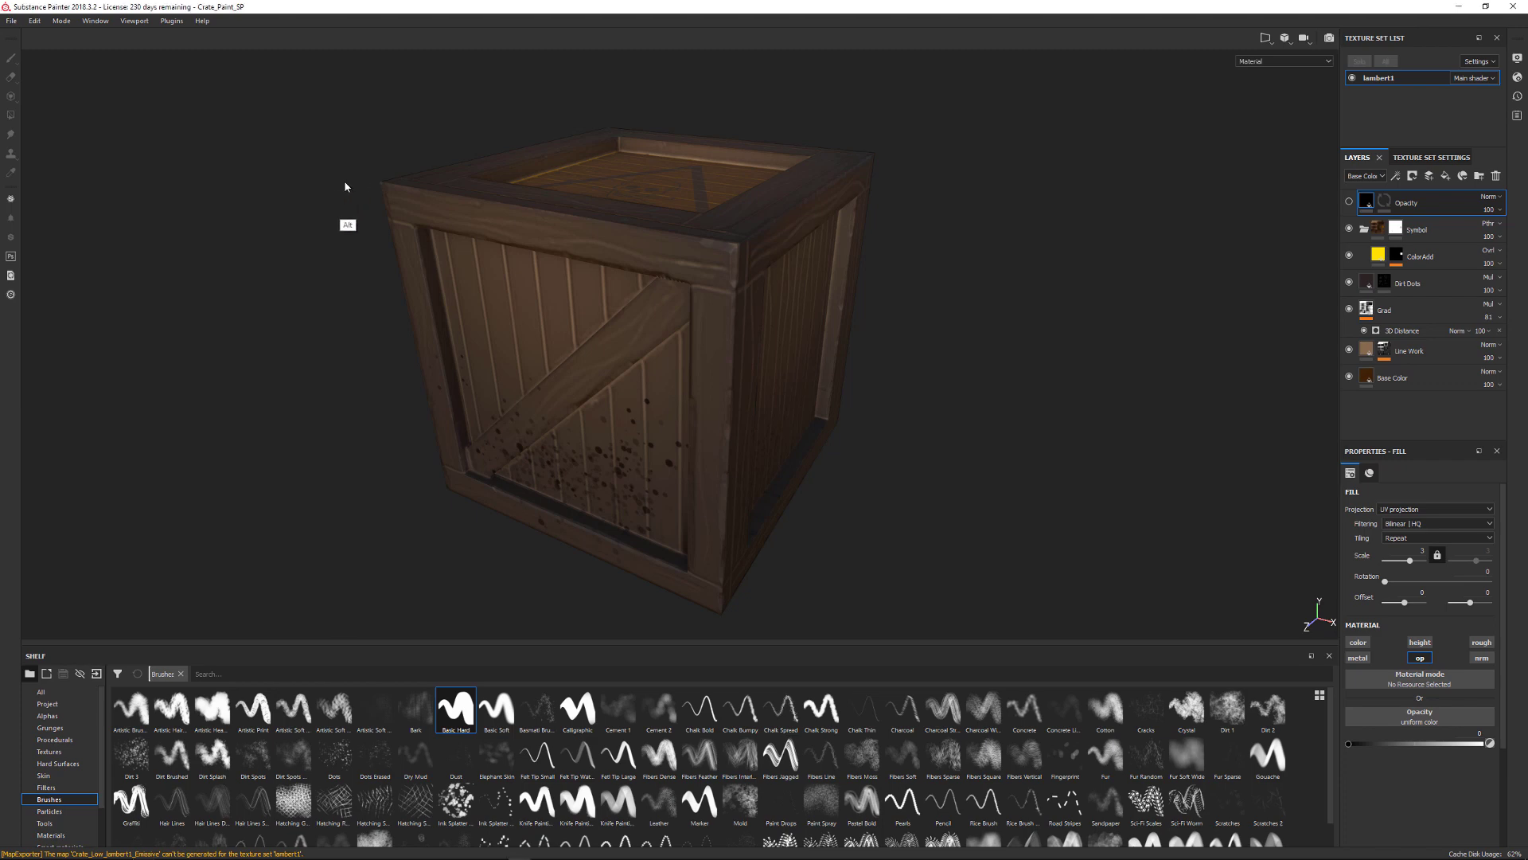
# - Open the Export Textures settings and begin choosing the Substance\Exports folder as the output location
pyautogui.keyDown('alt'); pyautogui.moveTo(344, 181); pyautogui.dragTo(167, 127); pyautogui.keyUp('alt')
pyautogui.click(12, 21)
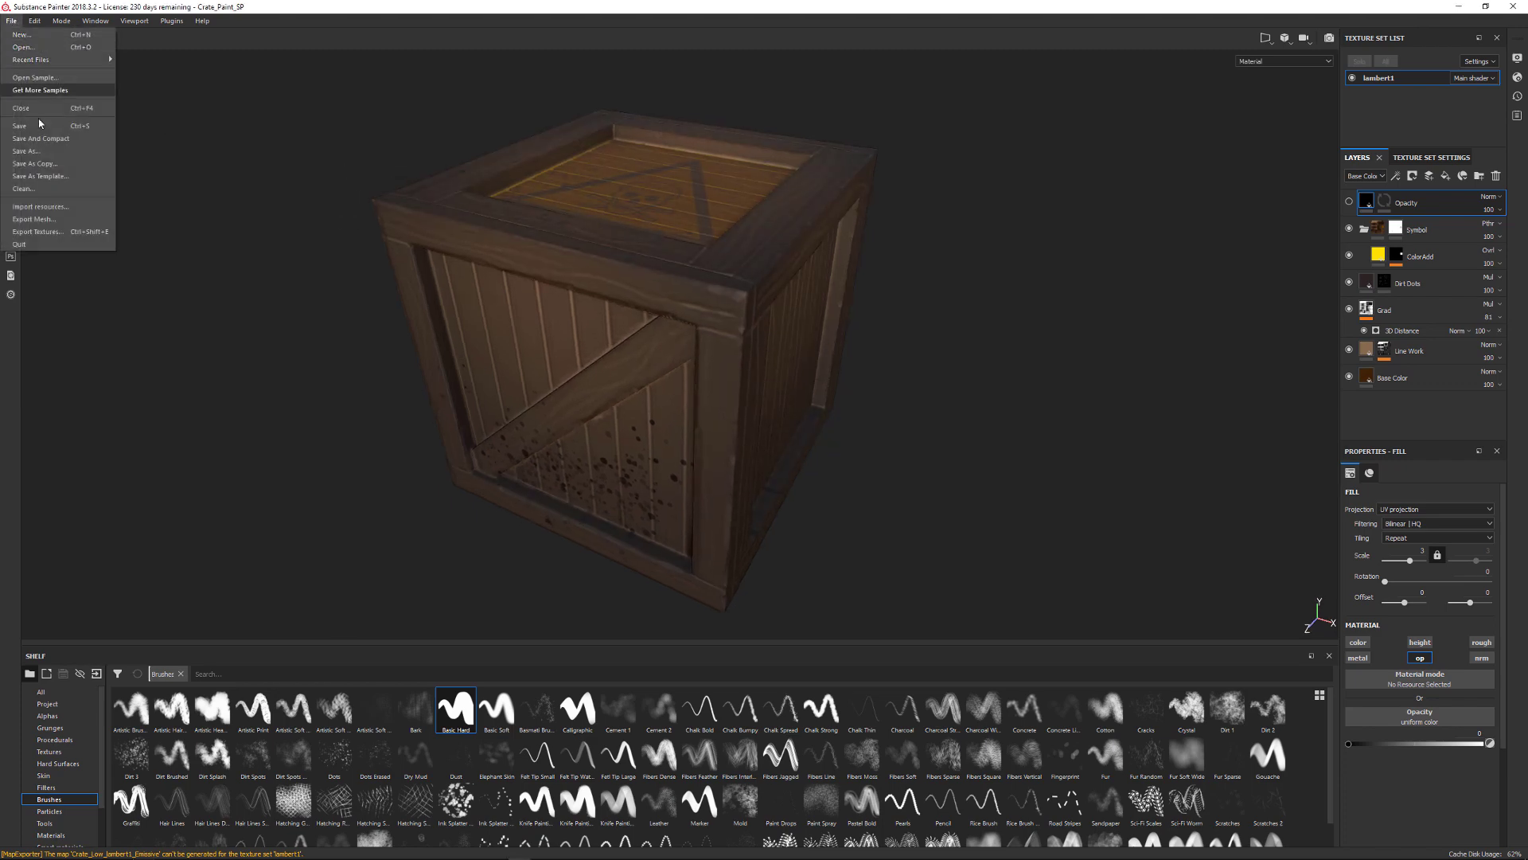
pyautogui.click(85, 232)
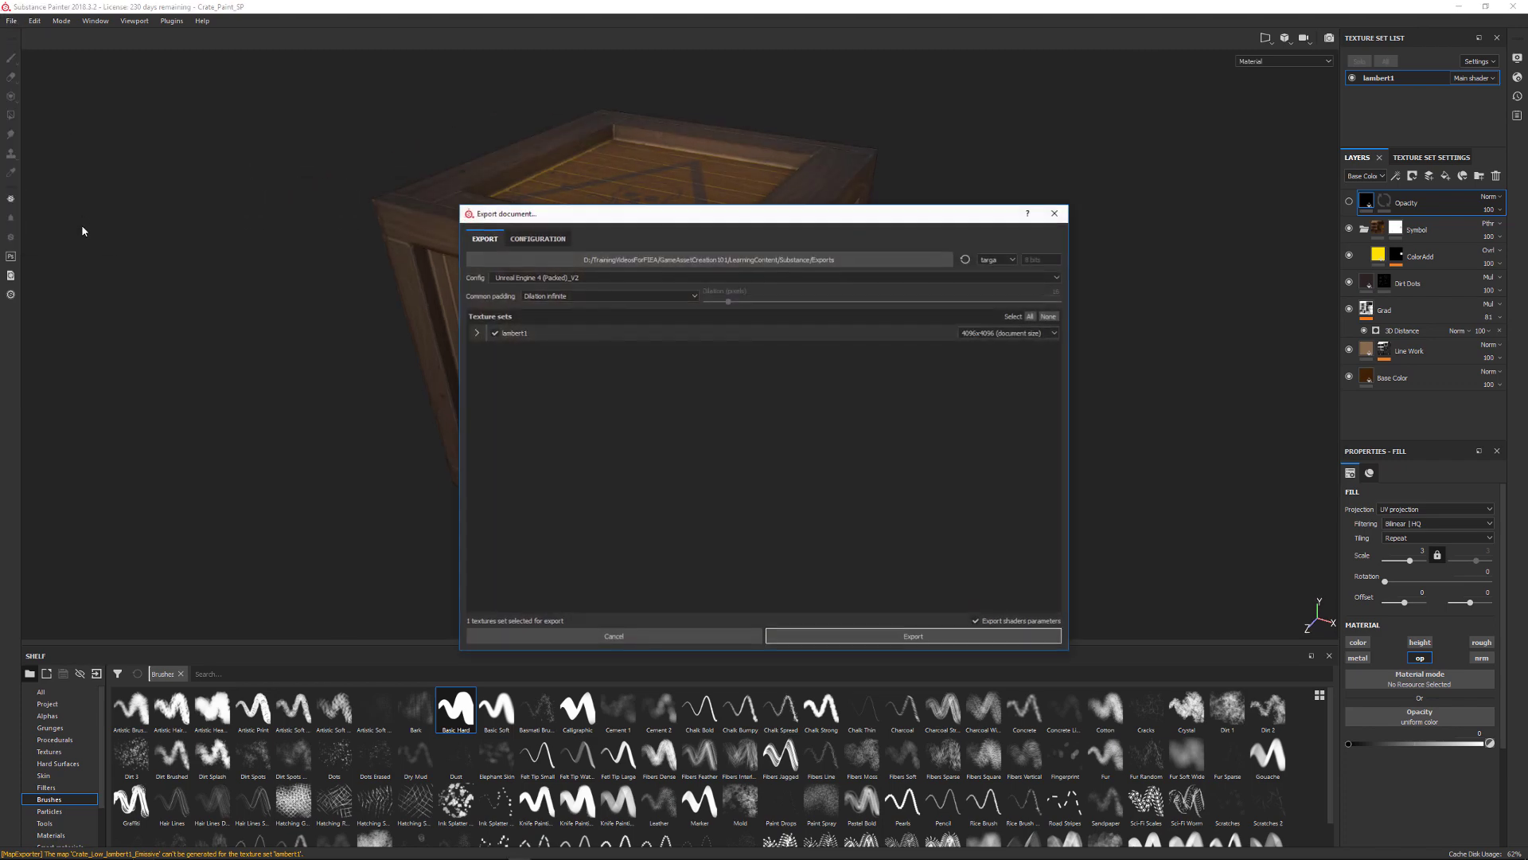
pyautogui.moveTo(727, 222); pyautogui.dragTo(920, 236)
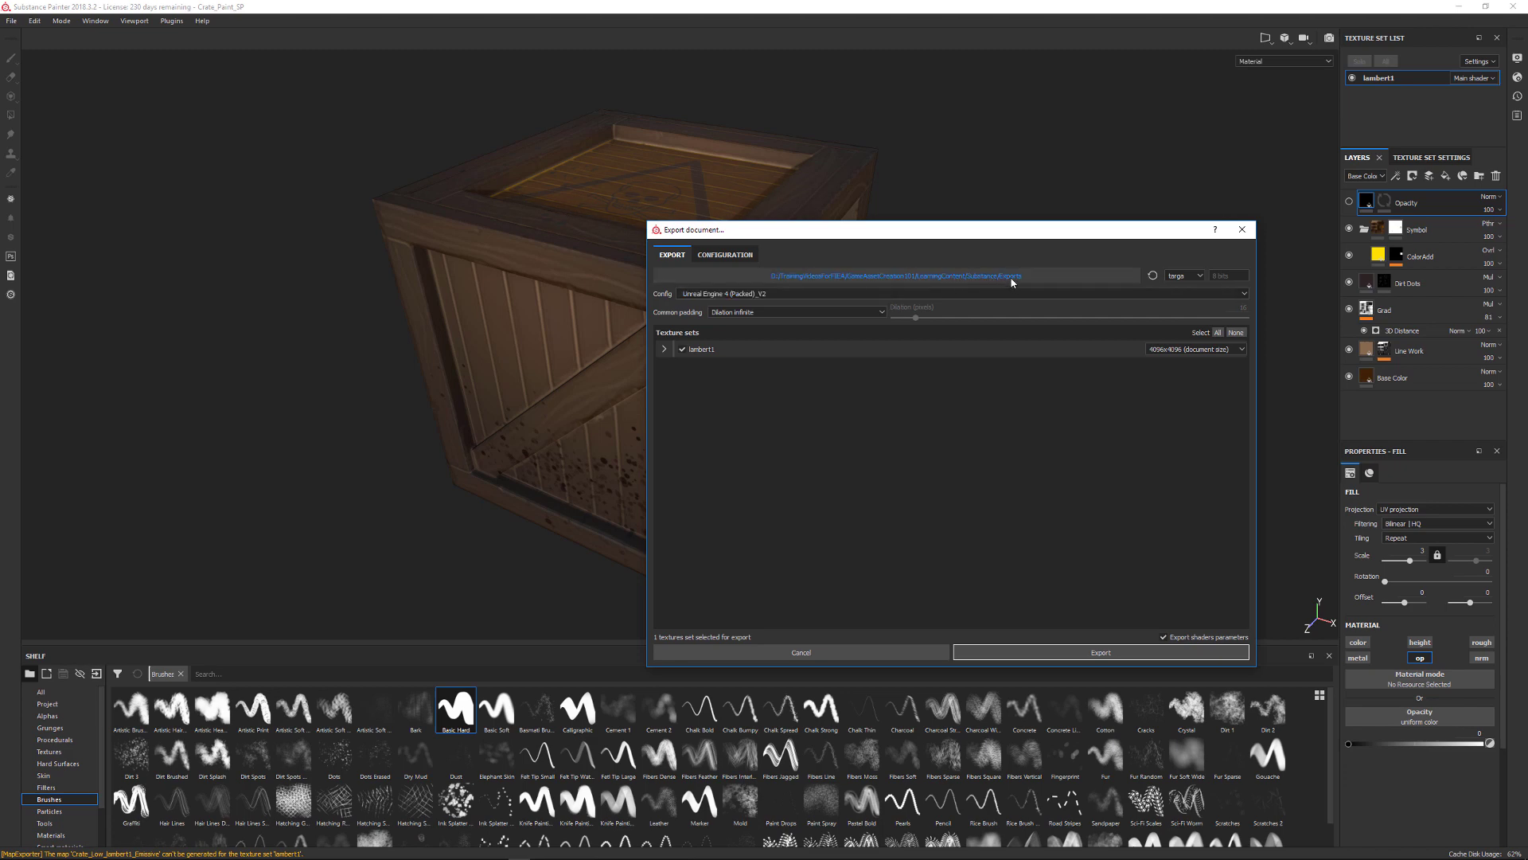
pyautogui.click(983, 283)
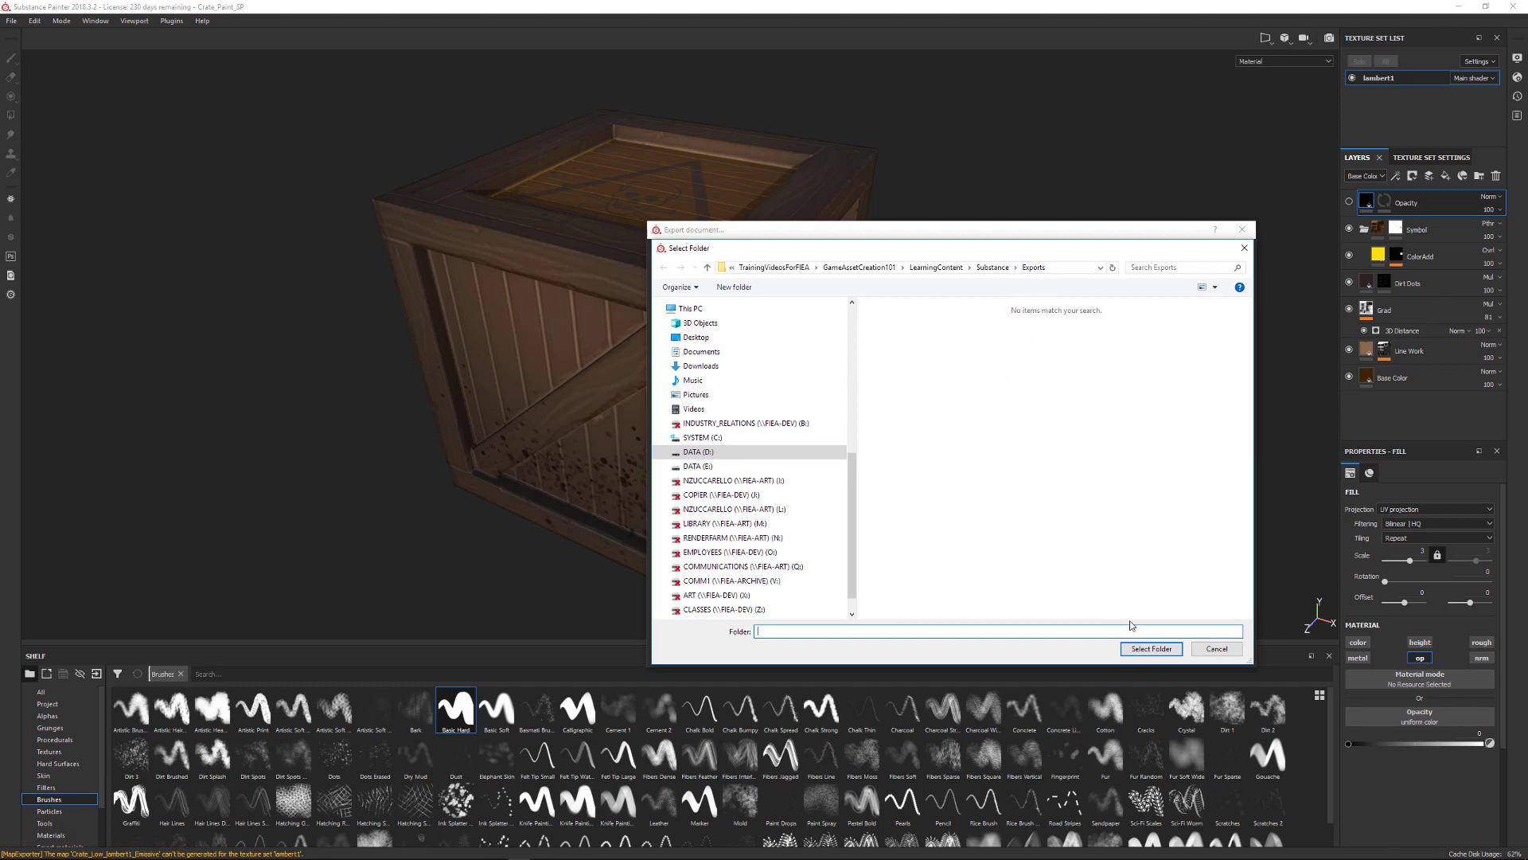
pyautogui.click(1157, 649)
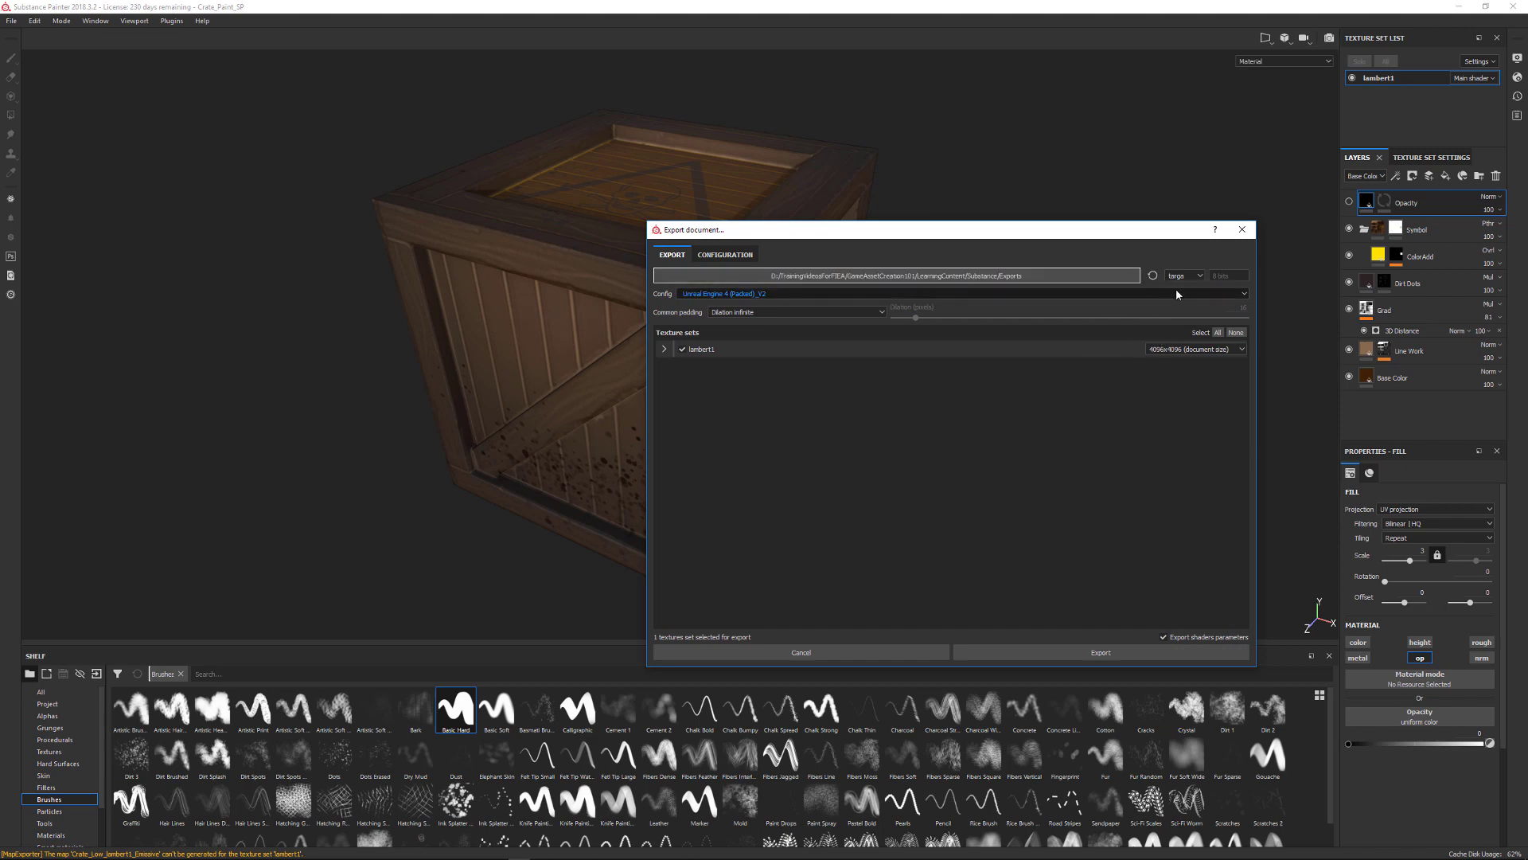
pyautogui.click(1199, 277)
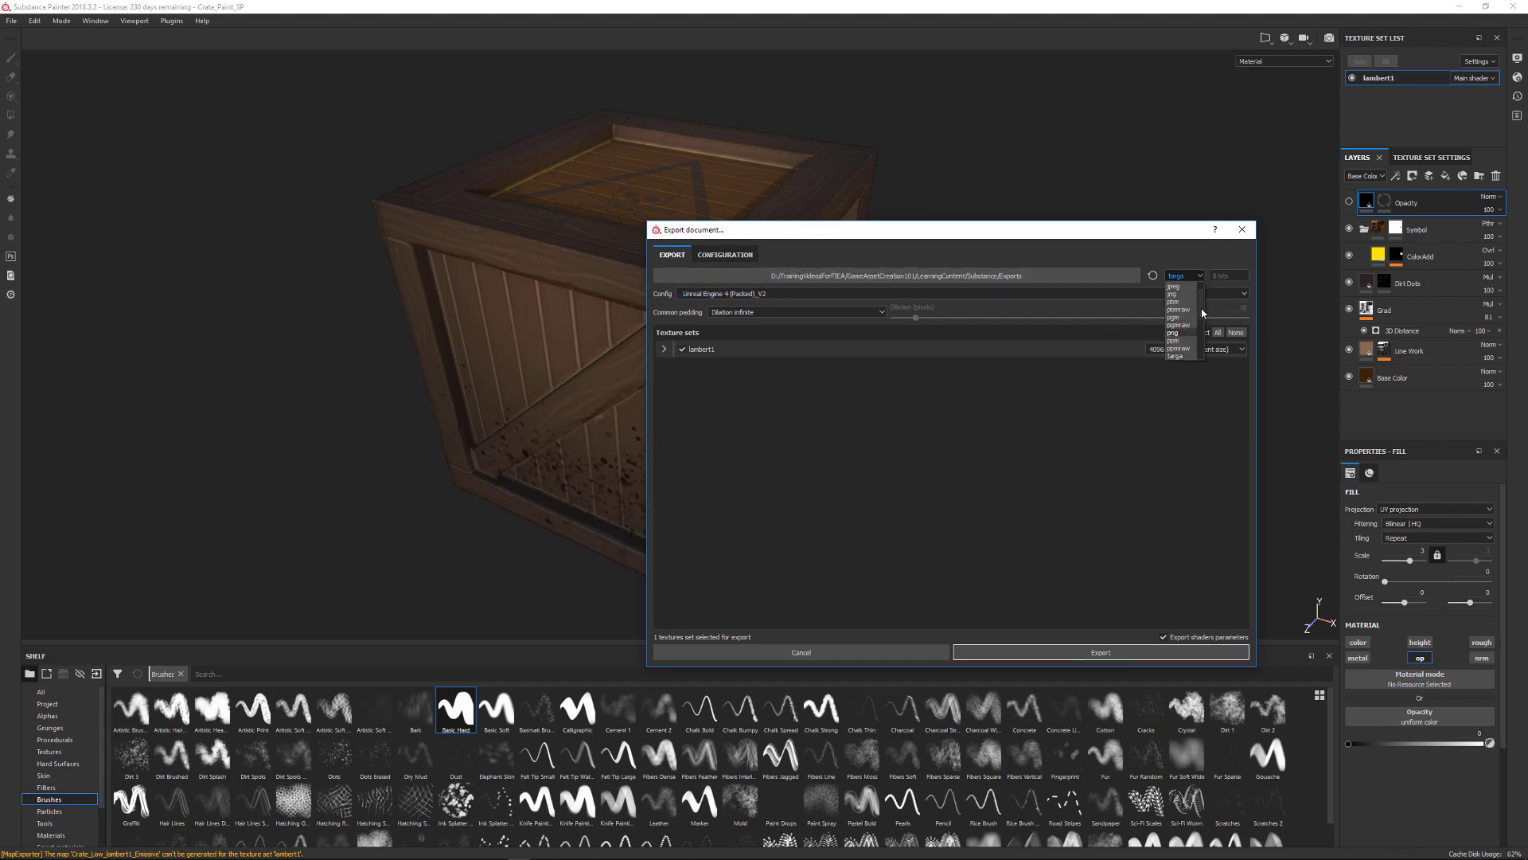
pyautogui.moveTo(1202, 312); pyautogui.dragTo(1203, 353)
pyautogui.click(1197, 345)
pyautogui.moveTo(1203, 297); pyautogui.dragTo(1206, 335)
pyautogui.click(1185, 332)
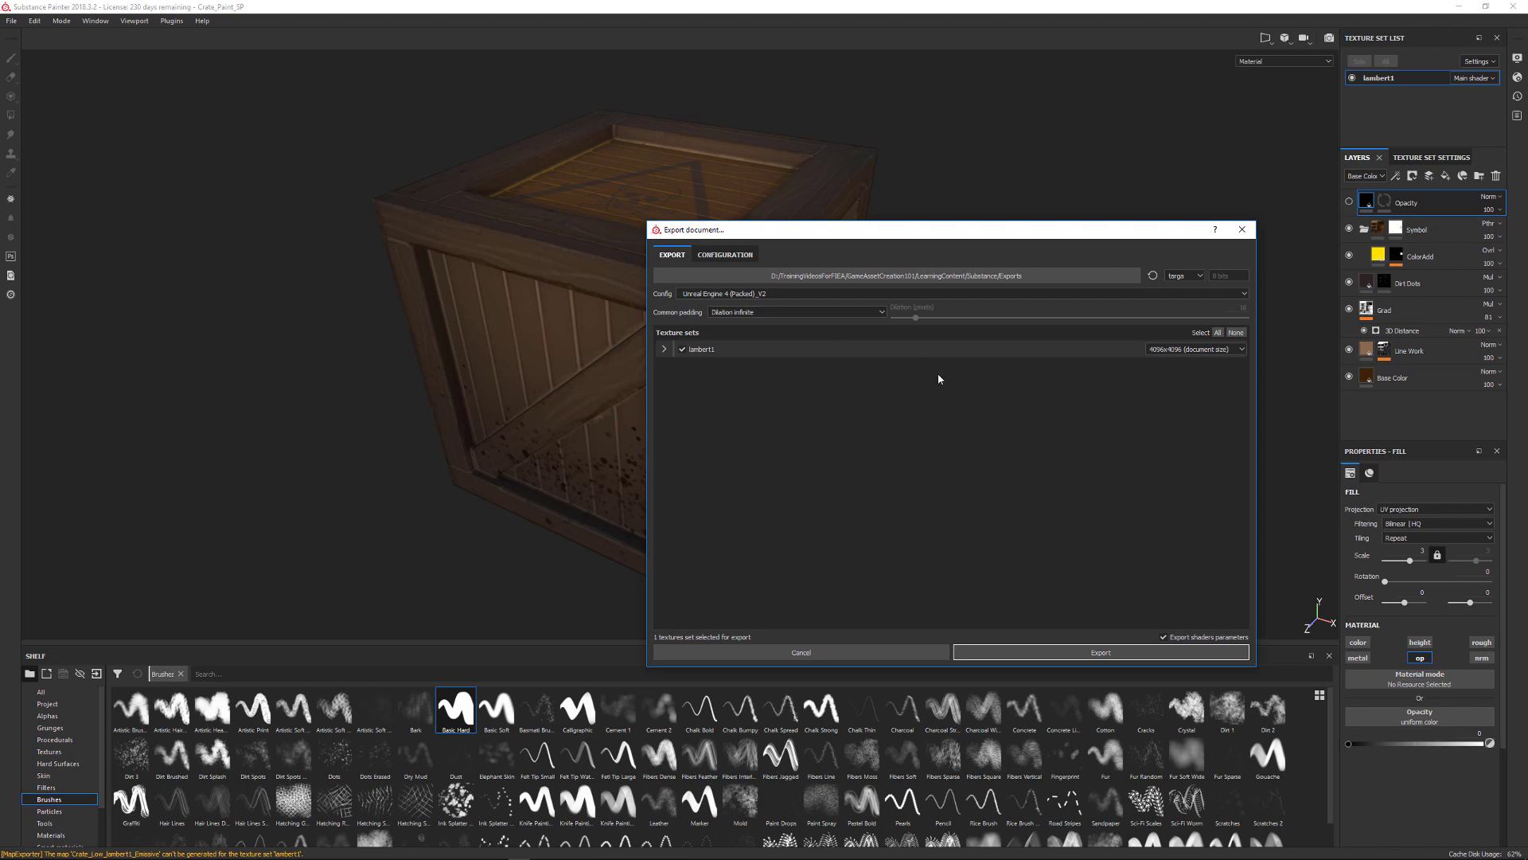
pyautogui.moveTo(913, 230); pyautogui.dragTo(979, 229)
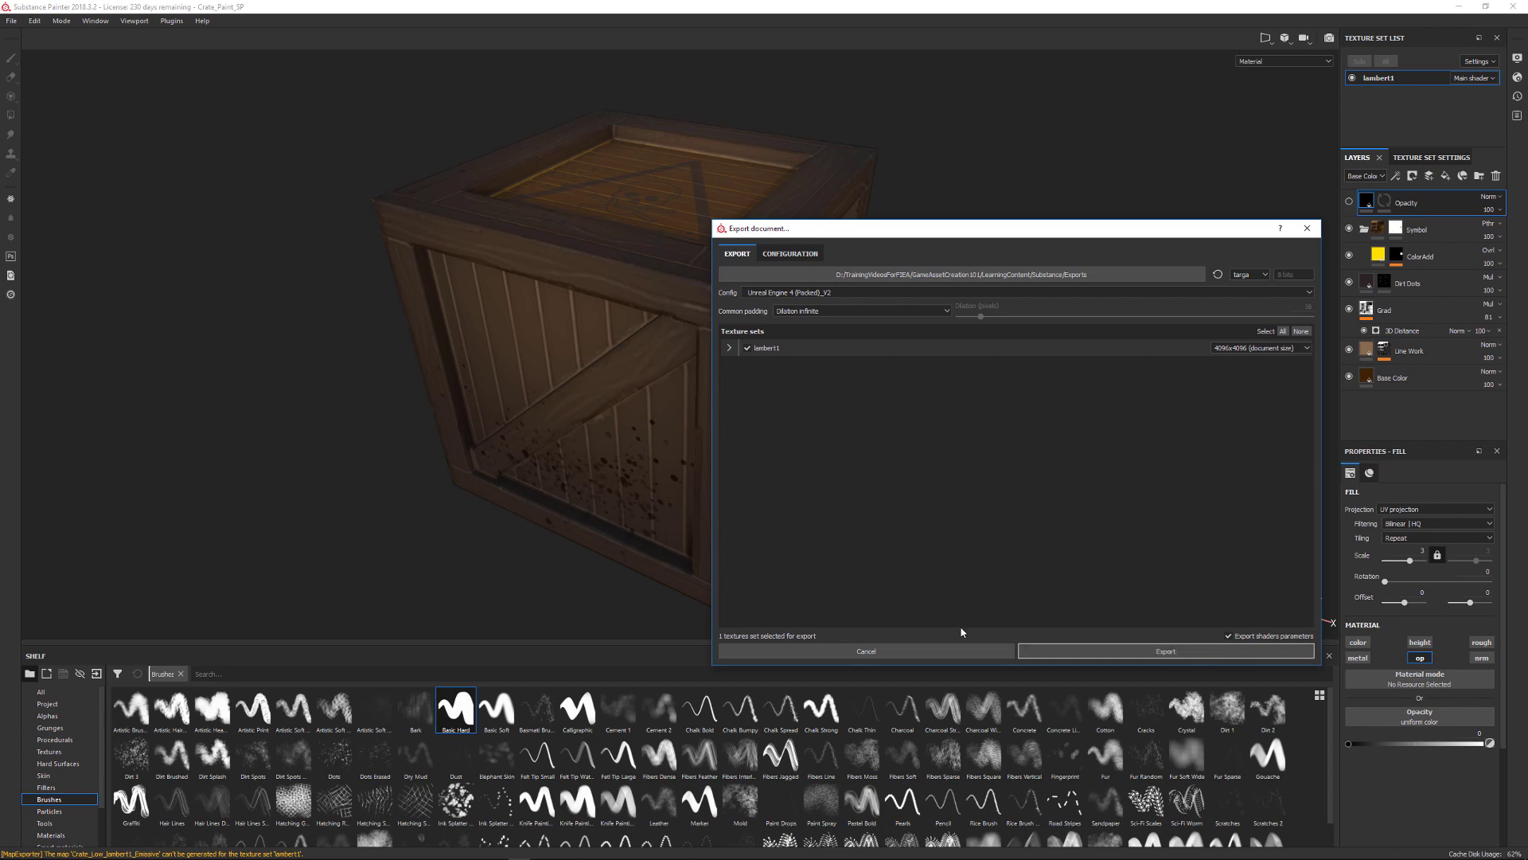
# - Cancel the export dialog and switch to the split 2D/3D viewport with F1
pyautogui.click(959, 650)
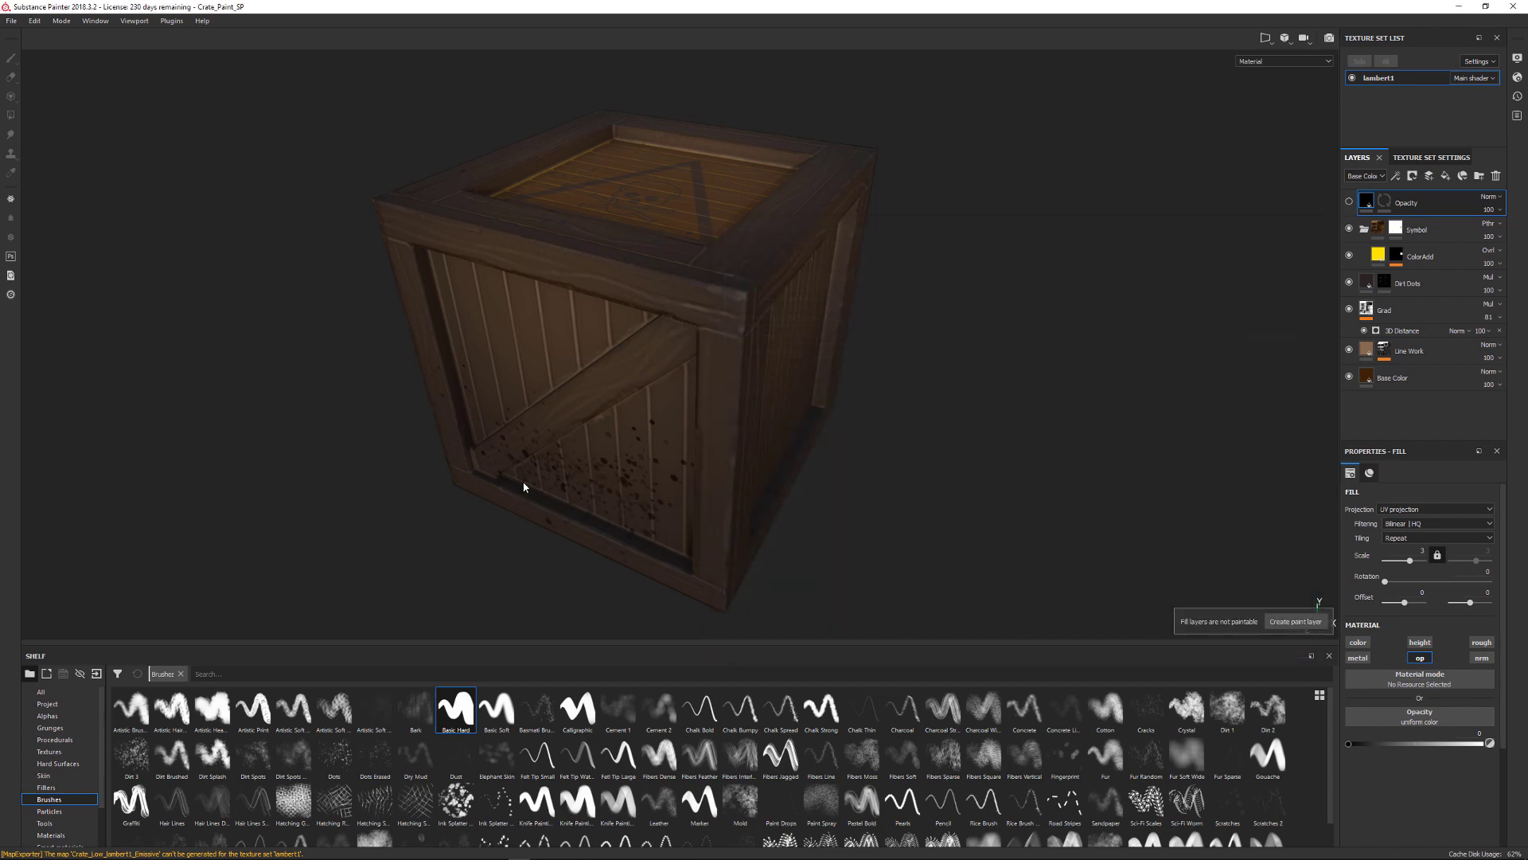
pyautogui.press('F1')
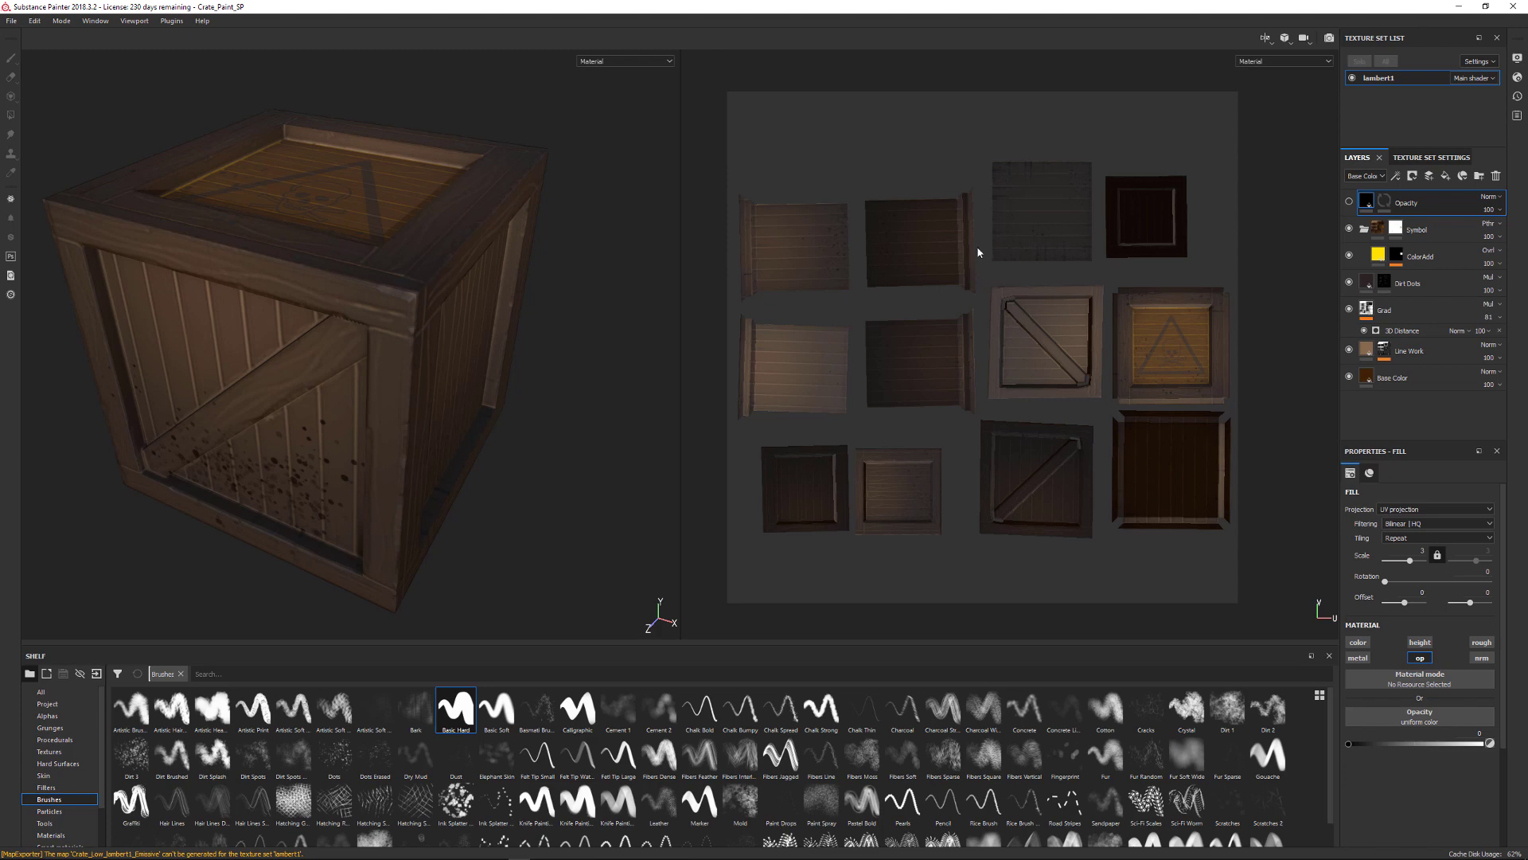
# - Export the lambert1 textures using Dilation + Default background color padding with a 32-pixel dilation
pyautogui.click(11, 20)
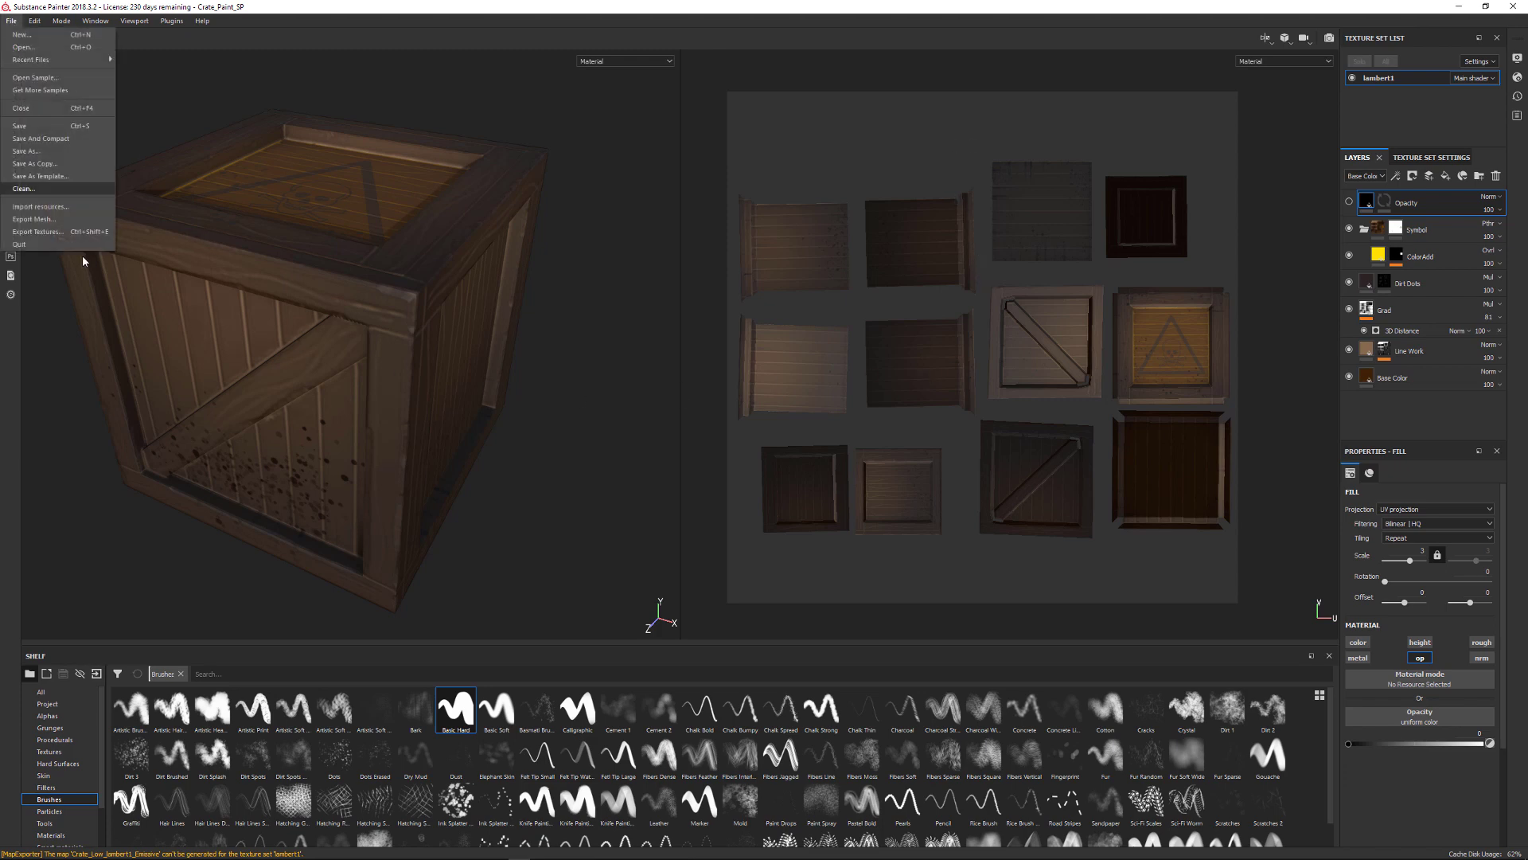
pyautogui.click(37, 231)
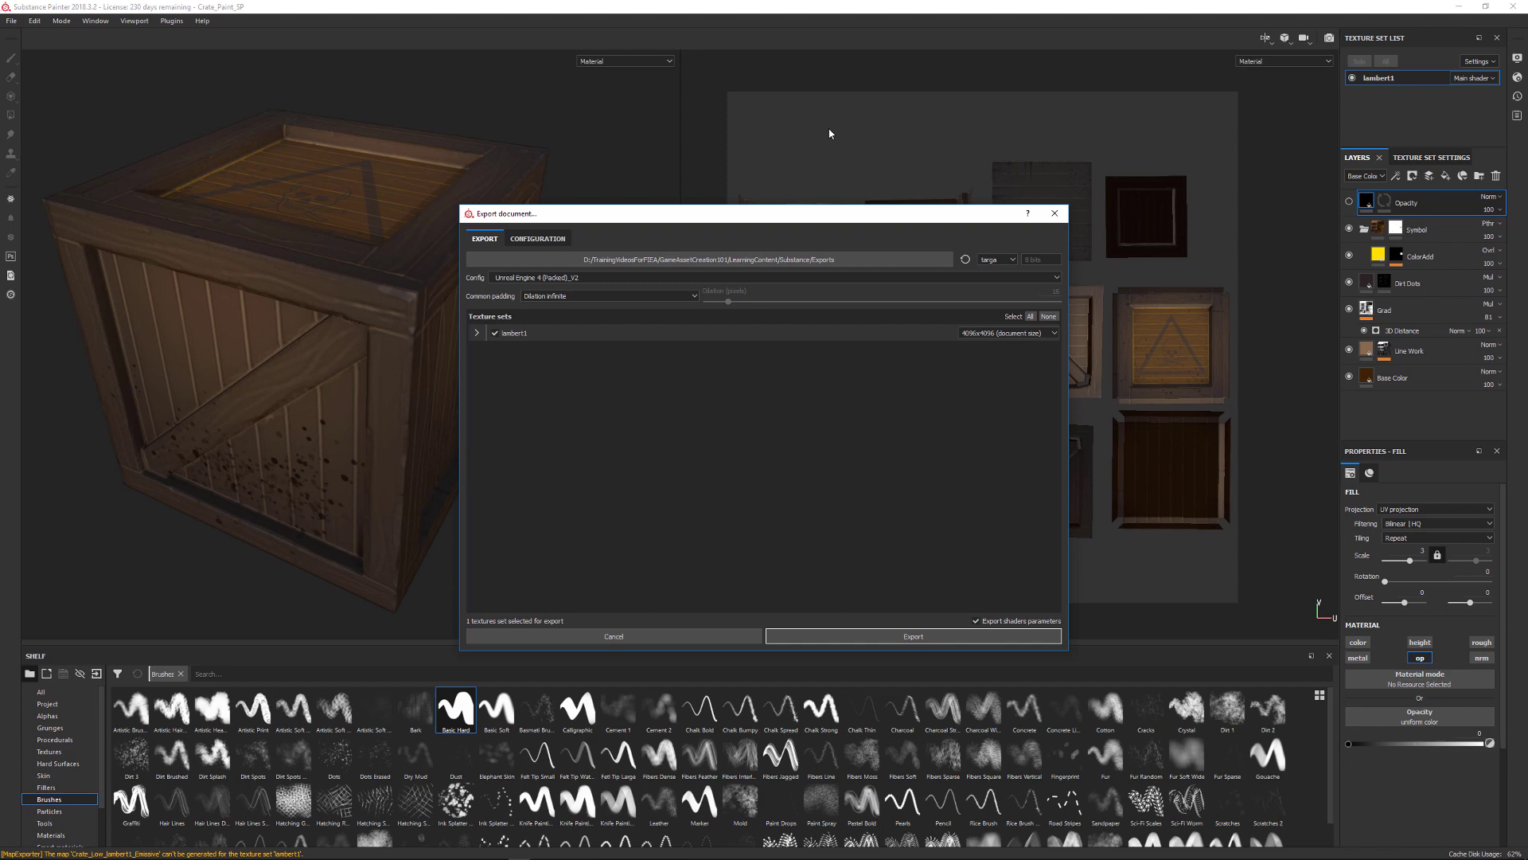
pyautogui.moveTo(839, 215); pyautogui.dragTo(513, 195)
pyautogui.click(369, 276)
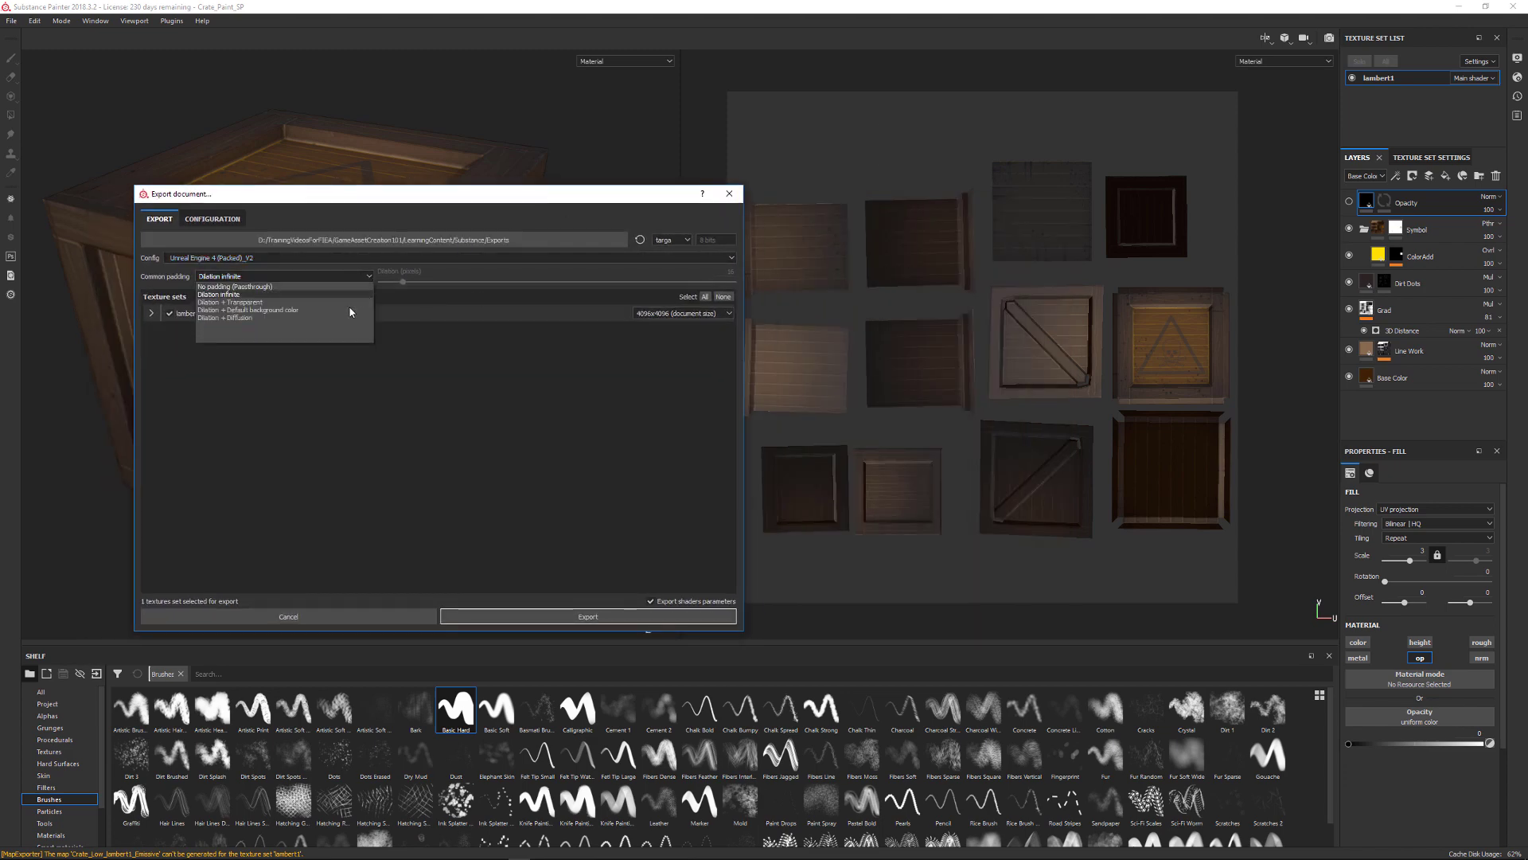
pyautogui.click(303, 310)
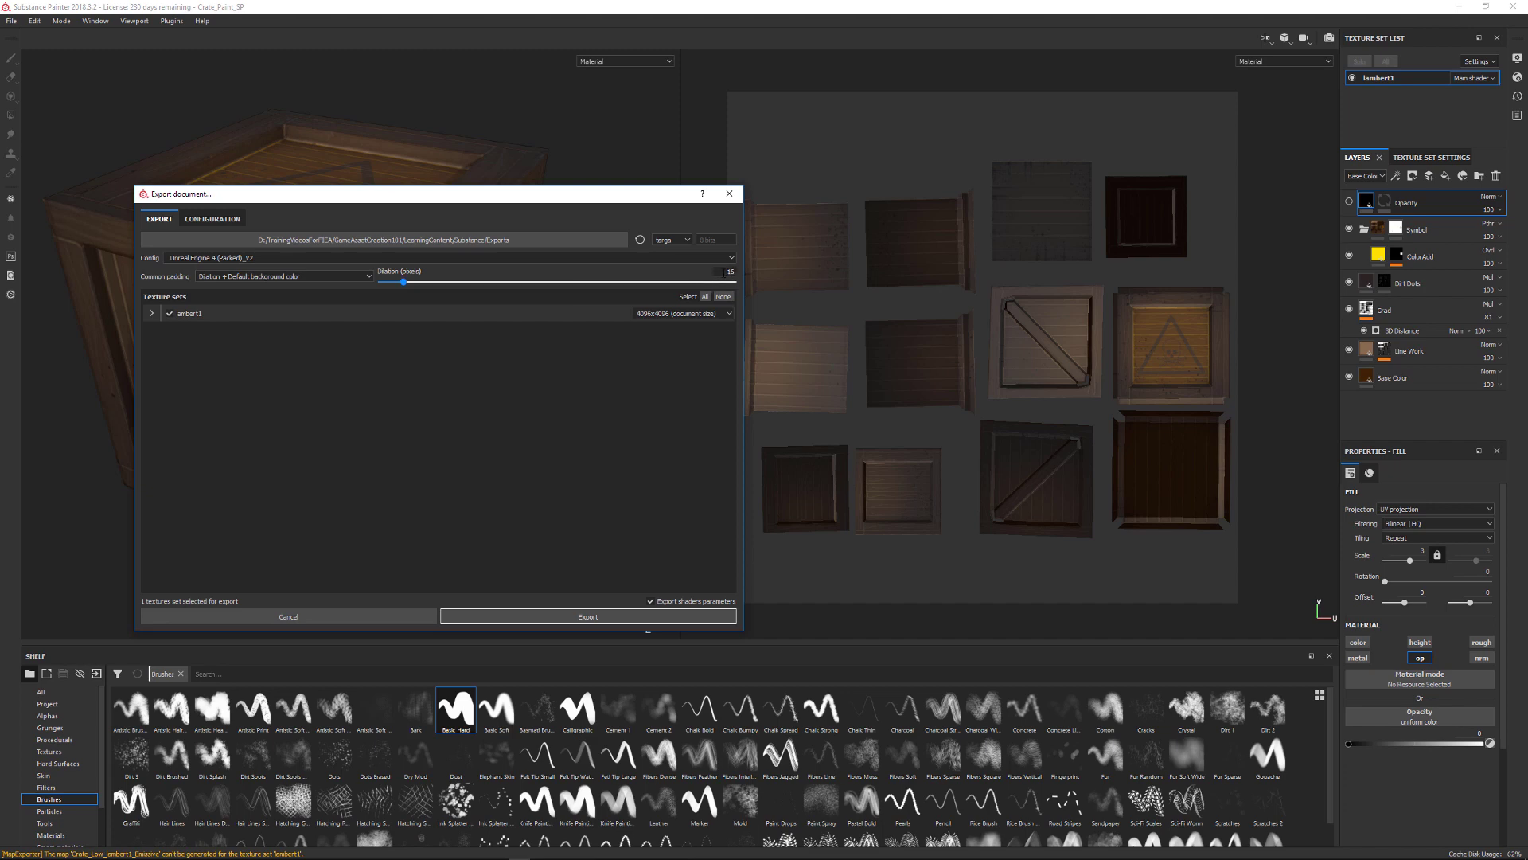
pyautogui.click(724, 272)
pyautogui.press('Return')
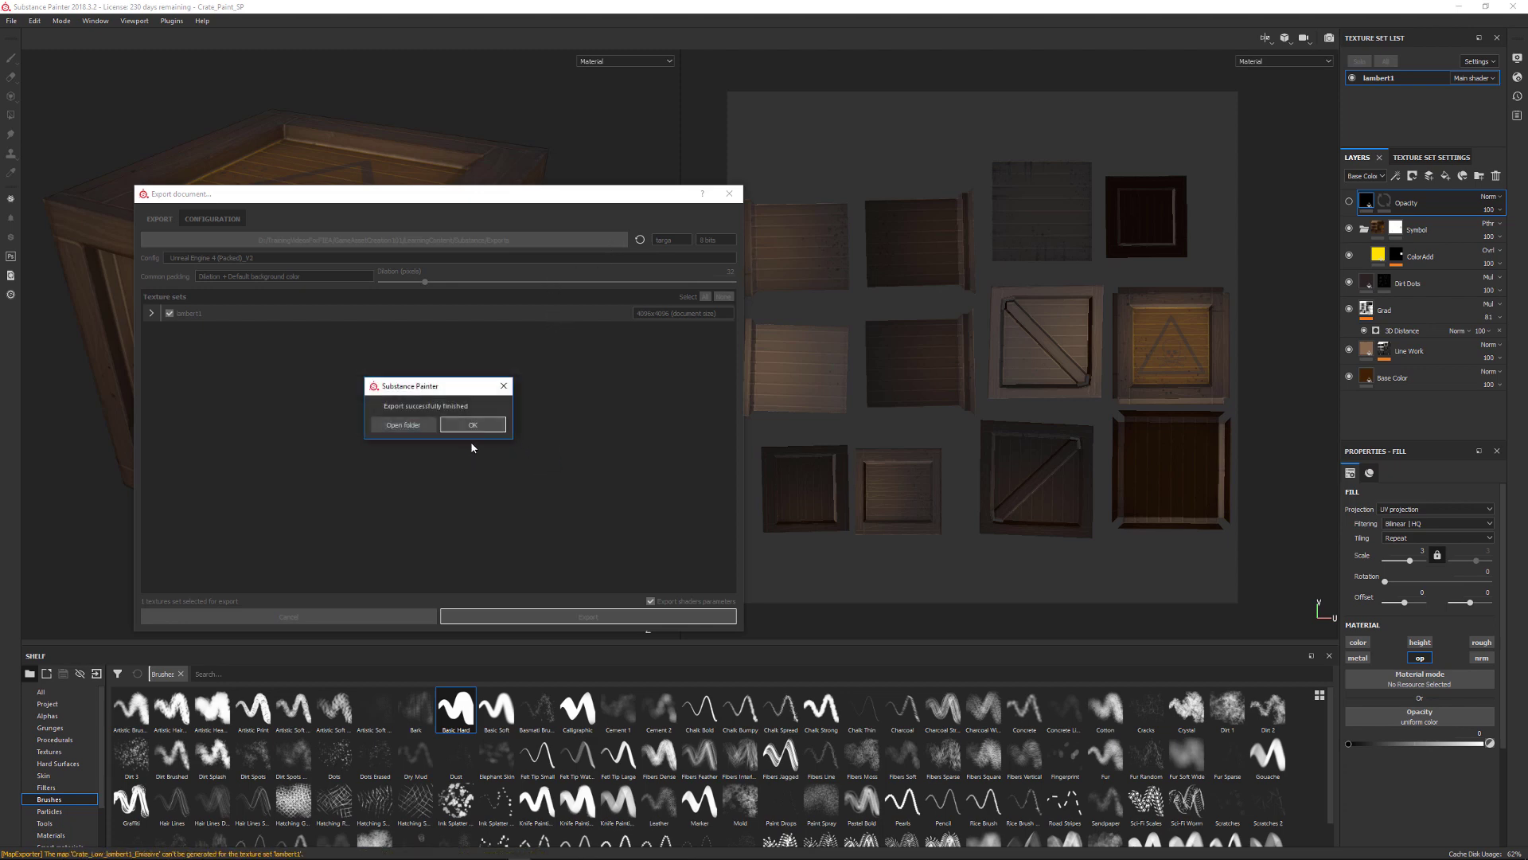
pyautogui.click(479, 427)
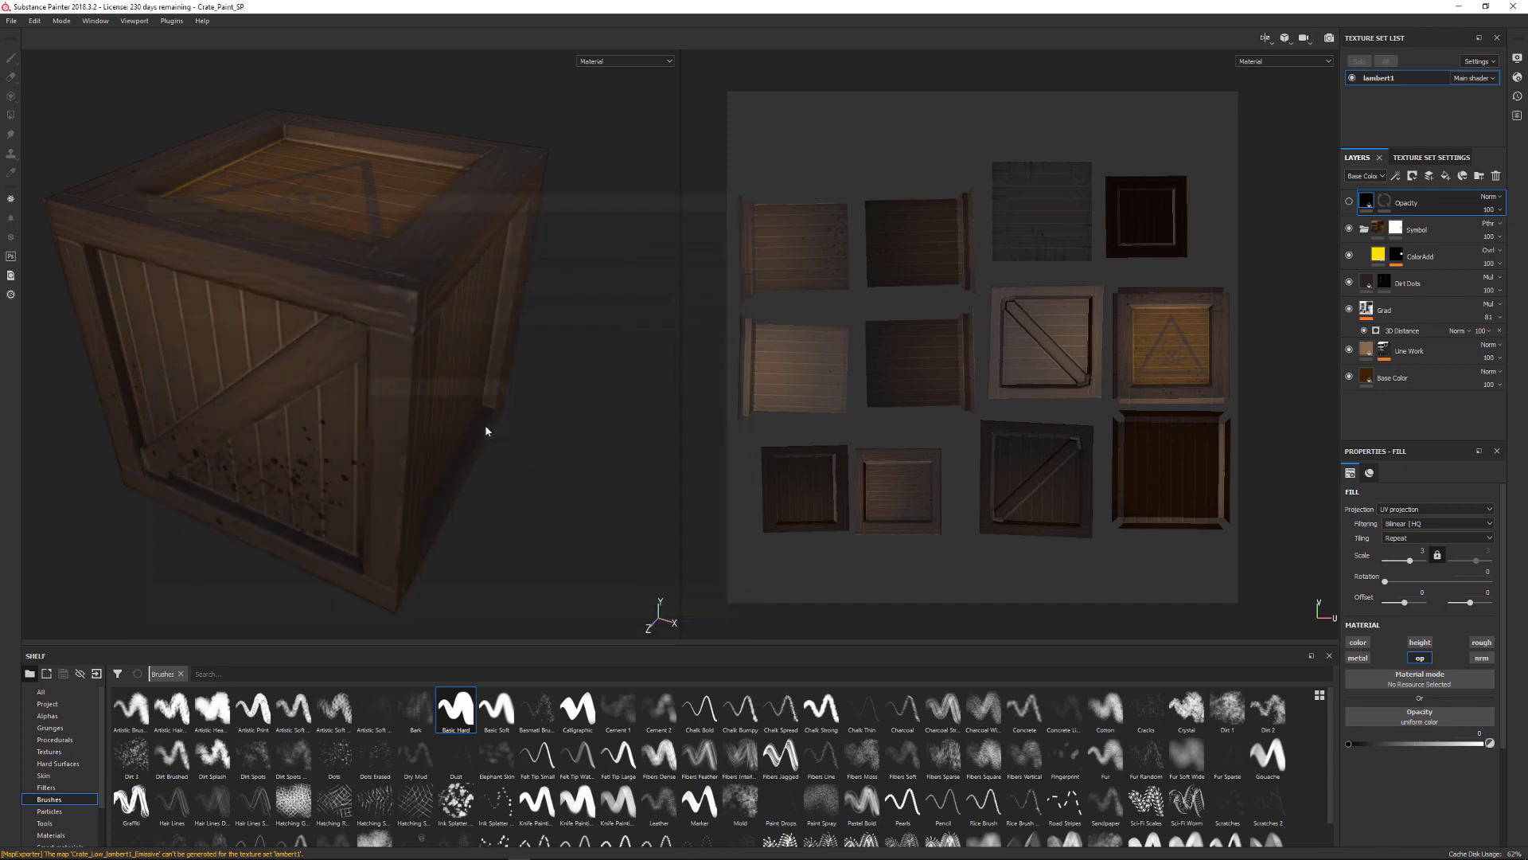
# - Reopen Export Textures and expand lambert1 to see its output maps
pyautogui.click(11, 21)
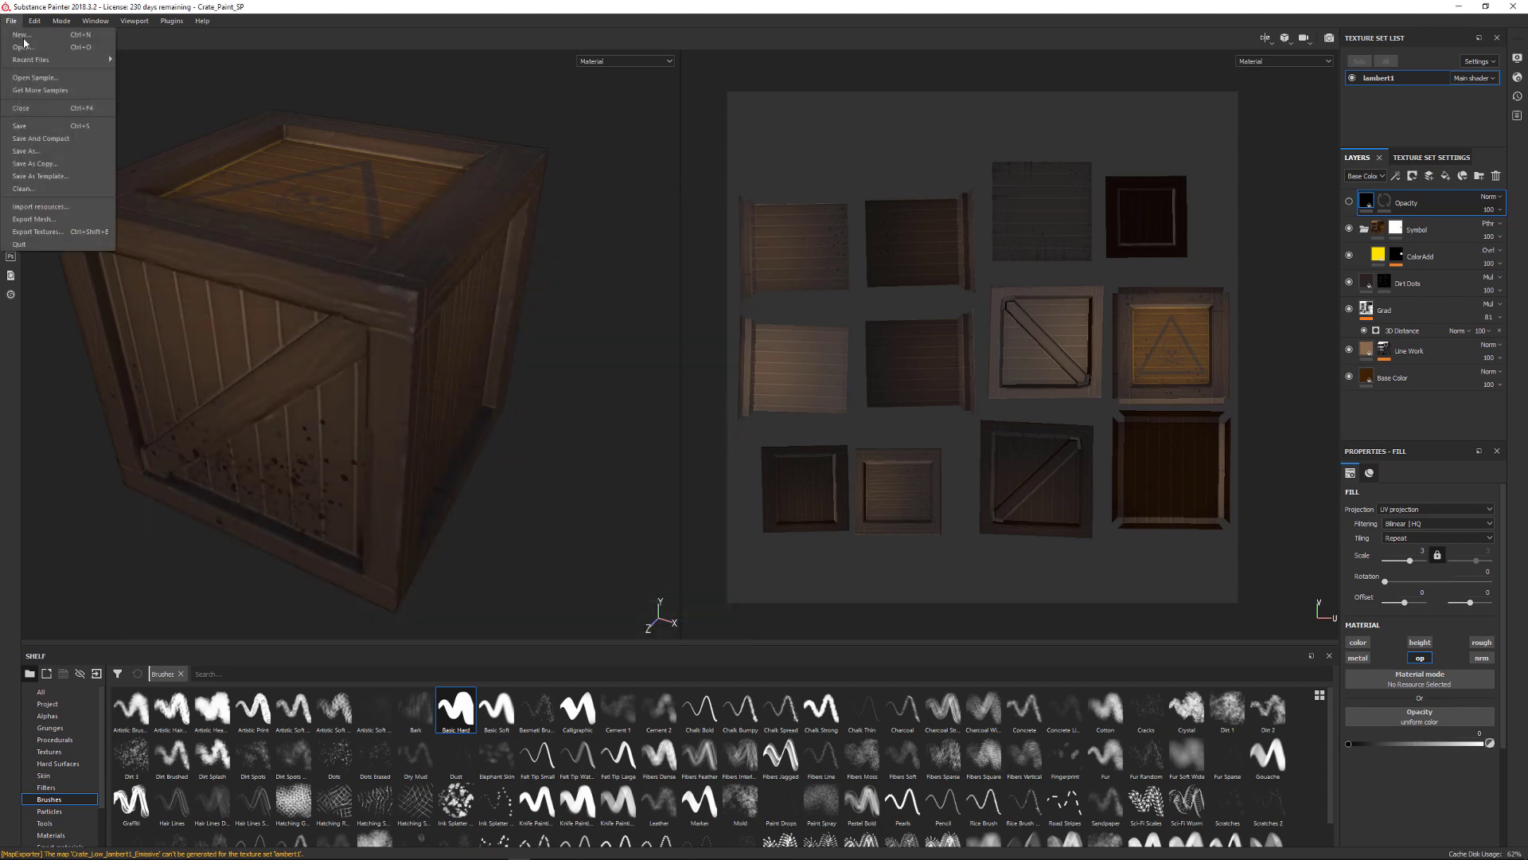
pyautogui.click(78, 230)
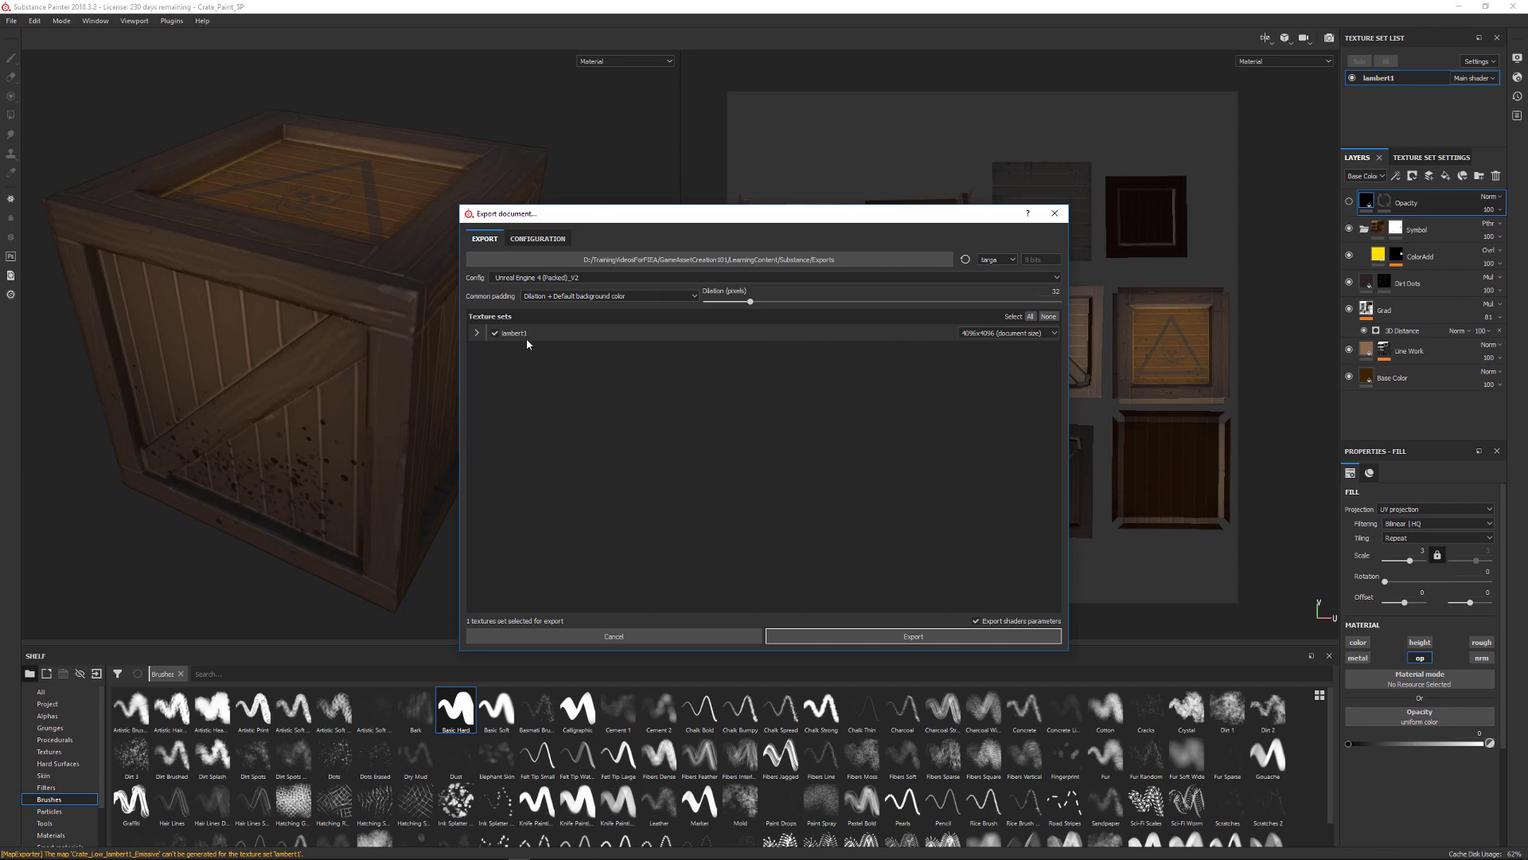
pyautogui.click(477, 333)
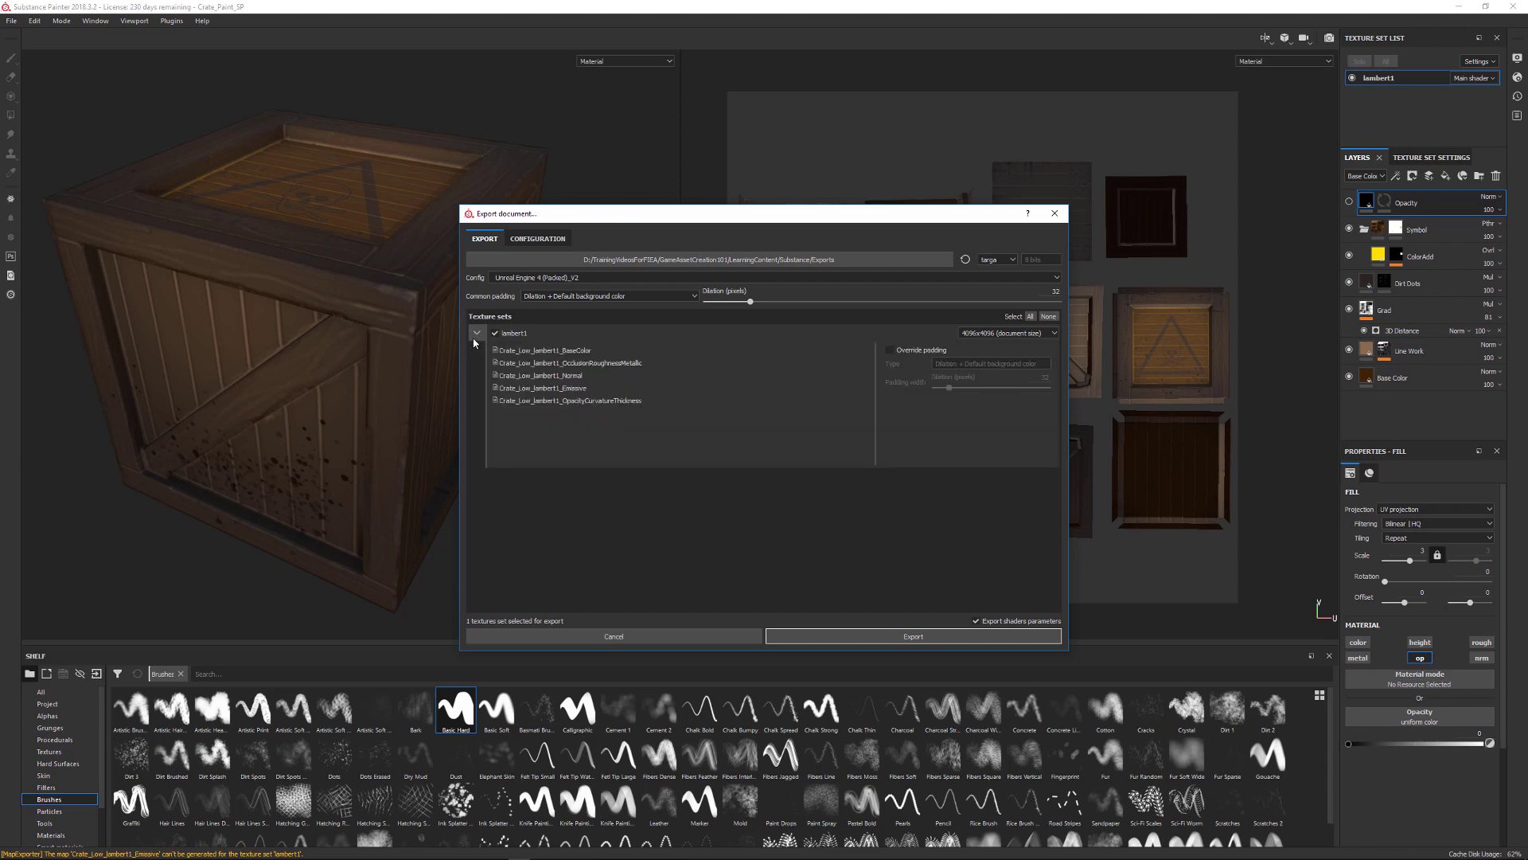
pyautogui.click(476, 335)
pyautogui.click(476, 334)
pyautogui.click(475, 333)
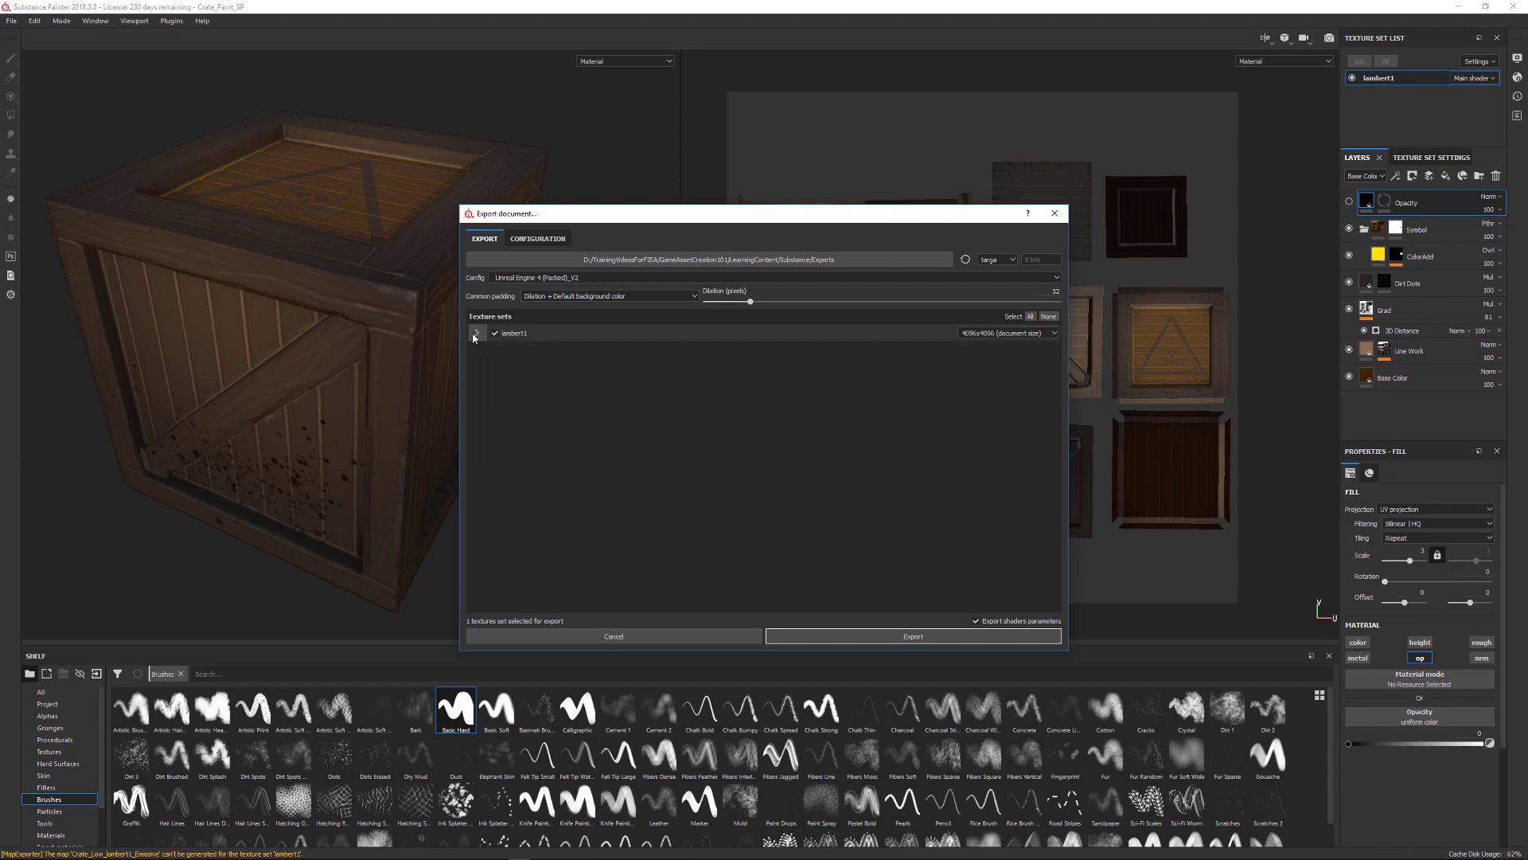
pyautogui.click(476, 334)
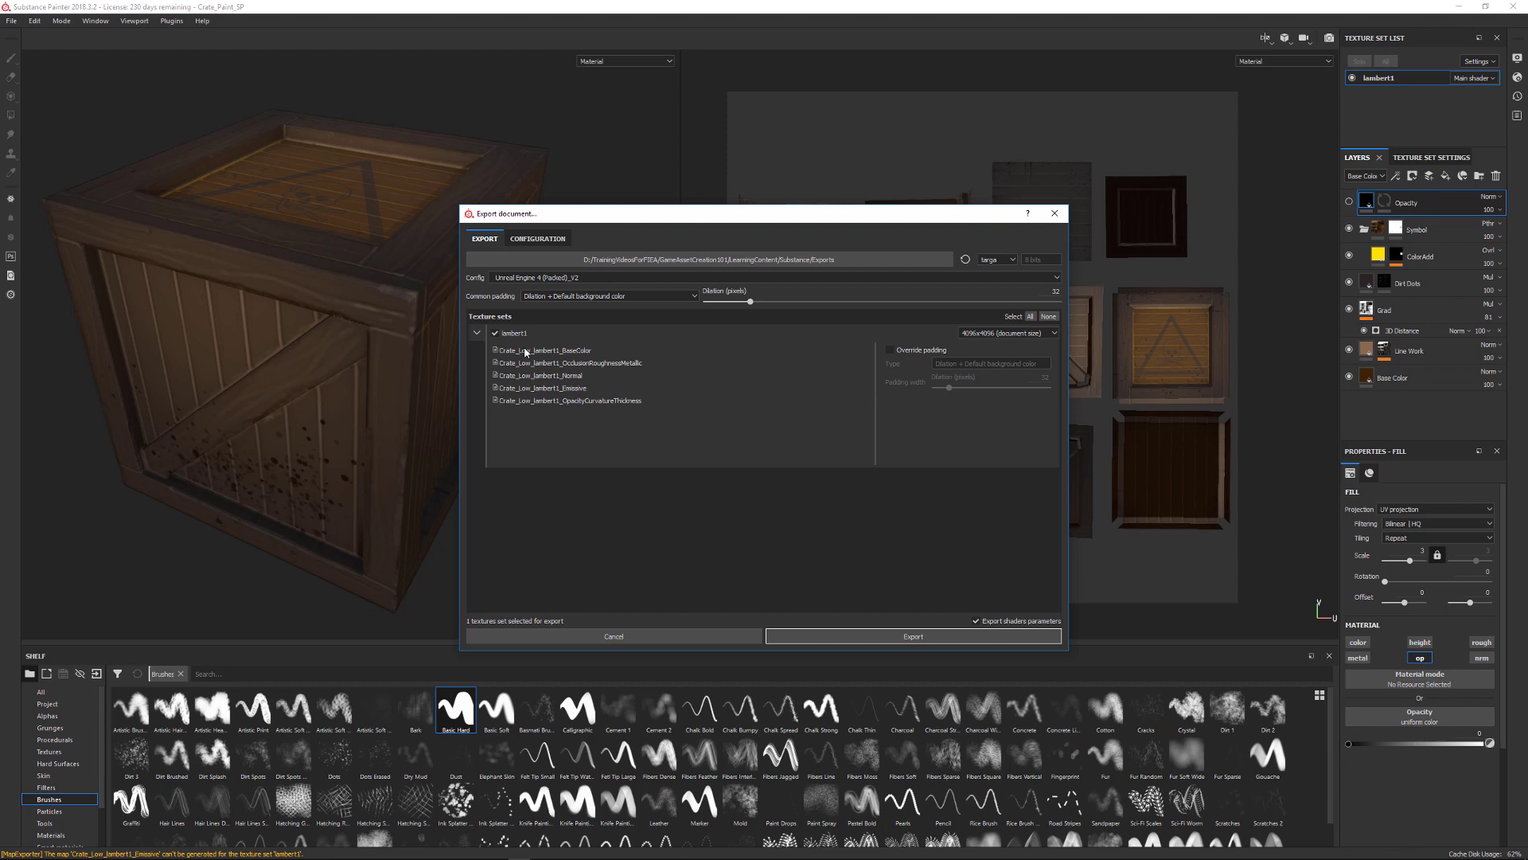
pyautogui.click(477, 332)
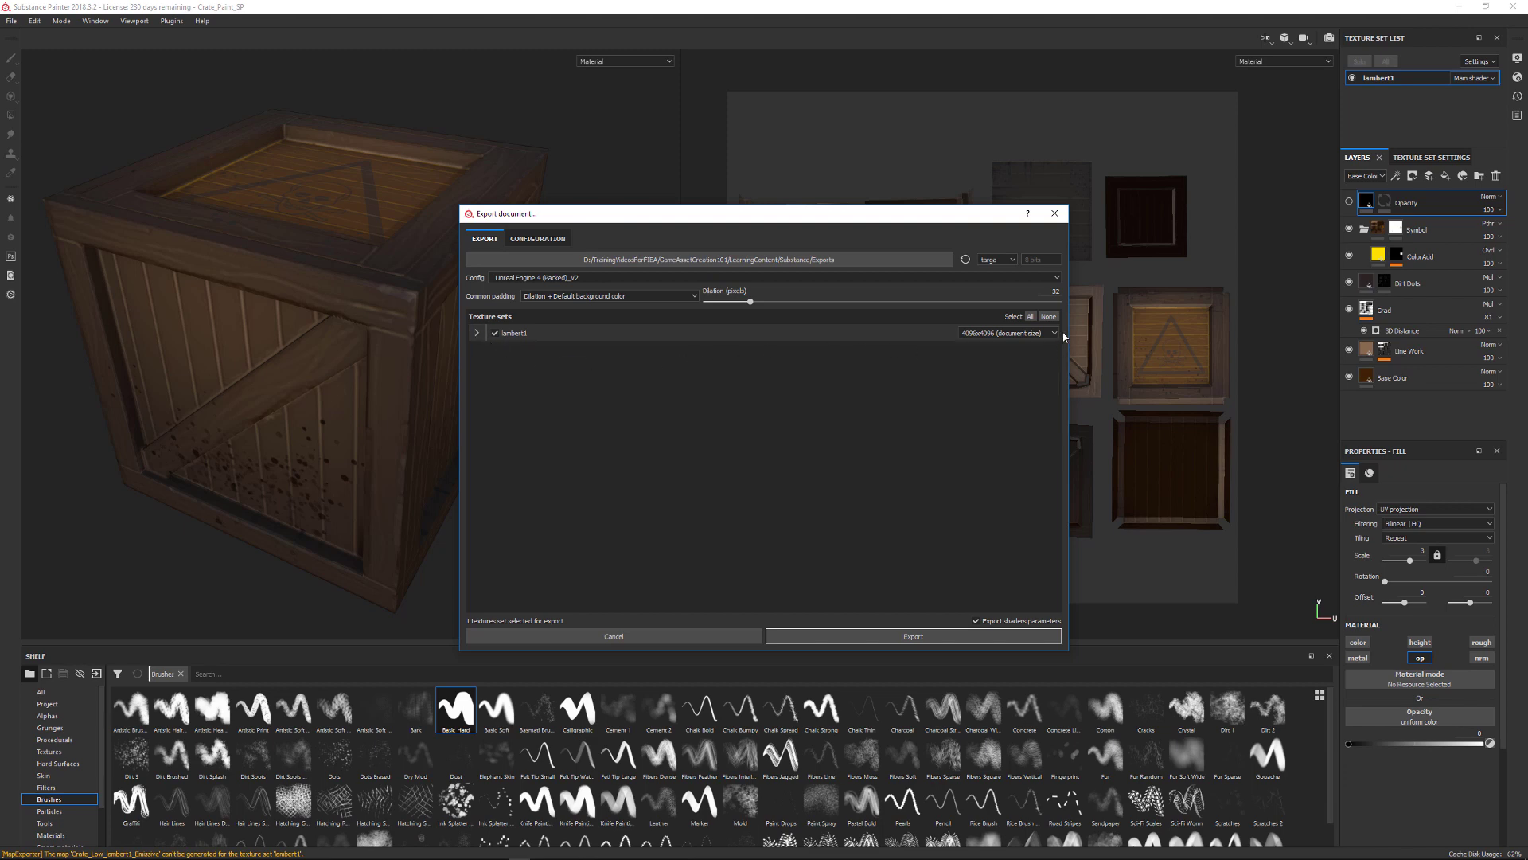
# - Keep lambert1 included, list its five maps, and leave resolution at 4096x4096
pyautogui.click(497, 334)
pyautogui.click(495, 334)
pyautogui.click(477, 333)
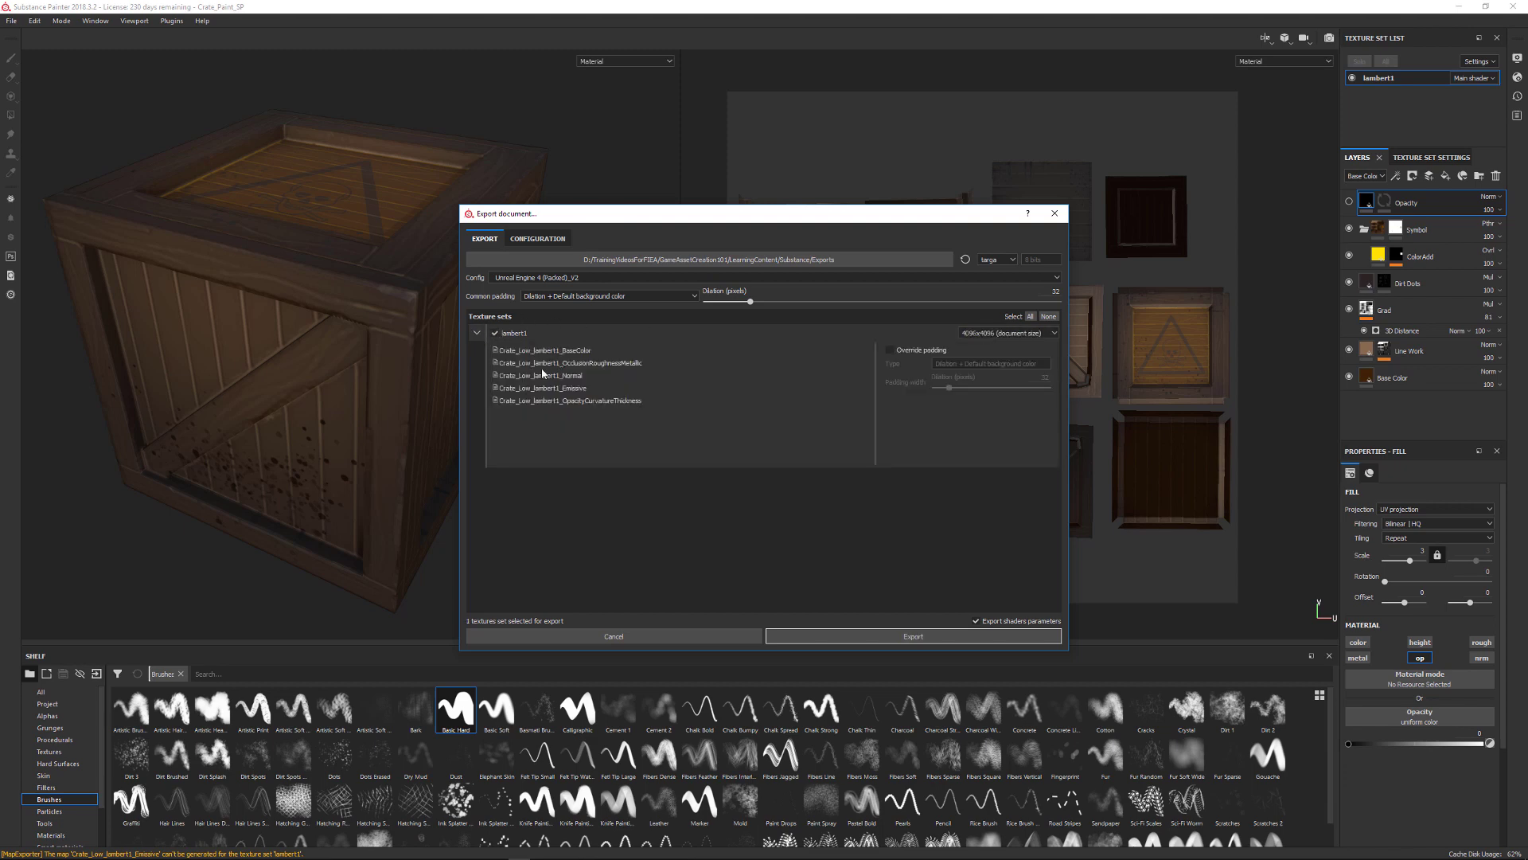
pyautogui.click(1055, 335)
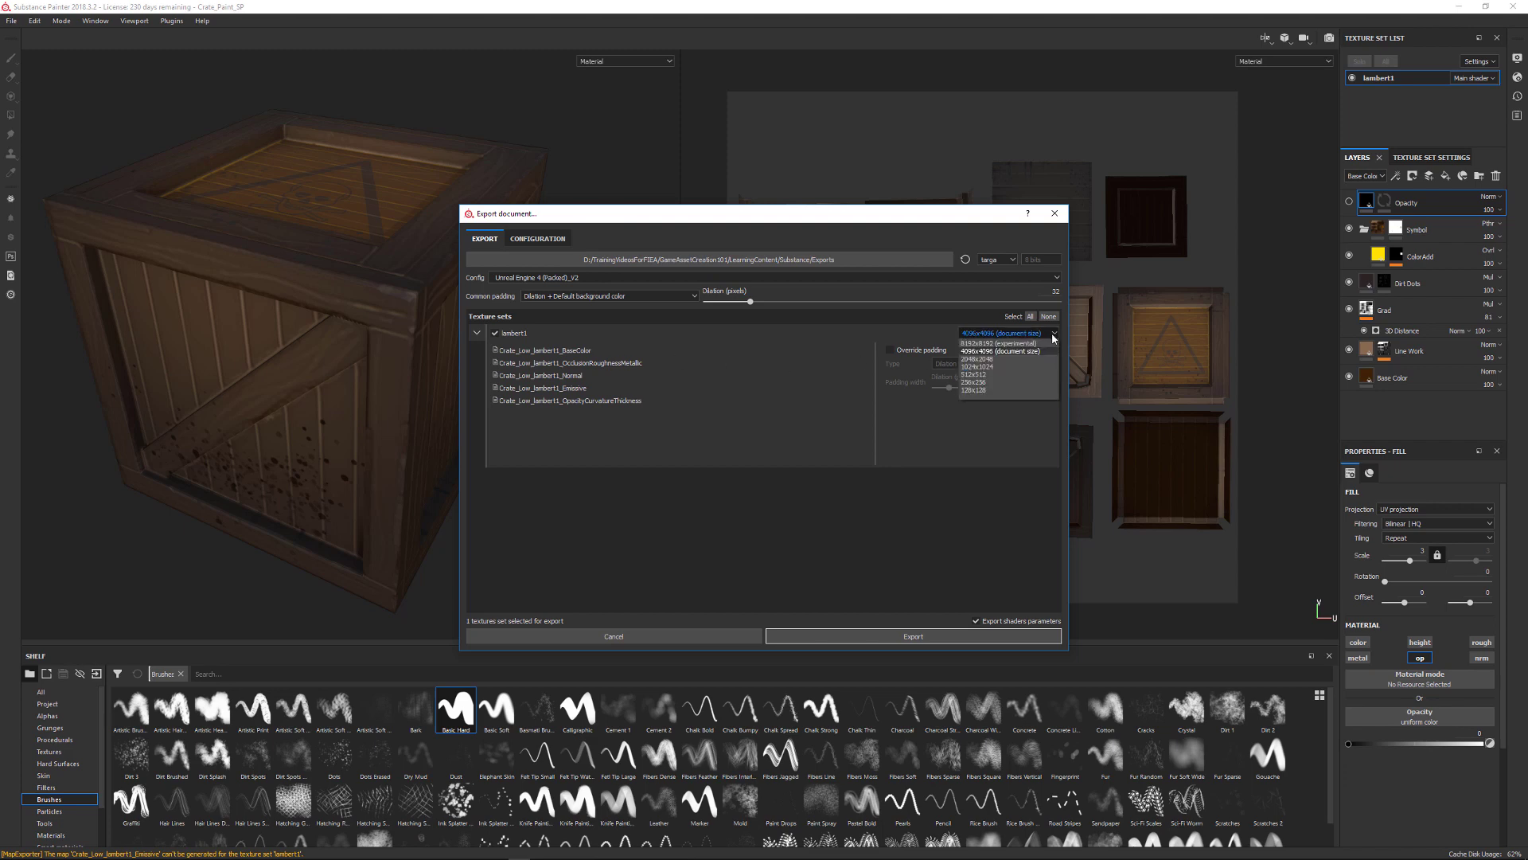
pyautogui.click(999, 352)
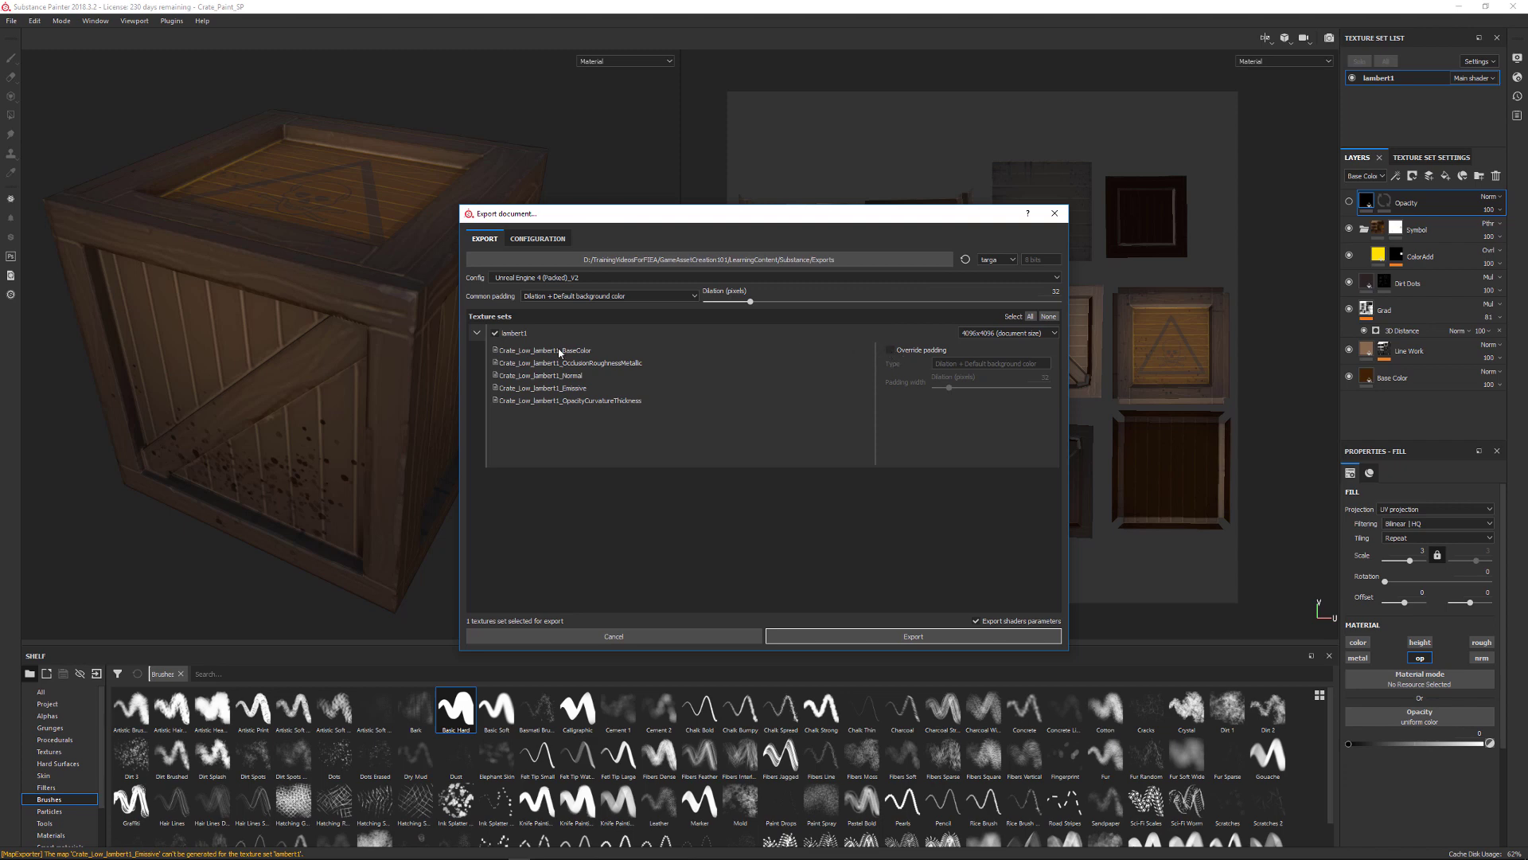
# - Choose Unreal Engine 4 (Packed) from the Config list and show the preset configuration settings
pyautogui.click(477, 333)
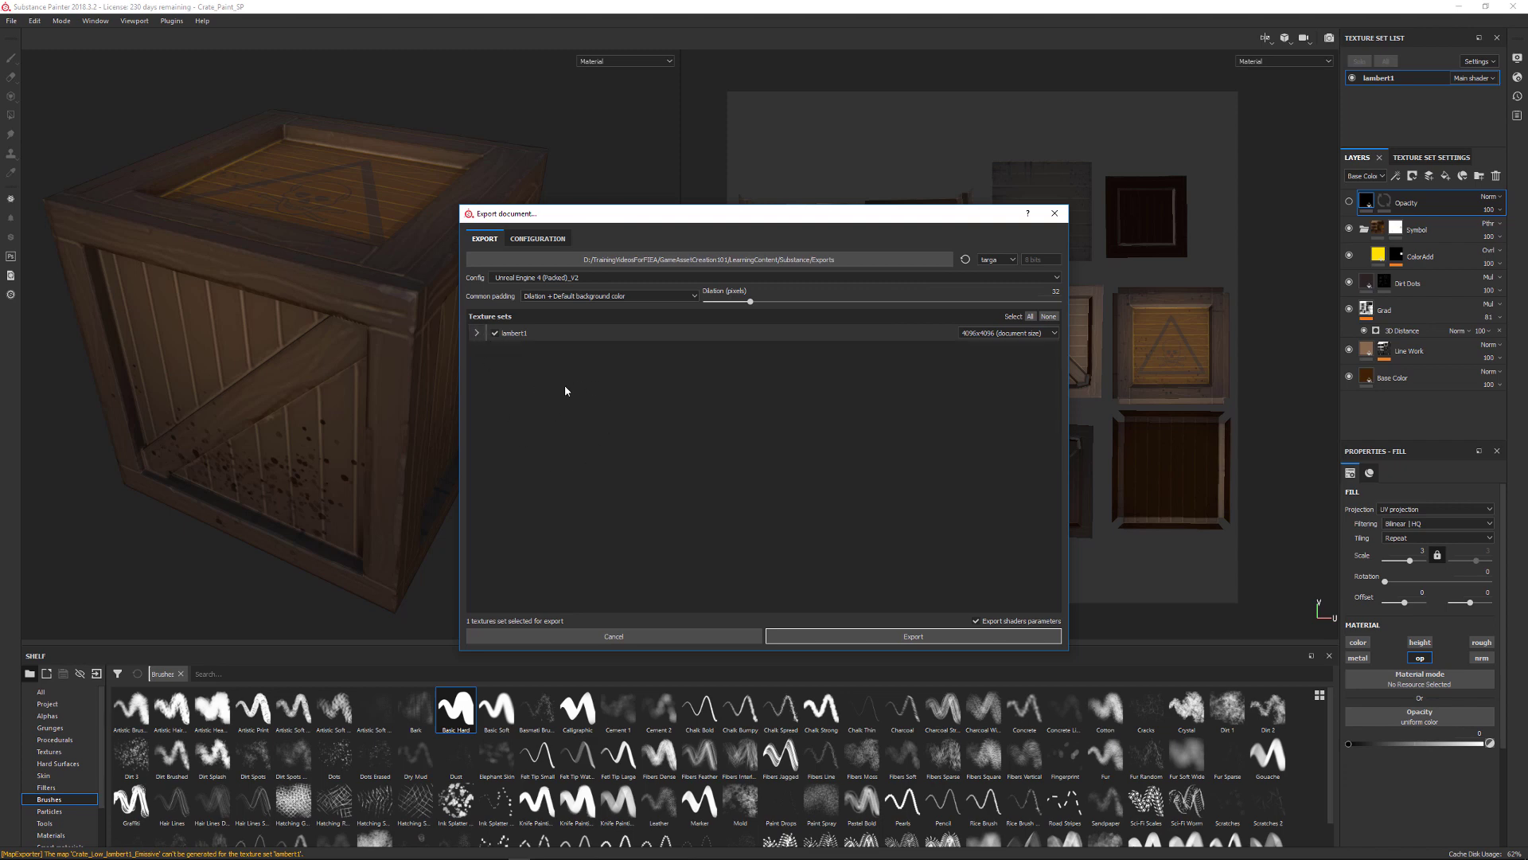
pyautogui.click(1058, 278)
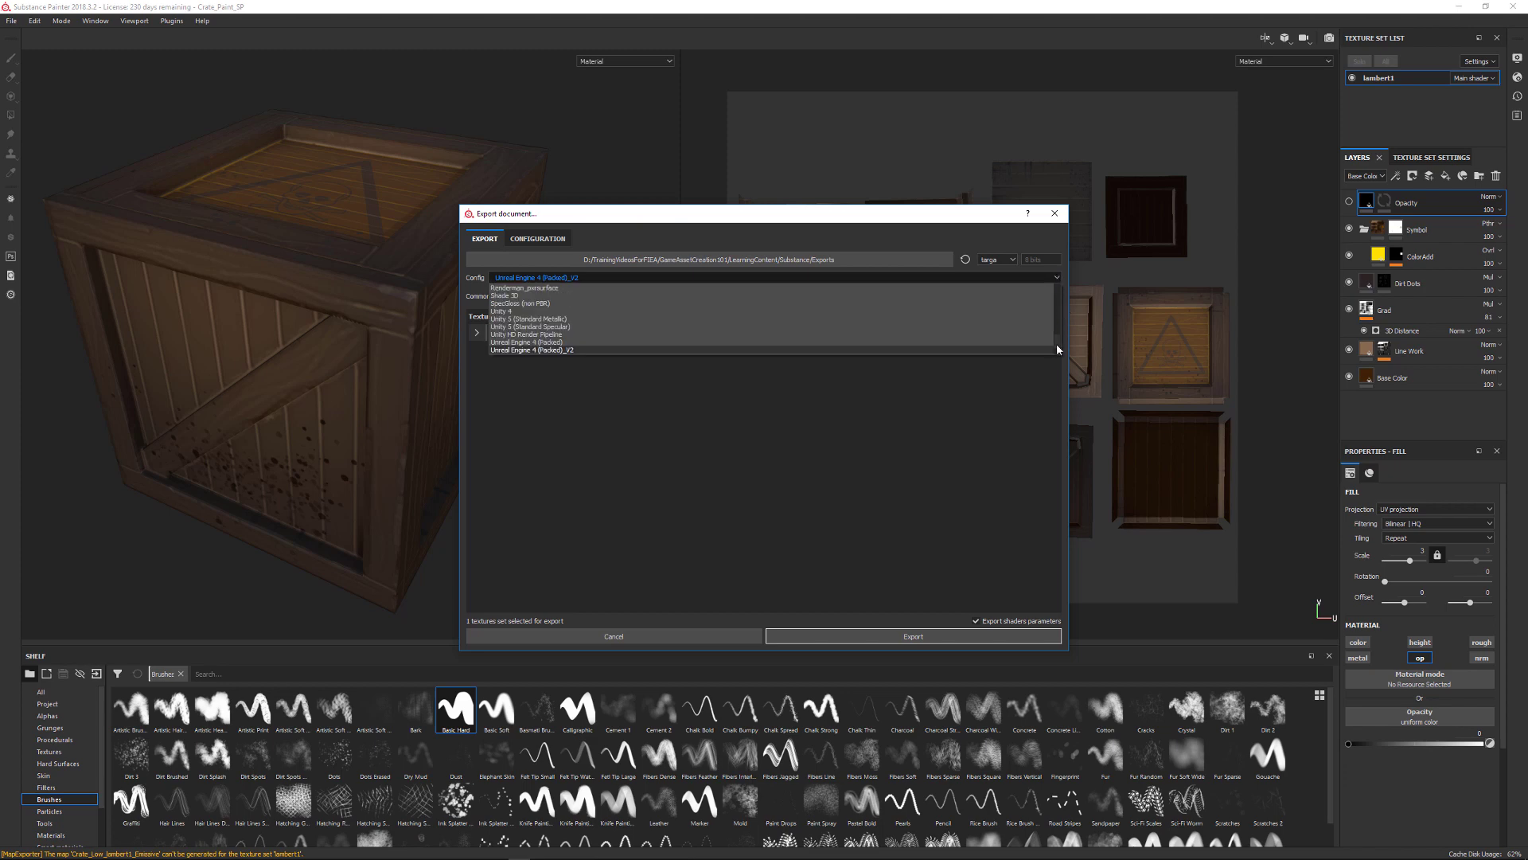
pyautogui.moveTo(1057, 343); pyautogui.dragTo(1060, 303)
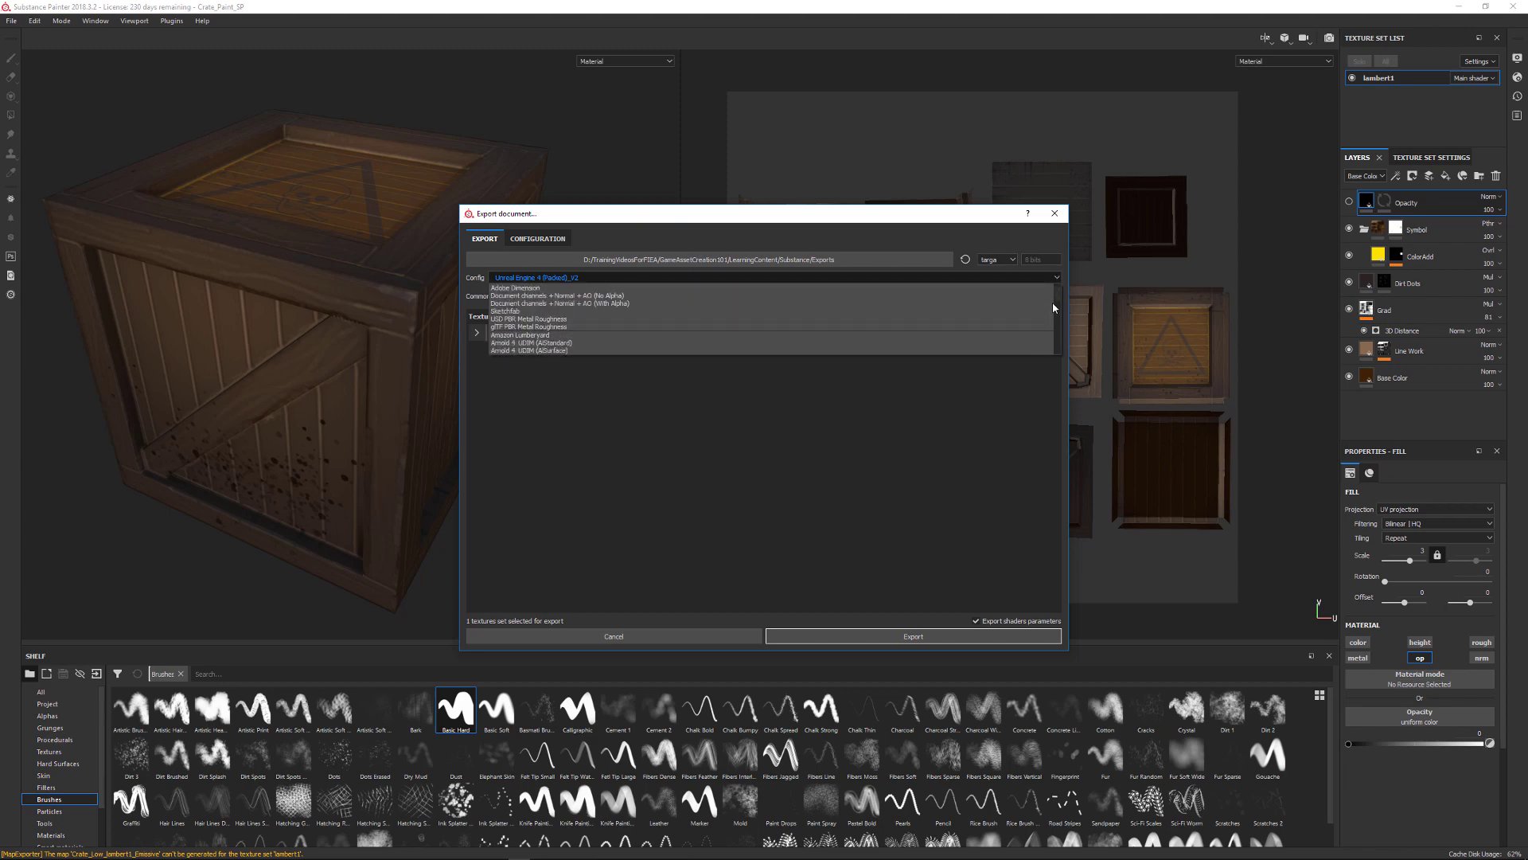
pyautogui.scroll(-3, 1049, 306)
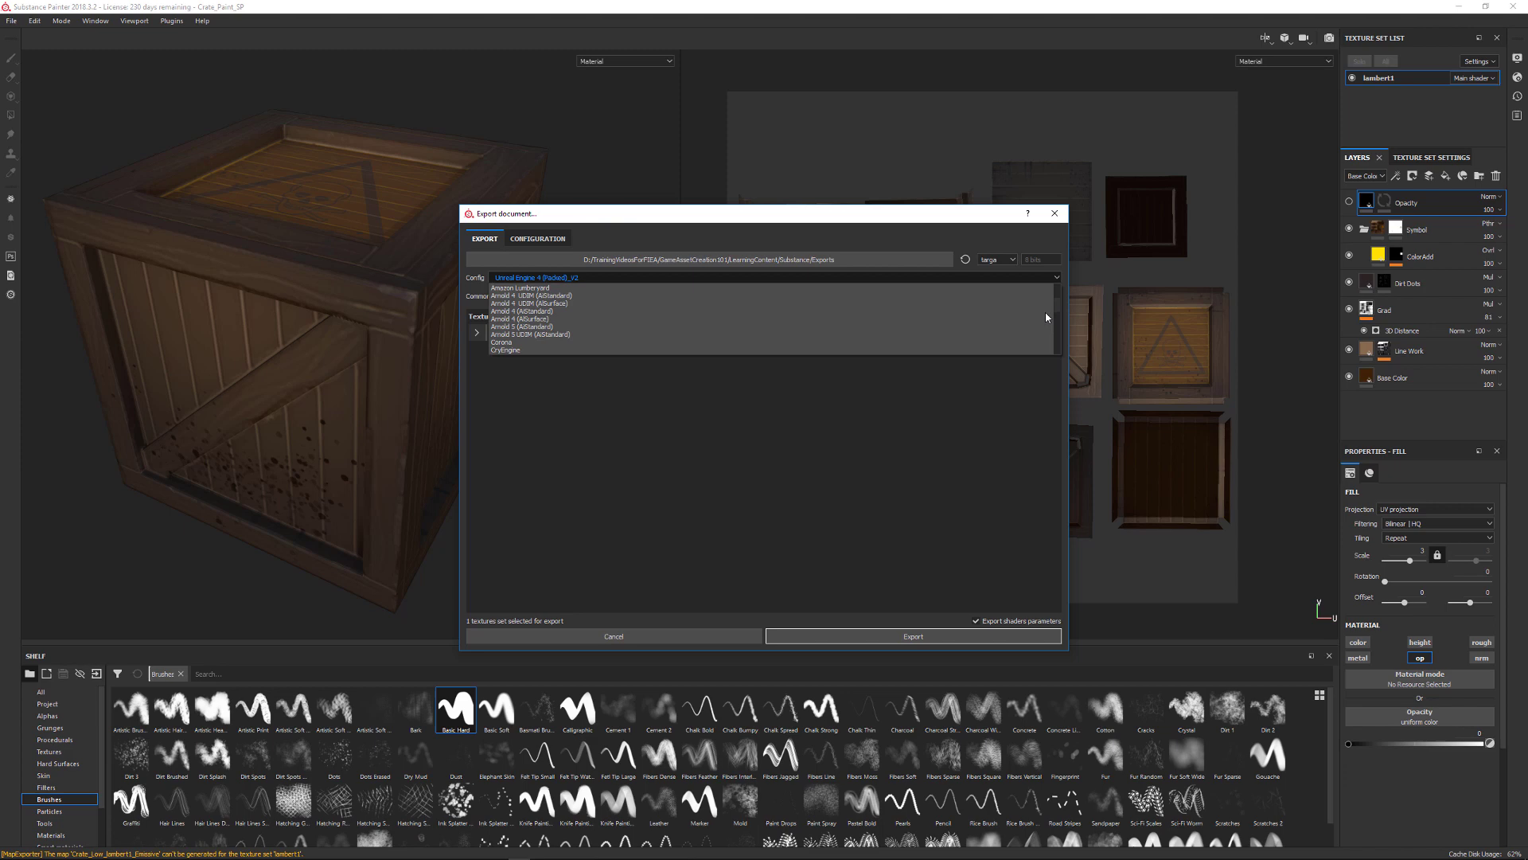
pyautogui.scroll(-3, 1043, 315)
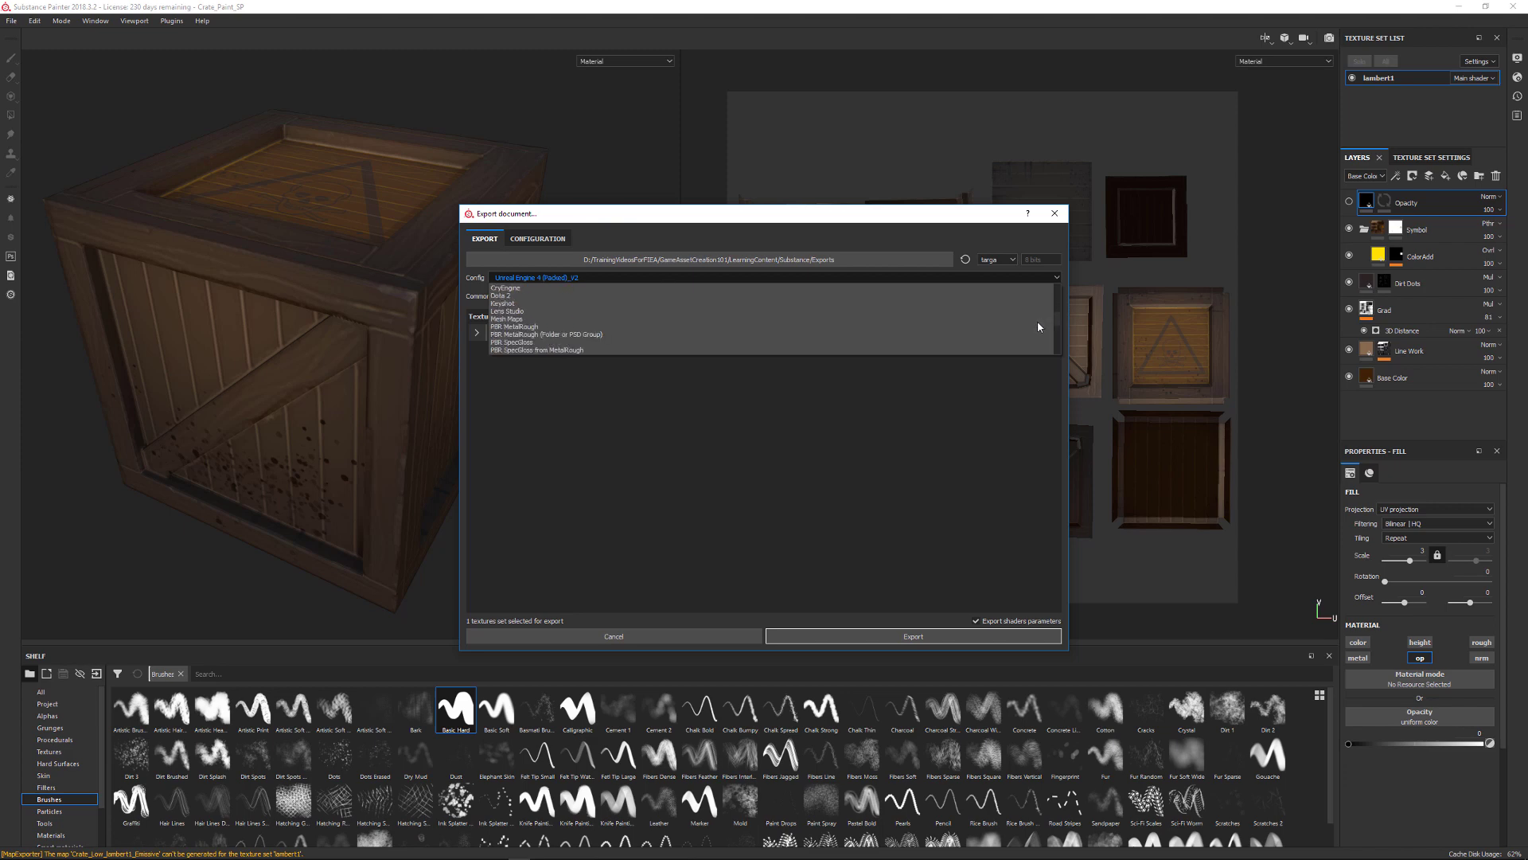
pyautogui.scroll(-3, 1034, 325)
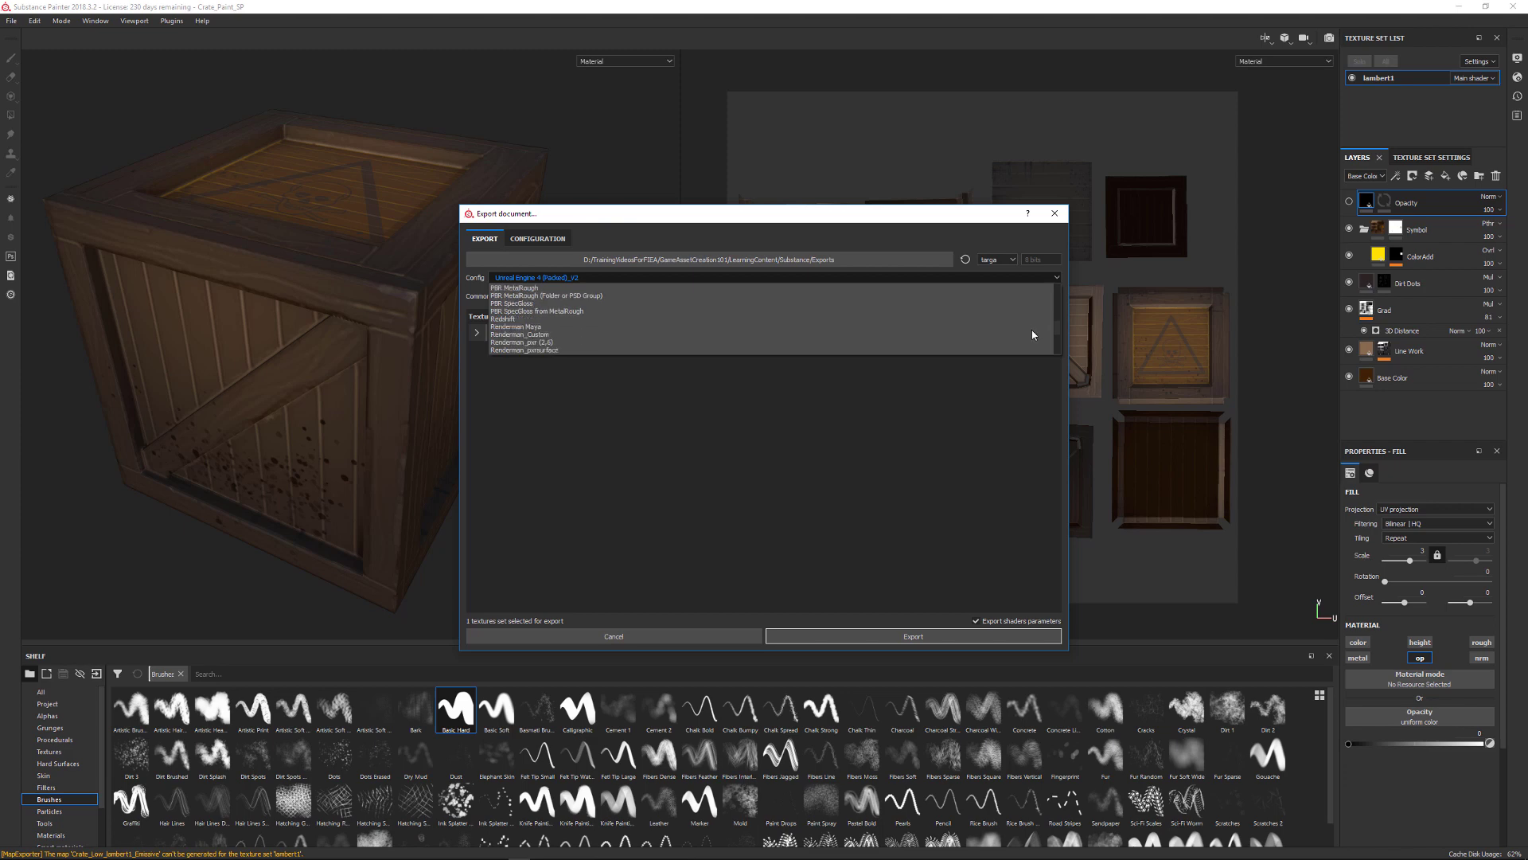
pyautogui.scroll(-3, 1031, 337)
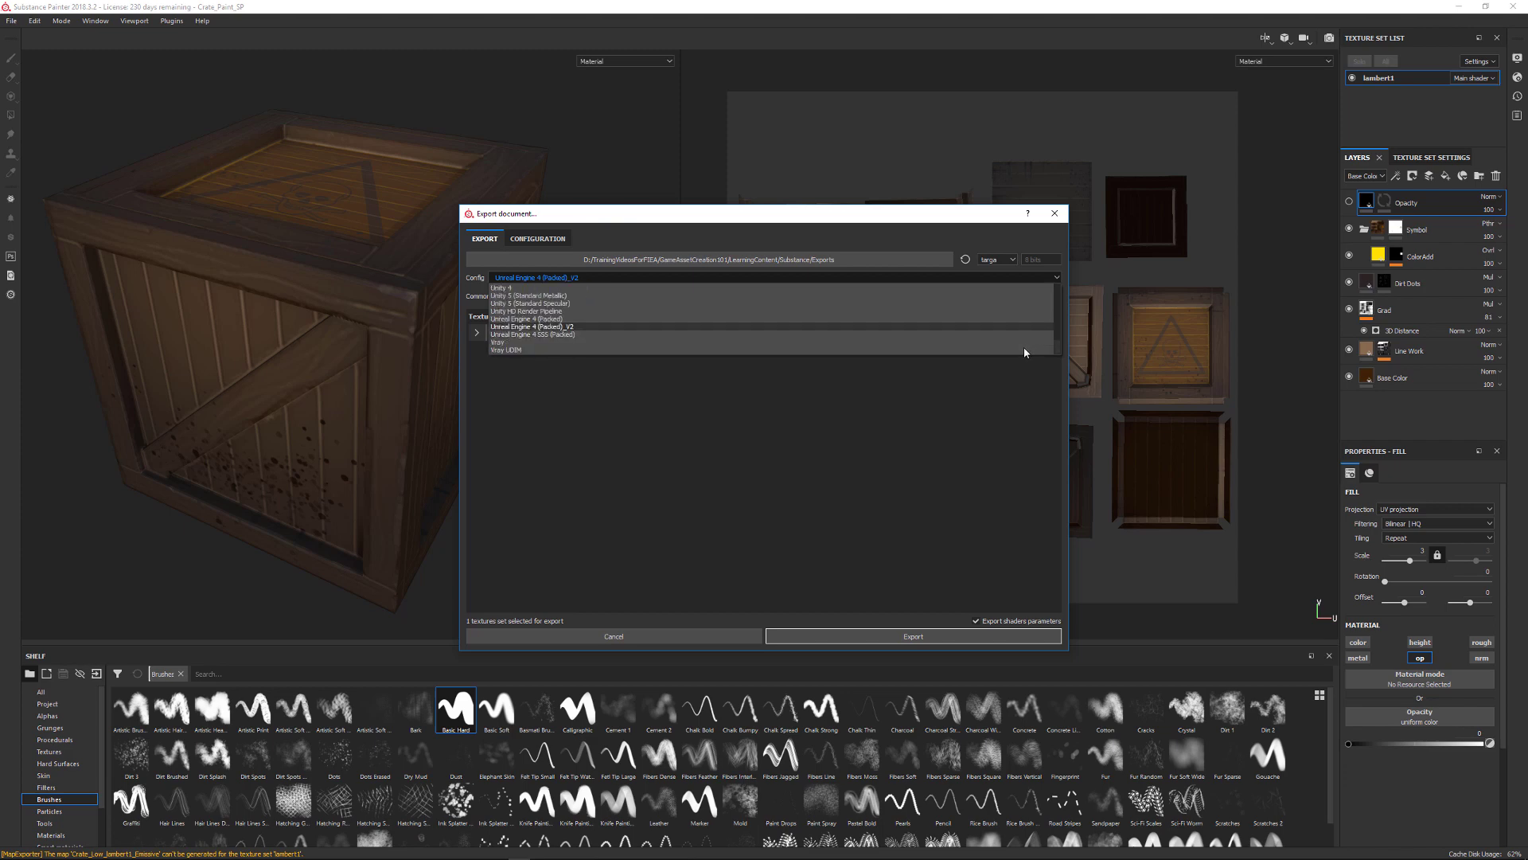
pyautogui.click(593, 320)
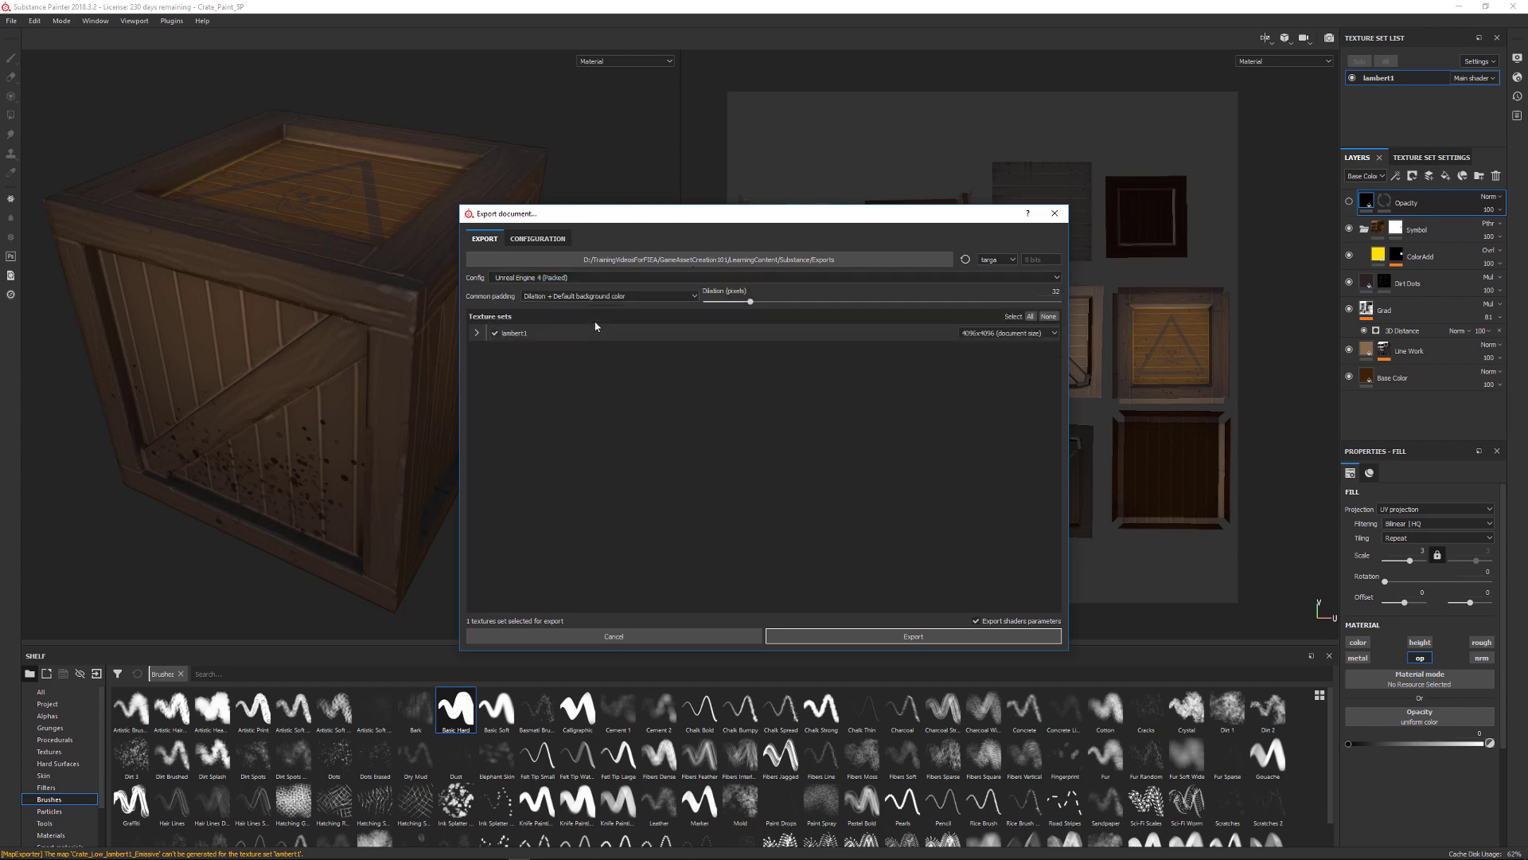
pyautogui.click(537, 240)
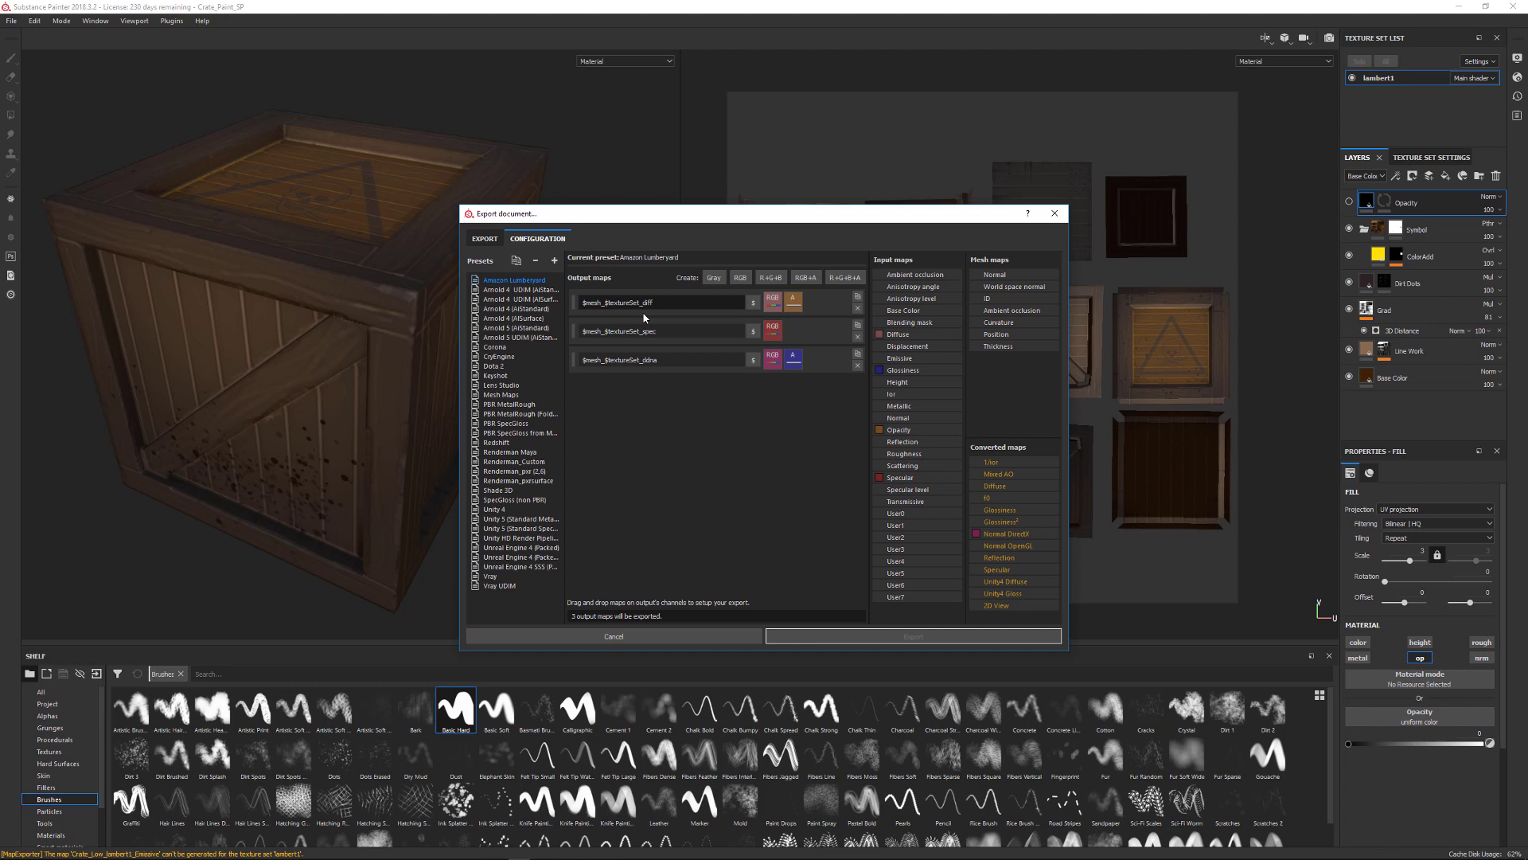
# - Delete the OpacityCurvatureThickness output from Unreal Engine 4 (Packed) and map Emissive to its RGB
pyautogui.click(538, 558)
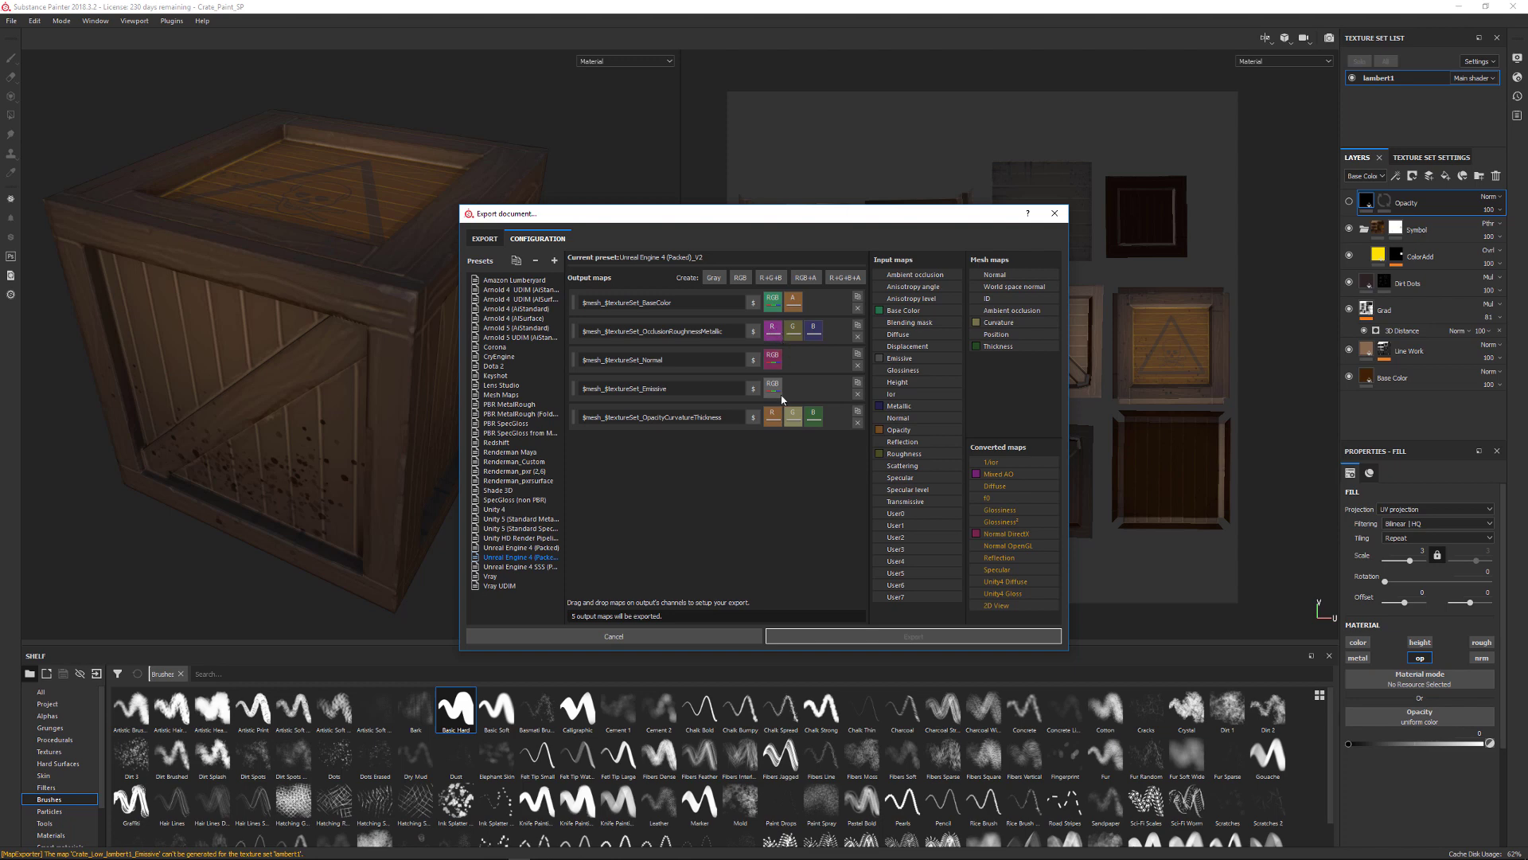
pyautogui.click(530, 549)
pyautogui.moveTo(564, 558); pyautogui.dragTo(587, 546)
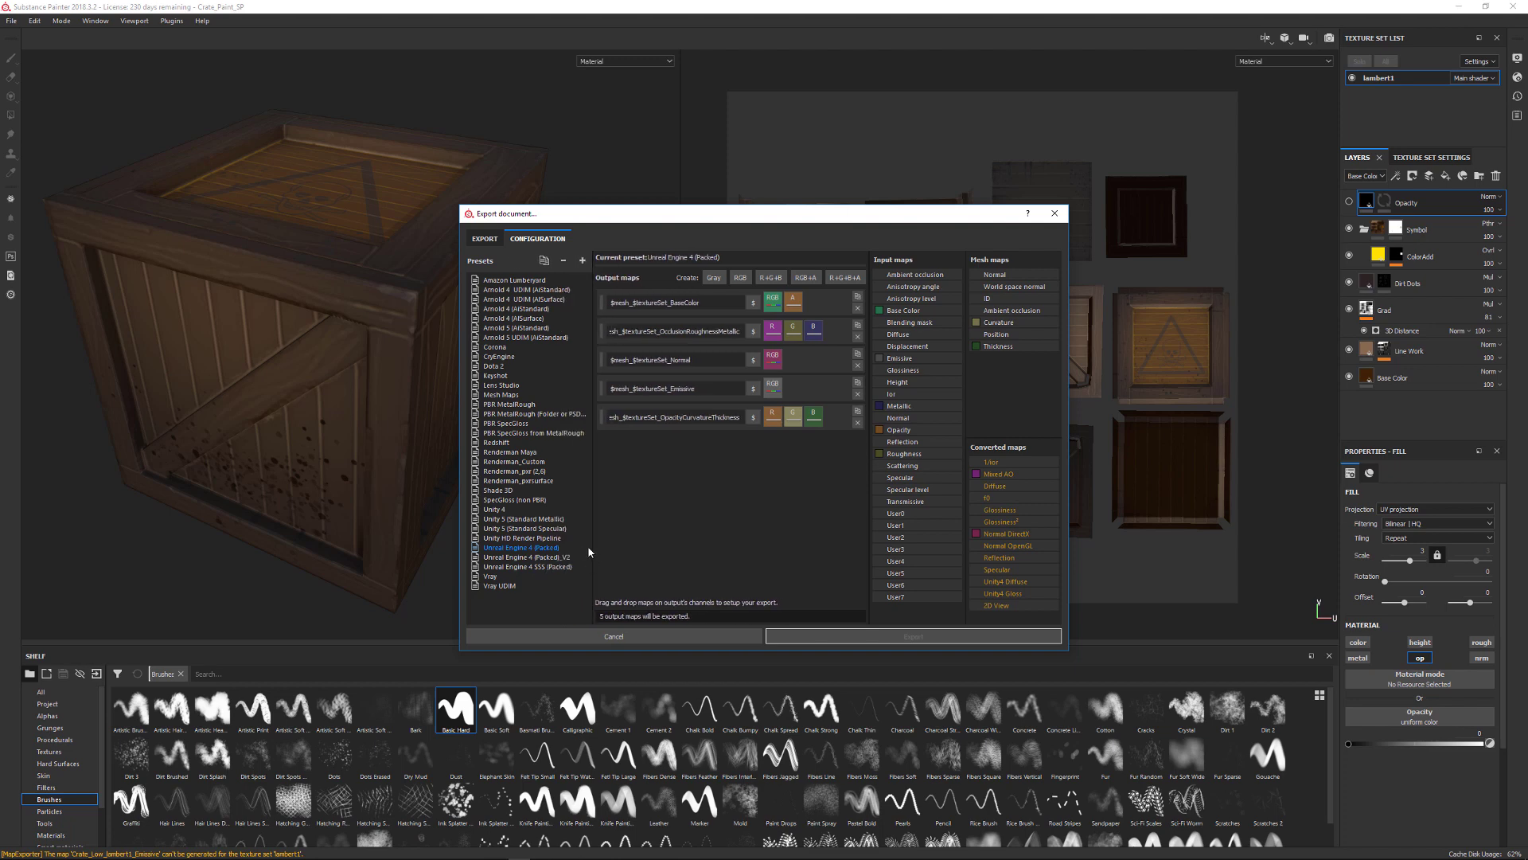
pyautogui.click(858, 422)
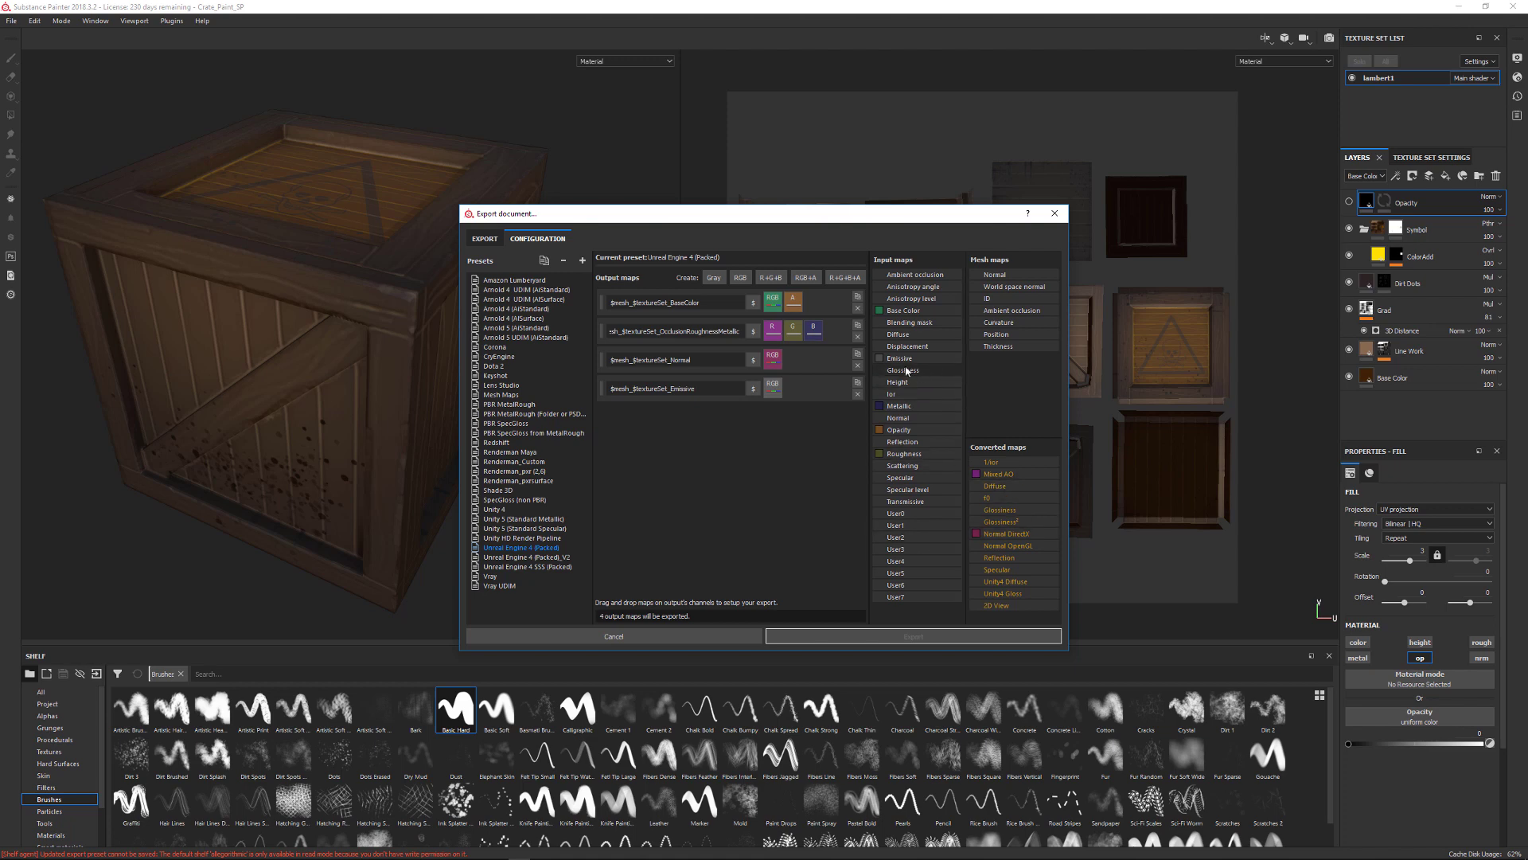
pyautogui.moveTo(899, 359); pyautogui.dragTo(778, 394)
# - In the V2 preset, add a new RGB output named with the $mesh_$textureSet prefix plus OCT
pyautogui.click(546, 558)
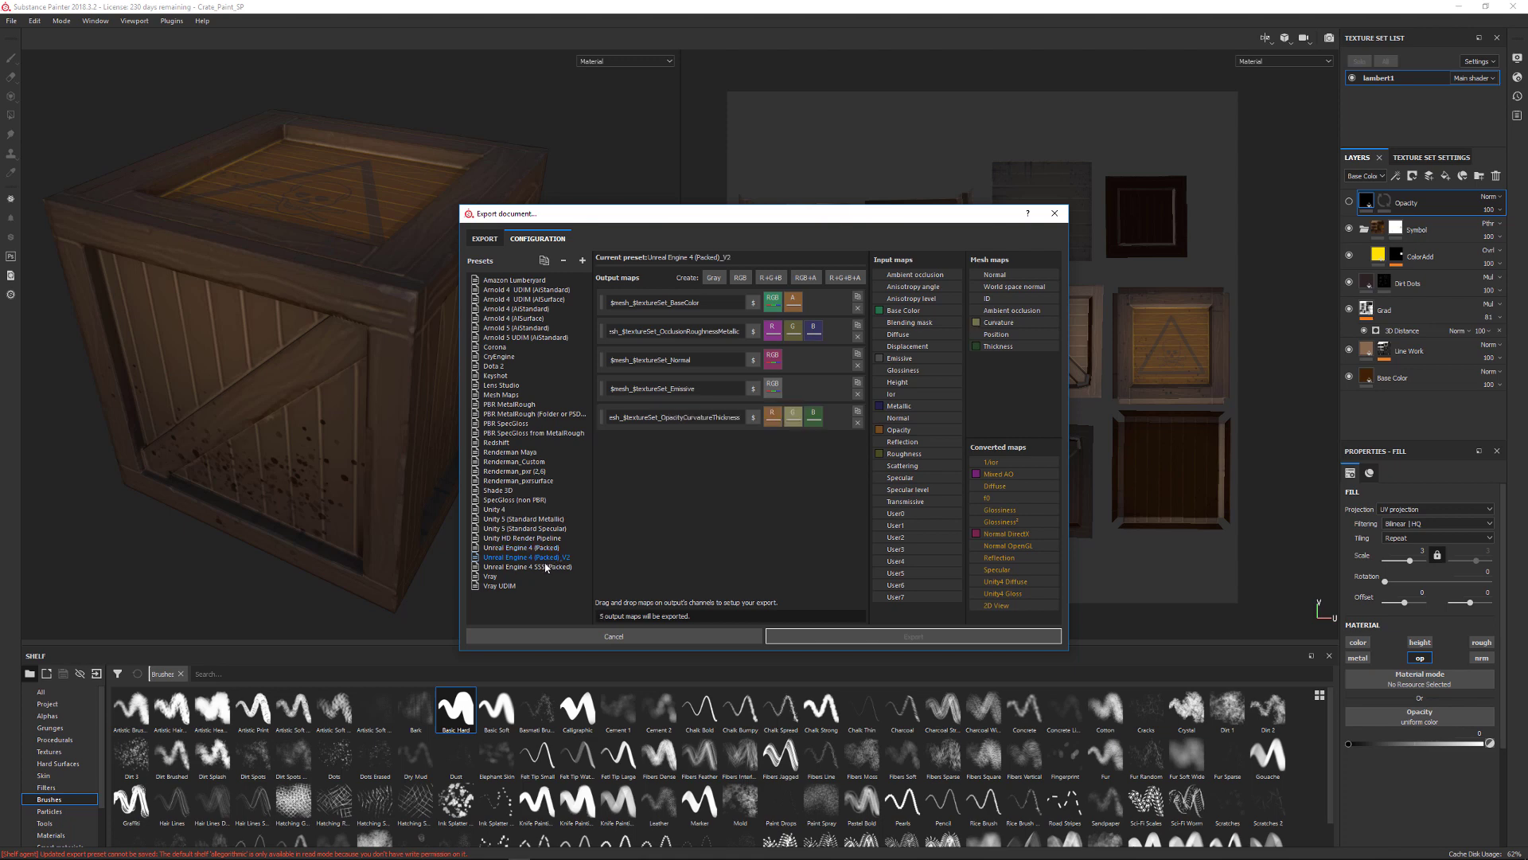
pyautogui.moveTo(660, 417); pyautogui.dragTo(610, 418)
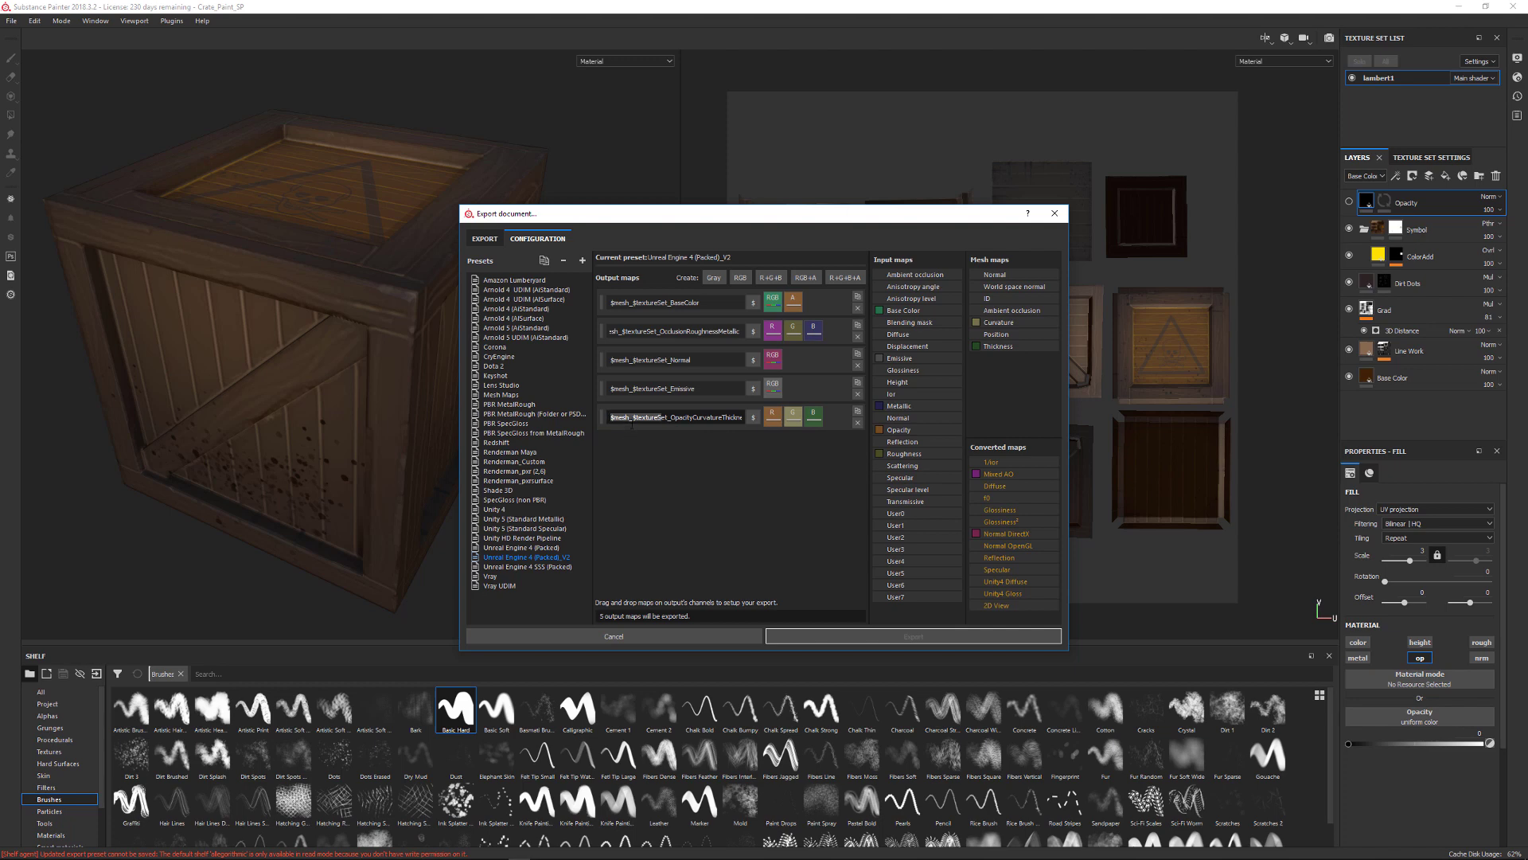
pyautogui.moveTo(671, 417); pyautogui.dragTo(756, 444)
pyautogui.click(772, 278)
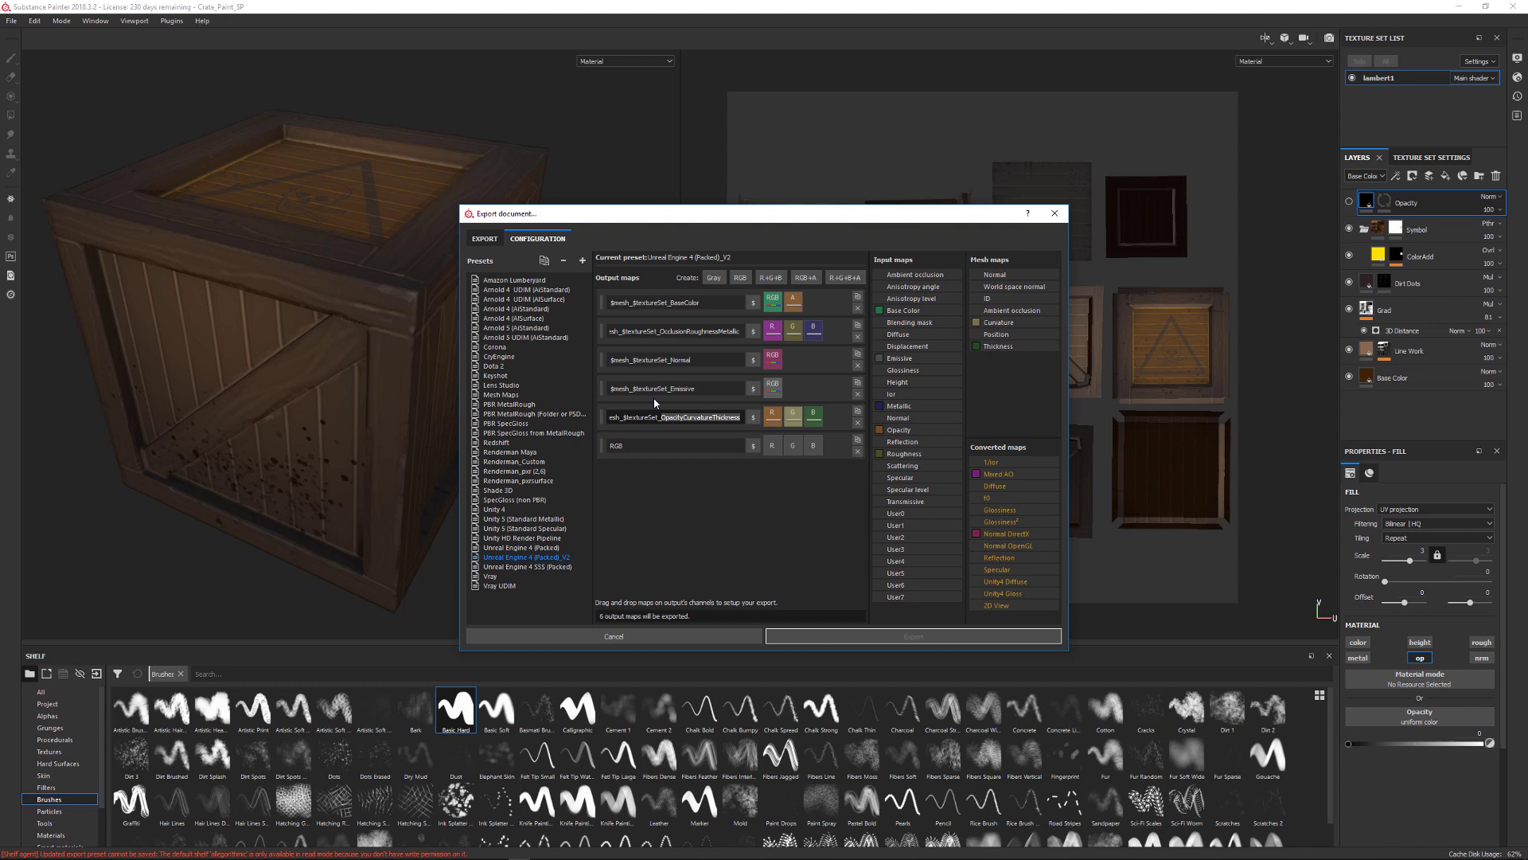
pyautogui.moveTo(609, 388)
pyautogui.mouseDown()
pyautogui.moveTo(658, 389)
pyautogui.moveTo(593, 412)
pyautogui.mouseUp()
pyautogui.moveTo(634, 417)
pyautogui.mouseDown()
pyautogui.moveTo(667, 417)
pyautogui.moveTo(612, 417)
pyautogui.mouseUp()
pyautogui.hotkey('ctrl', 'c')
pyautogui.doubleClick(615, 446)
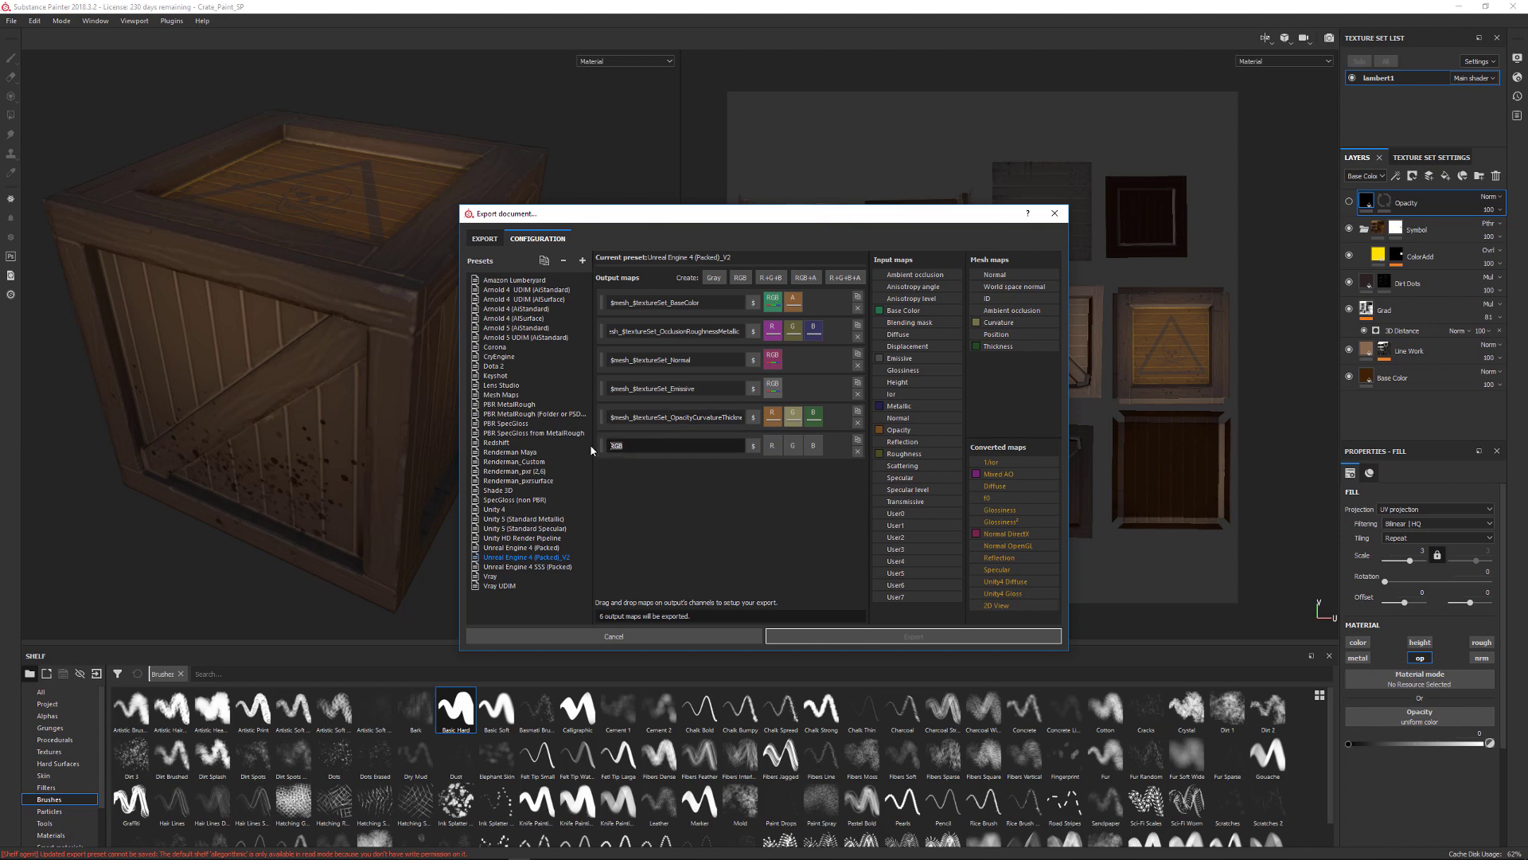
pyautogui.hotkey('ctrl', 'v')
pyautogui.click(719, 417)
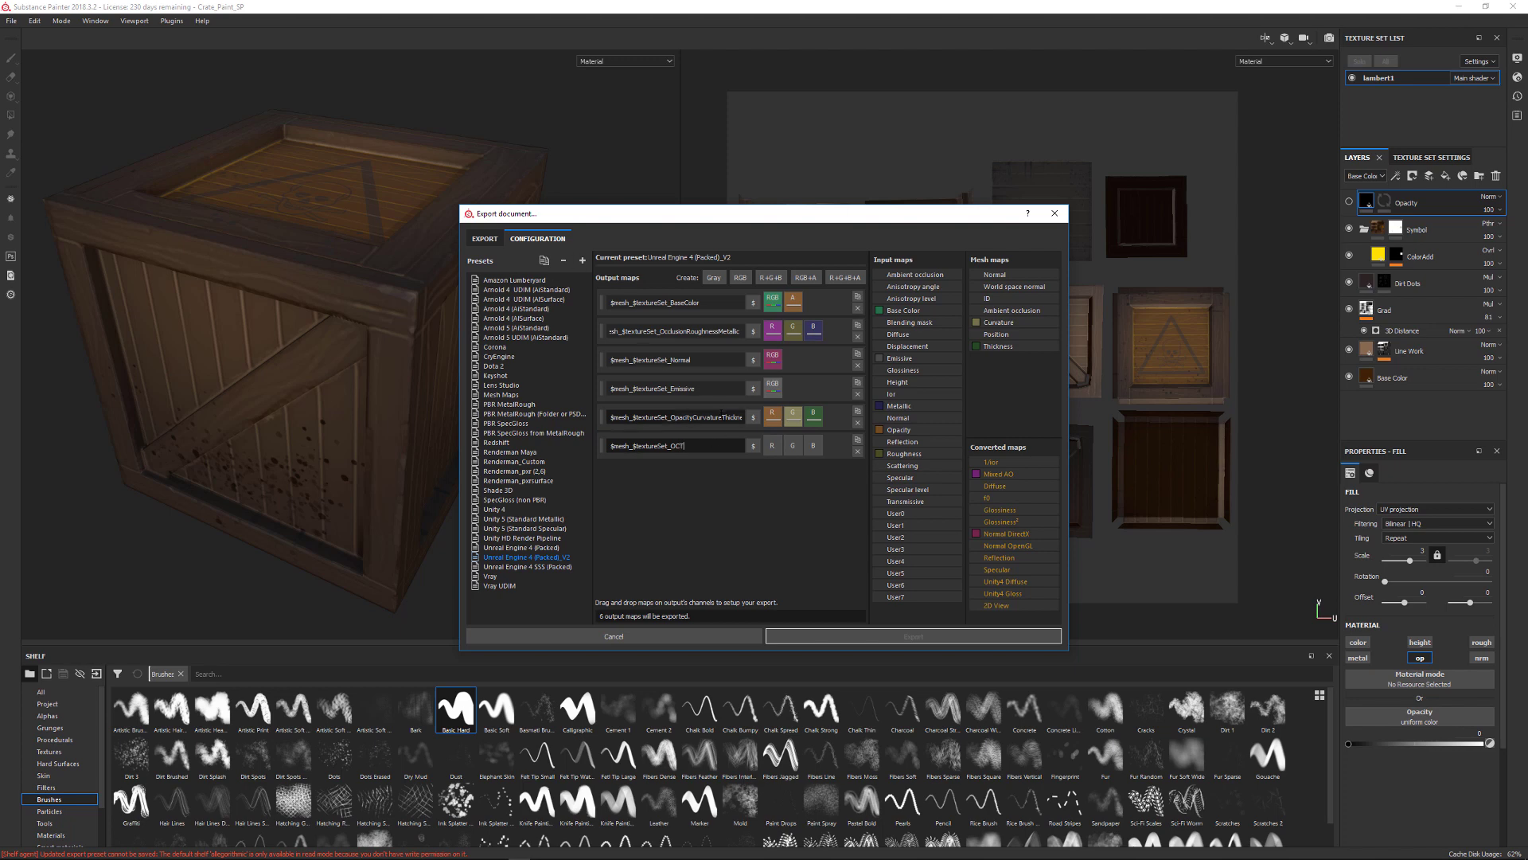
pyautogui.click(684, 446)
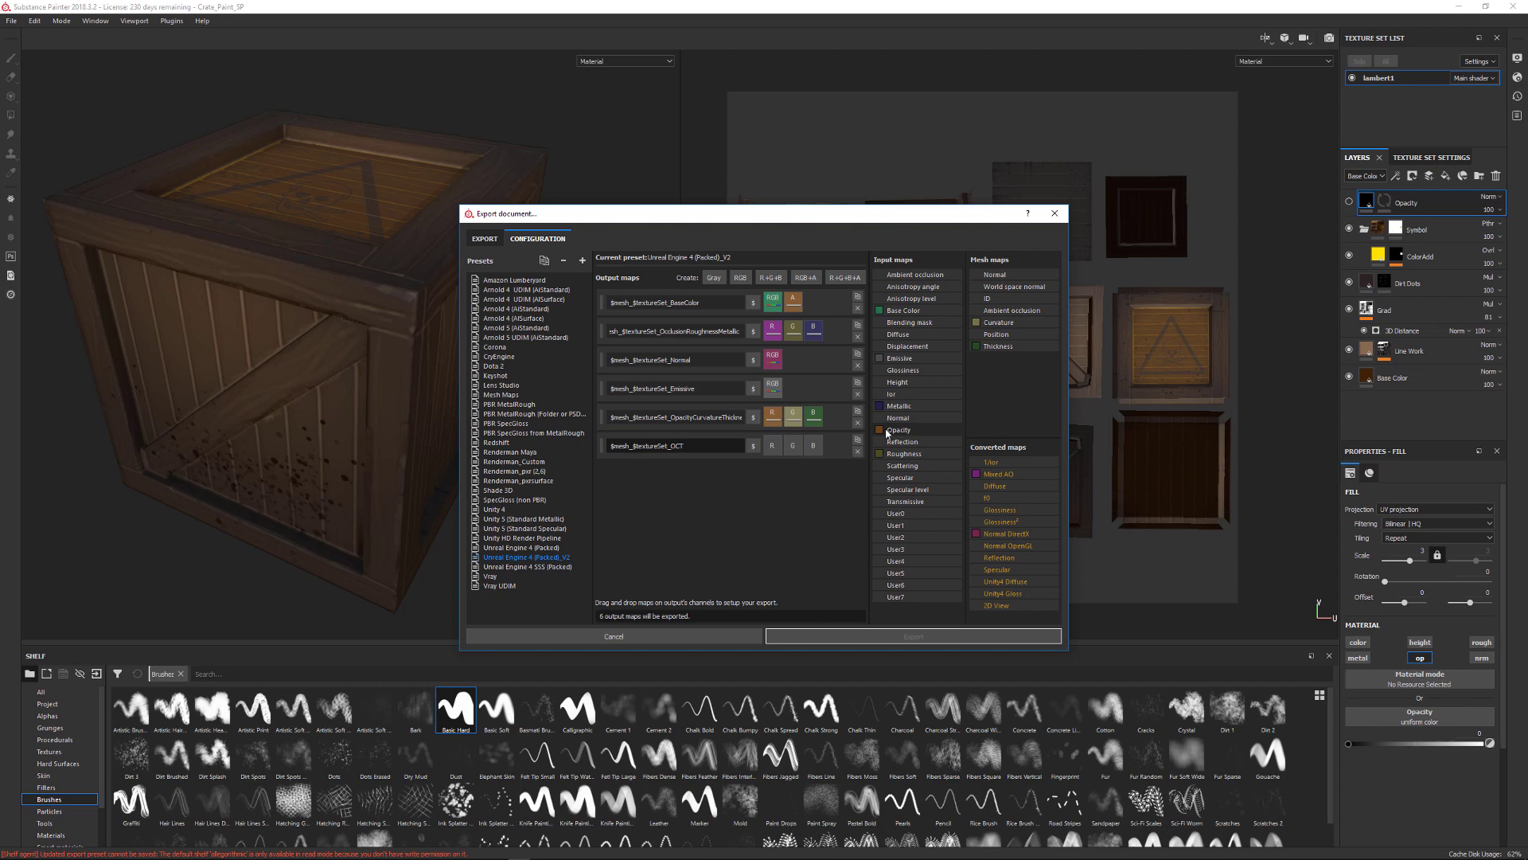
# - Pack Opacity, Curvature and Thickness into the OCT output's red, green and blue channels
pyautogui.moveTo(885, 431); pyautogui.dragTo(772, 449)
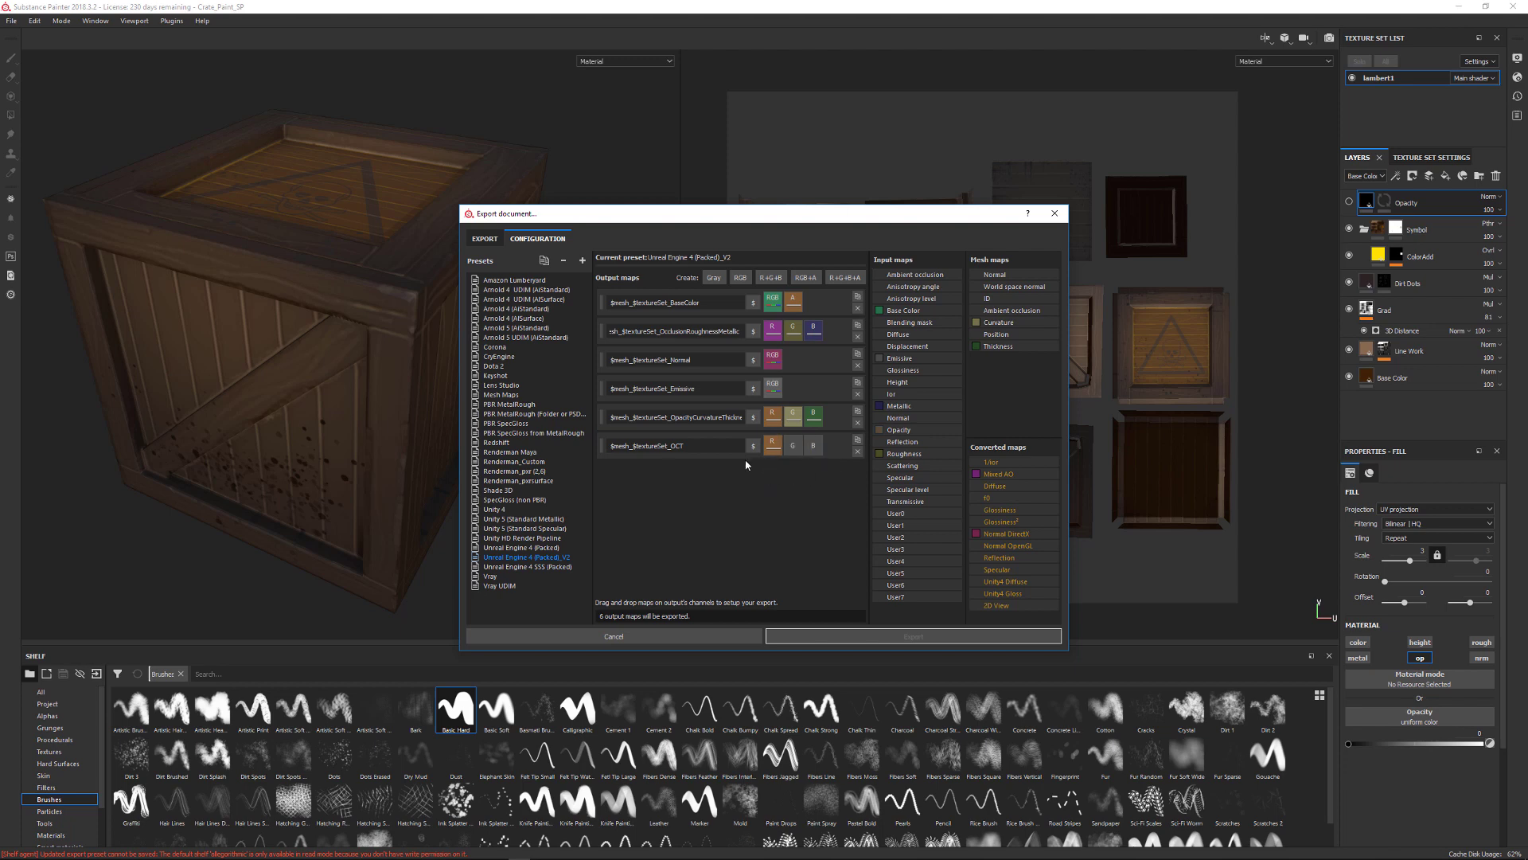
pyautogui.moveTo(998, 322); pyautogui.dragTo(794, 450)
pyautogui.click(806, 464)
pyautogui.moveTo(1000, 347); pyautogui.dragTo(841, 467)
# - Delete the OCT output and reconfirm the Unreal Engine 4 (Packed)_V2 preset name
pyautogui.click(857, 453)
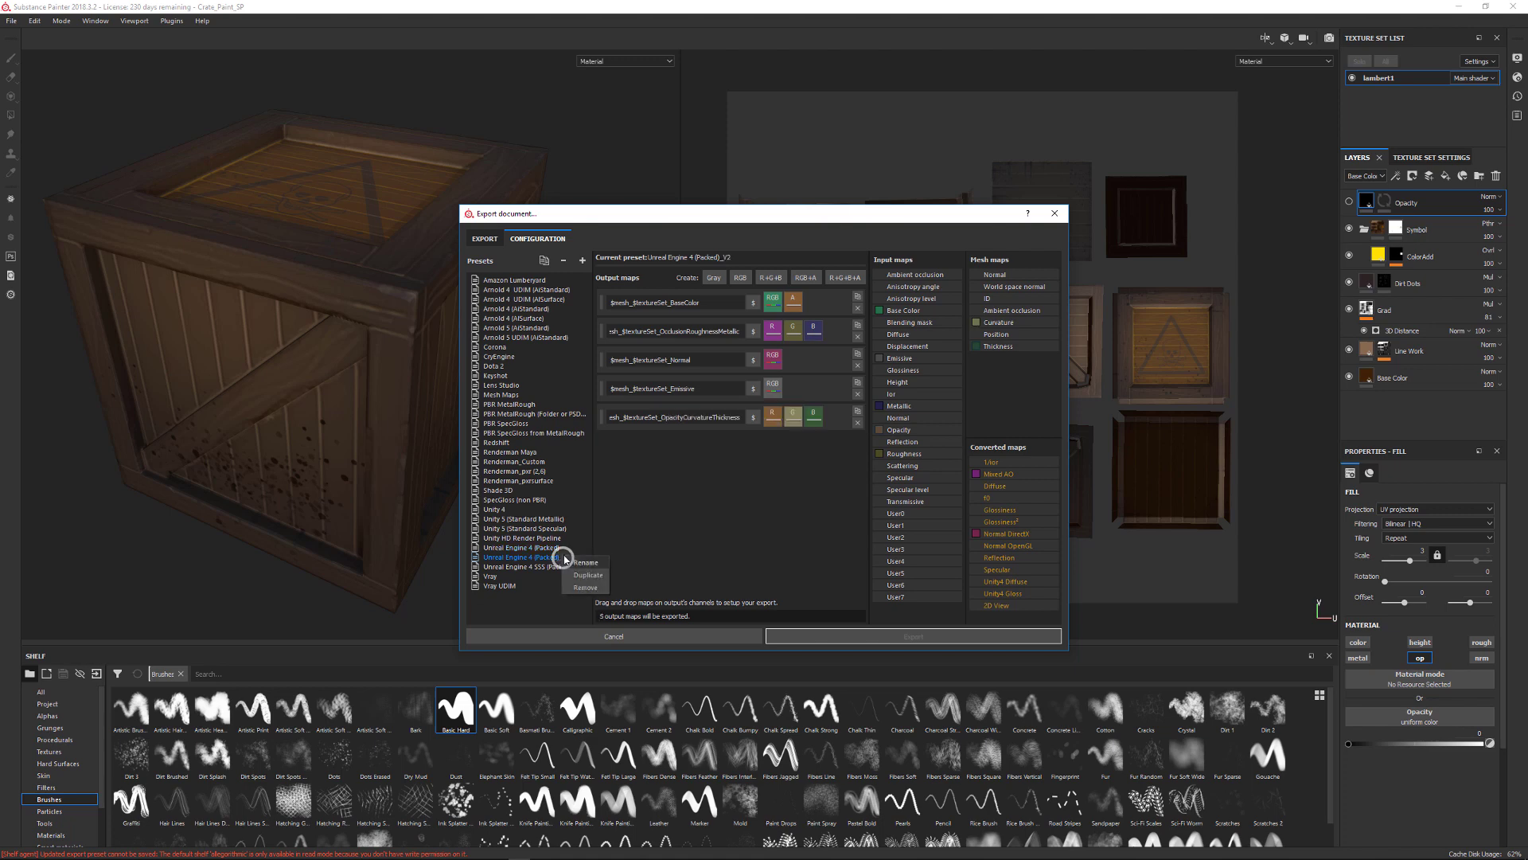
pyautogui.doubleClick(579, 558)
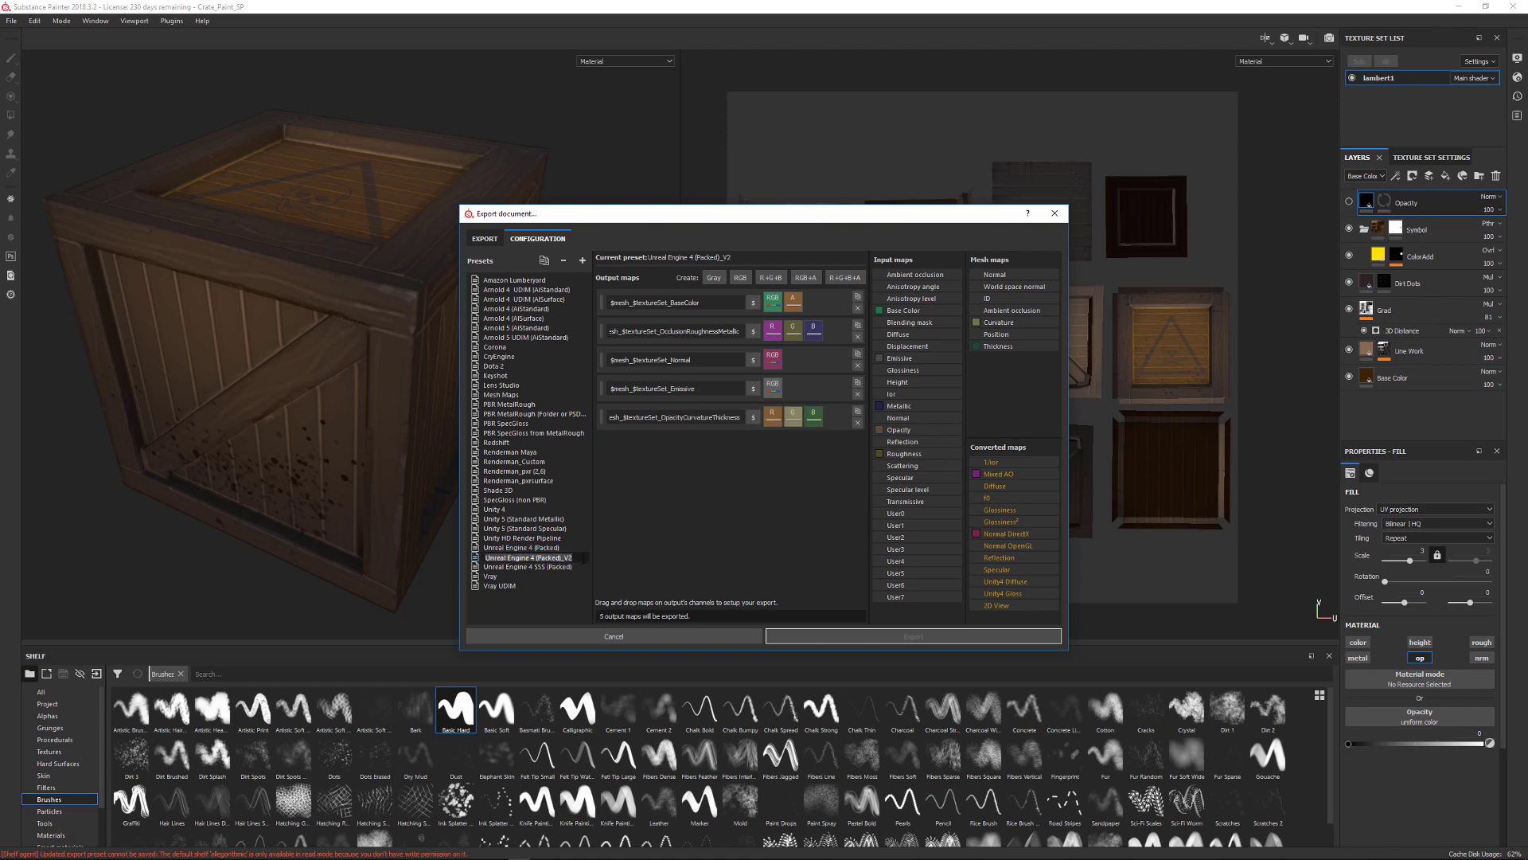
pyautogui.click(584, 558)
pyautogui.press('Return')
# - Export the crate maps with the Unreal Engine 4 (Packed)_V2 config and open the Exports folder
pyautogui.click(484, 240)
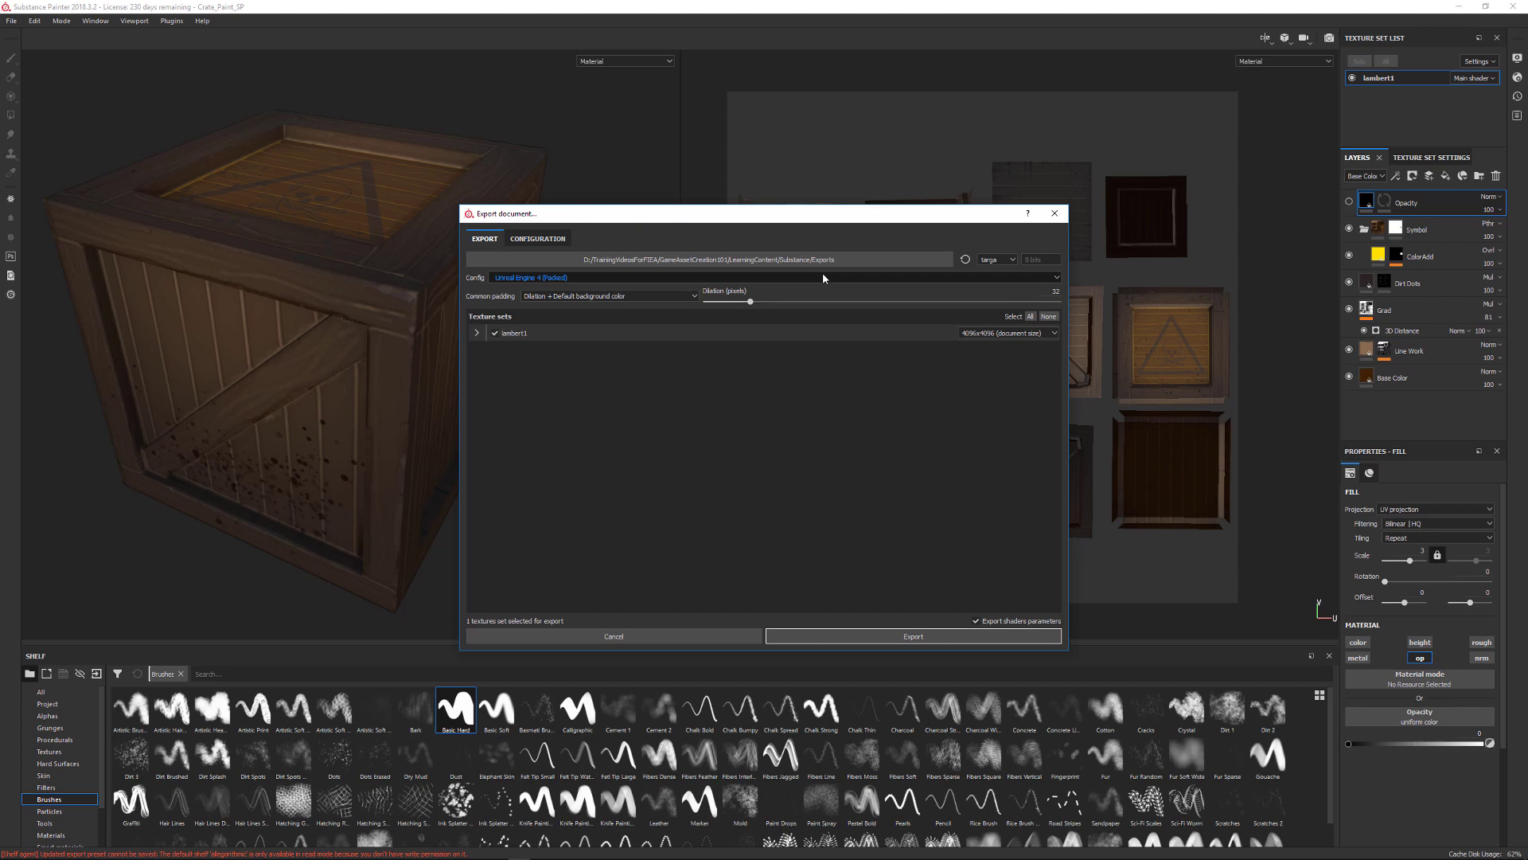
pyautogui.click(919, 280)
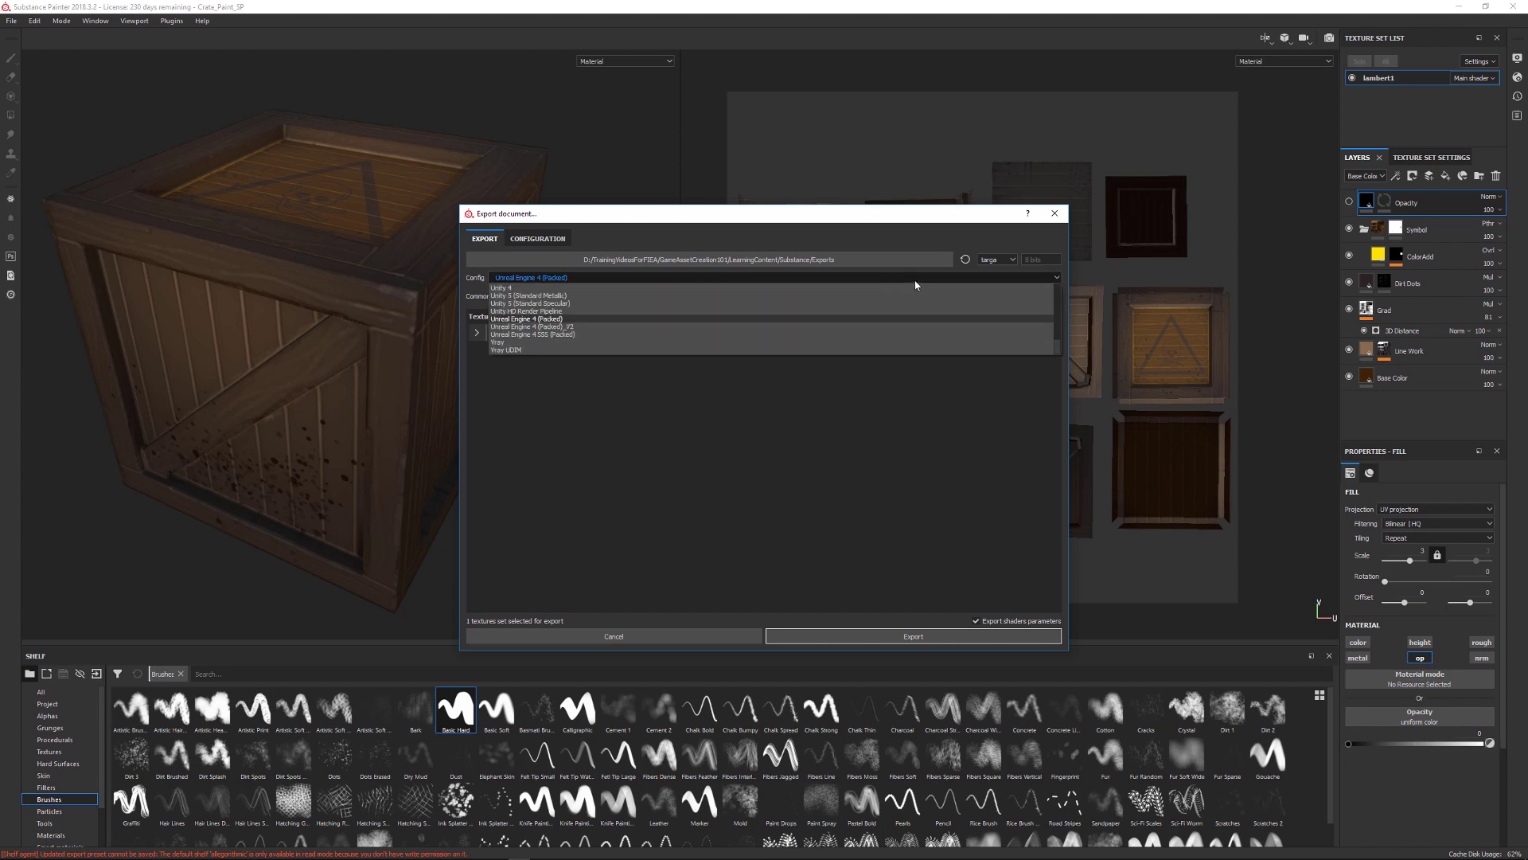
pyautogui.click(582, 327)
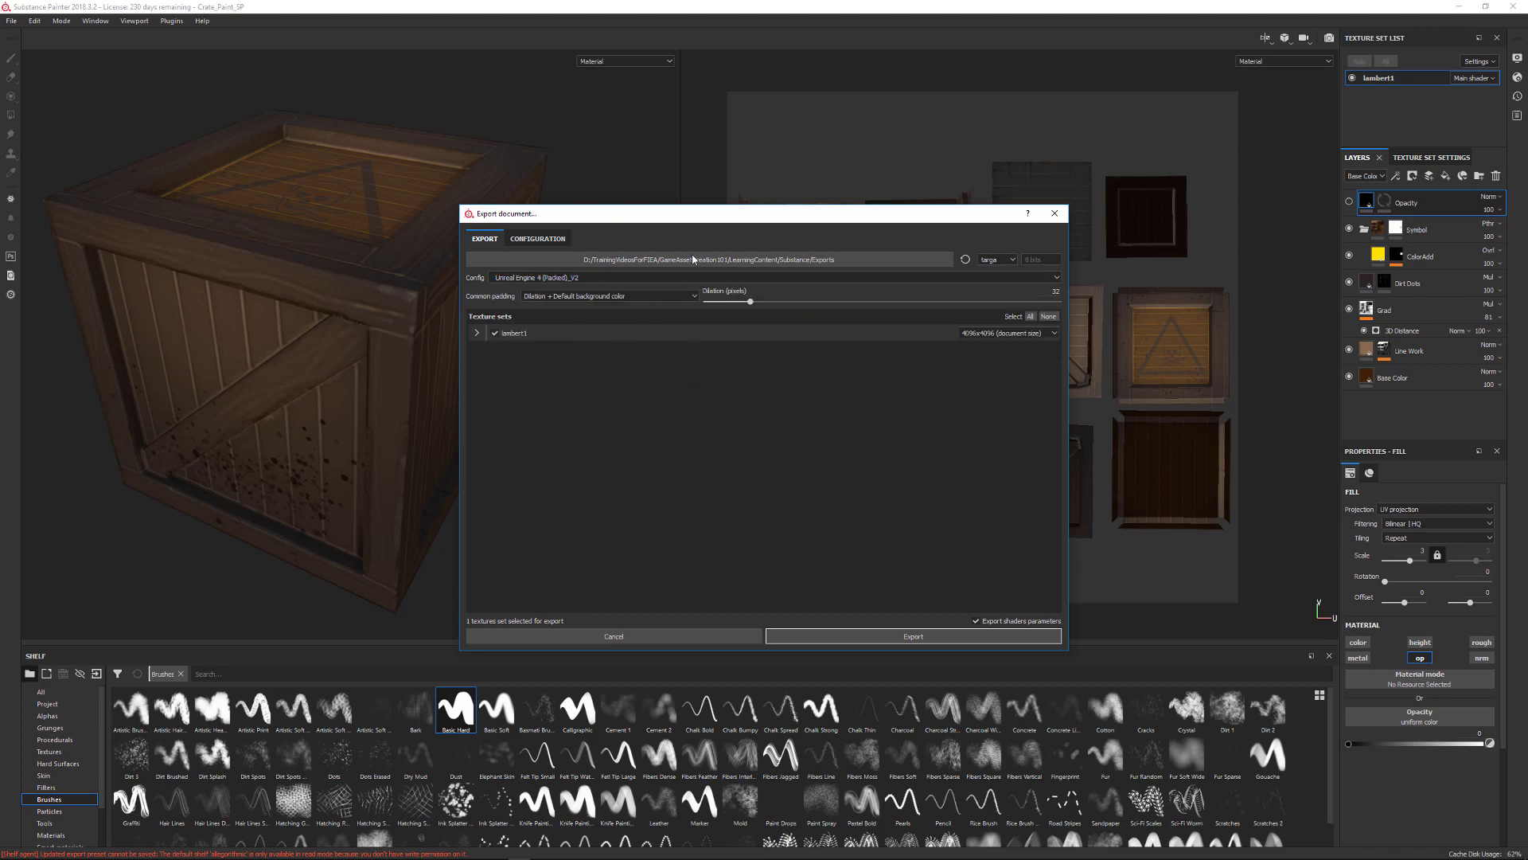
pyautogui.click(934, 638)
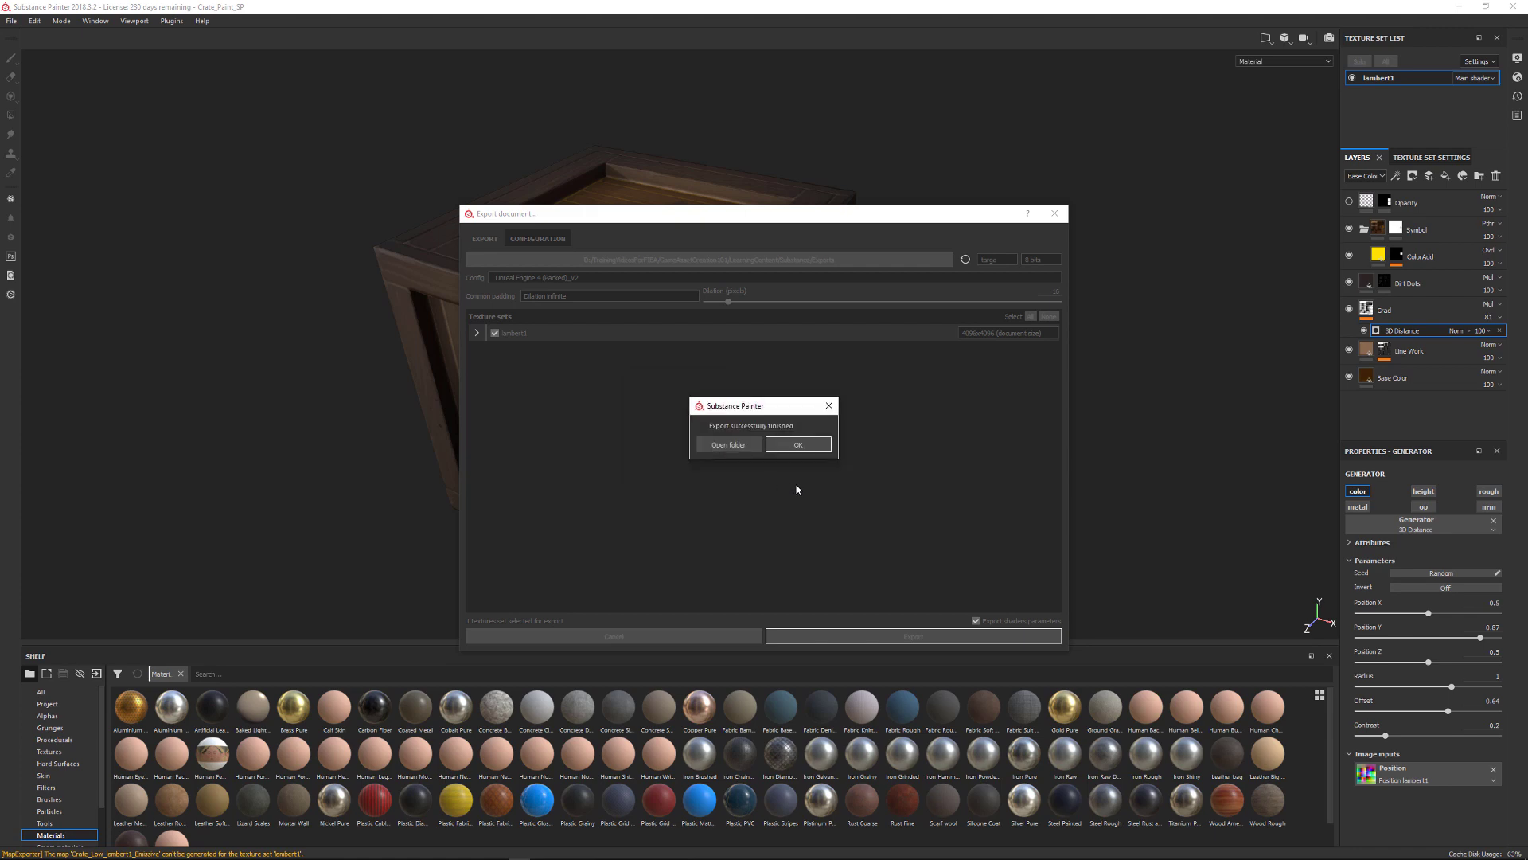
pyautogui.click(732, 451)
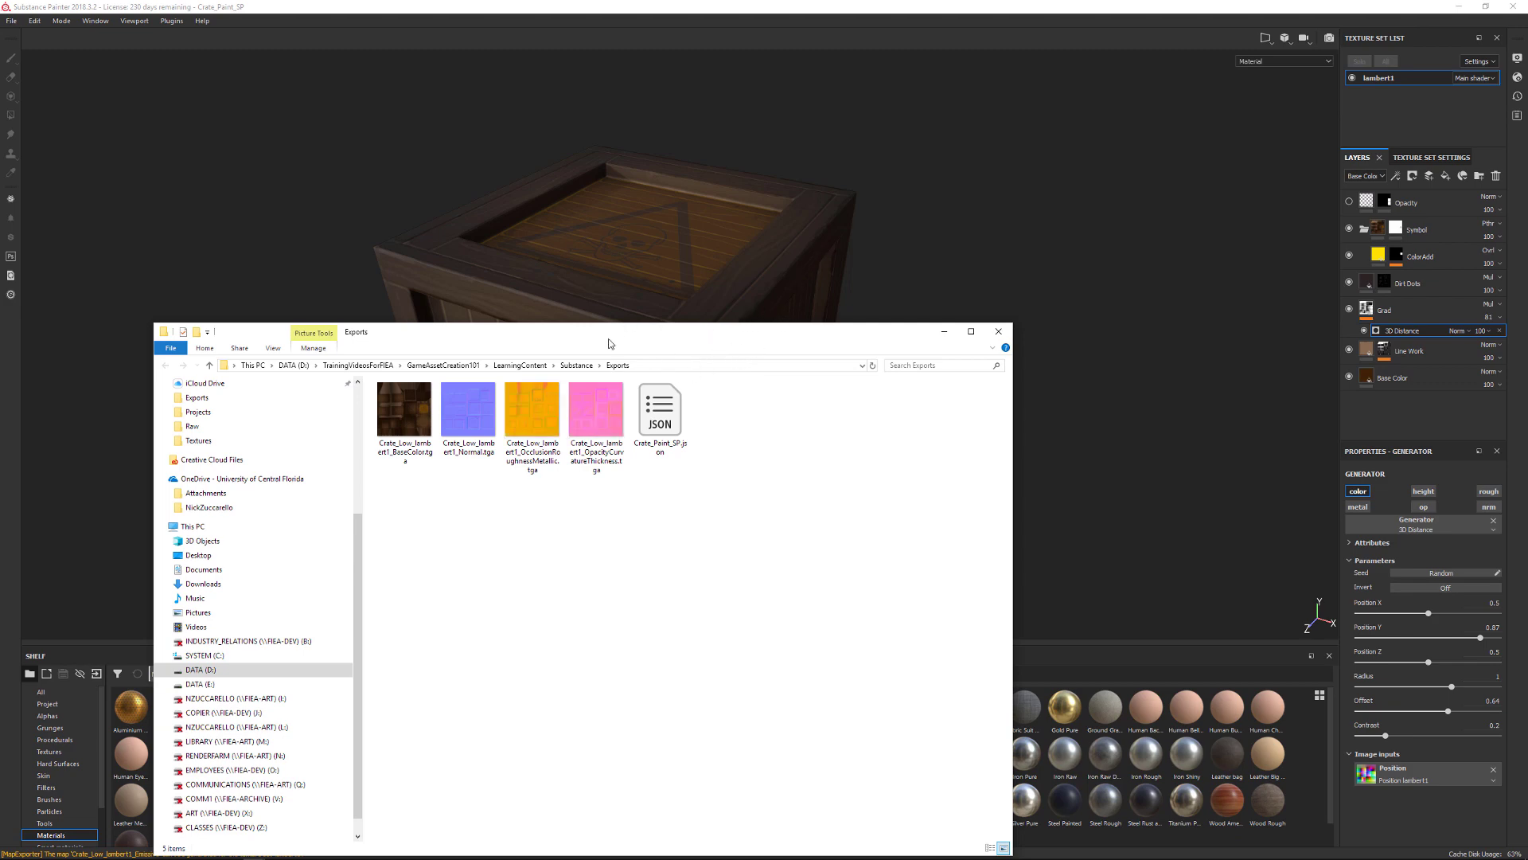
# - Open Crate_Low_lambert1_BaseColor.tga from the Exports folder in Adobe Photoshop CC 2018
pyautogui.moveTo(609, 344); pyautogui.dragTo(668, 190)
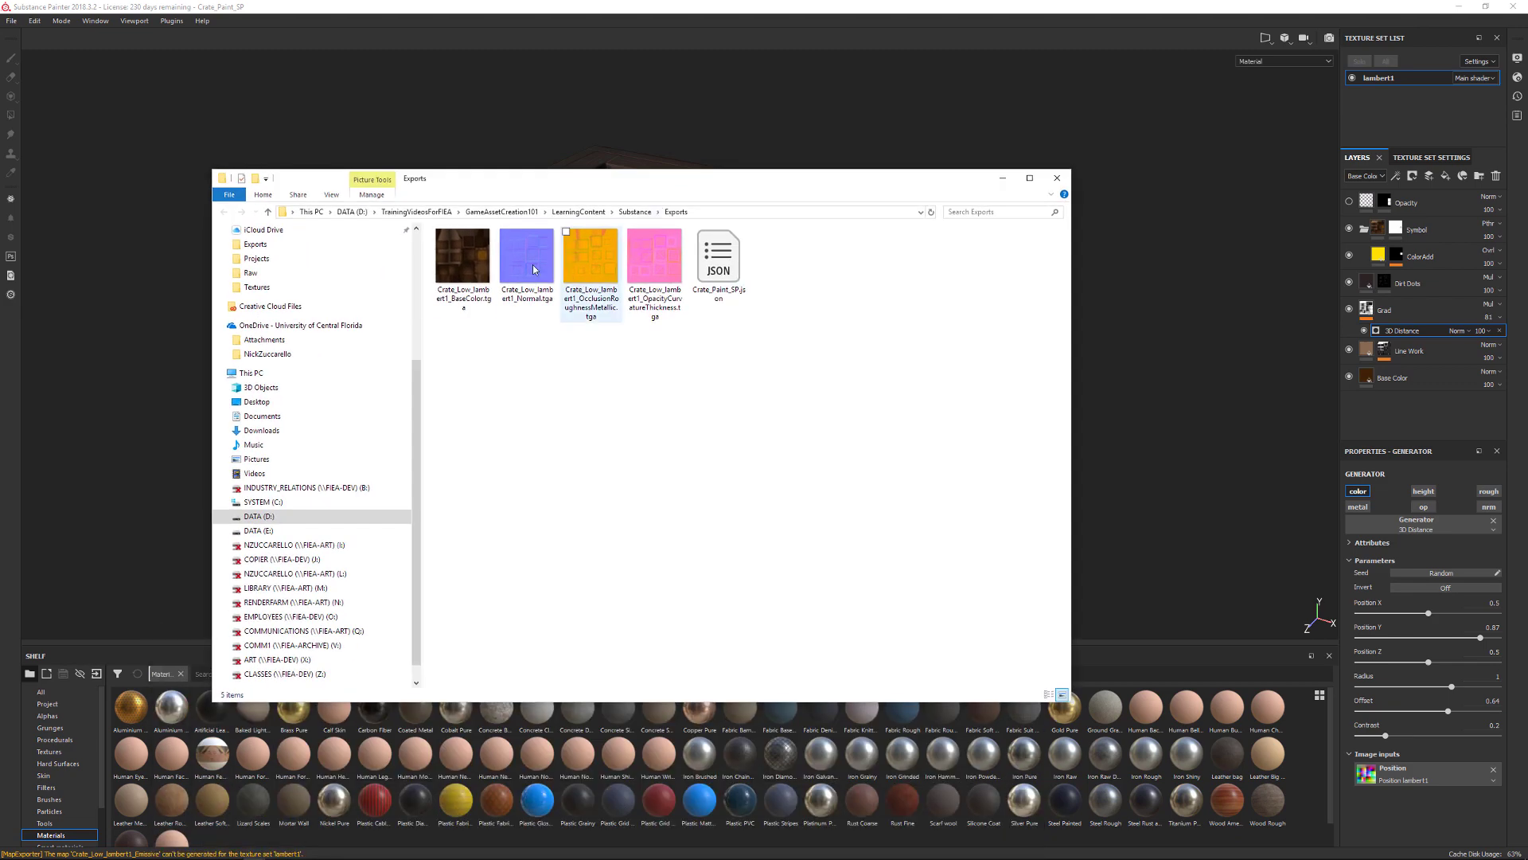
pyautogui.doubleClick(474, 265)
pyautogui.rightClick(472, 264)
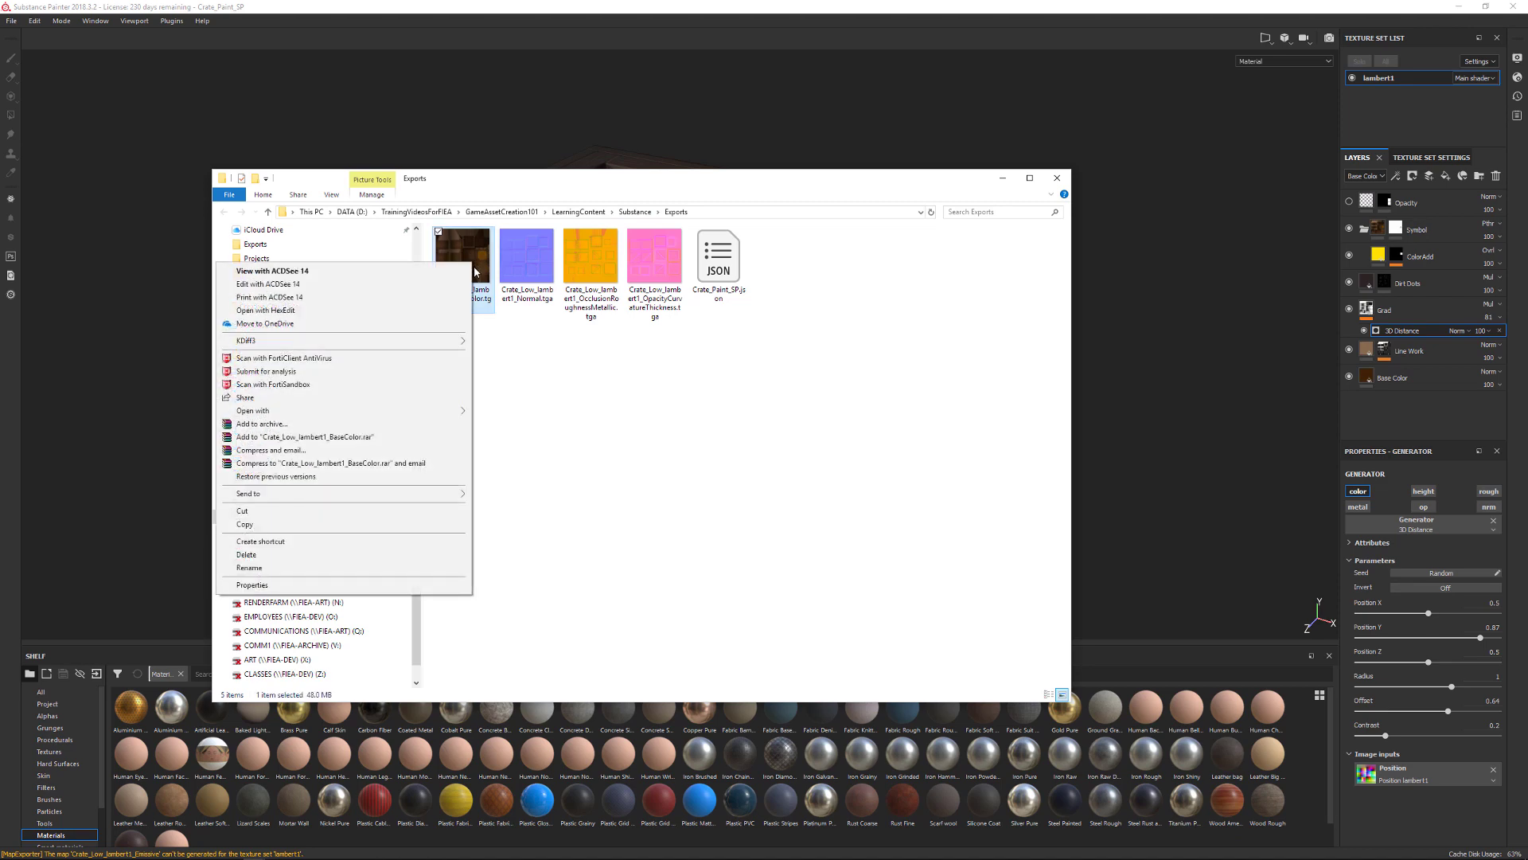
pyautogui.moveTo(465, 416)
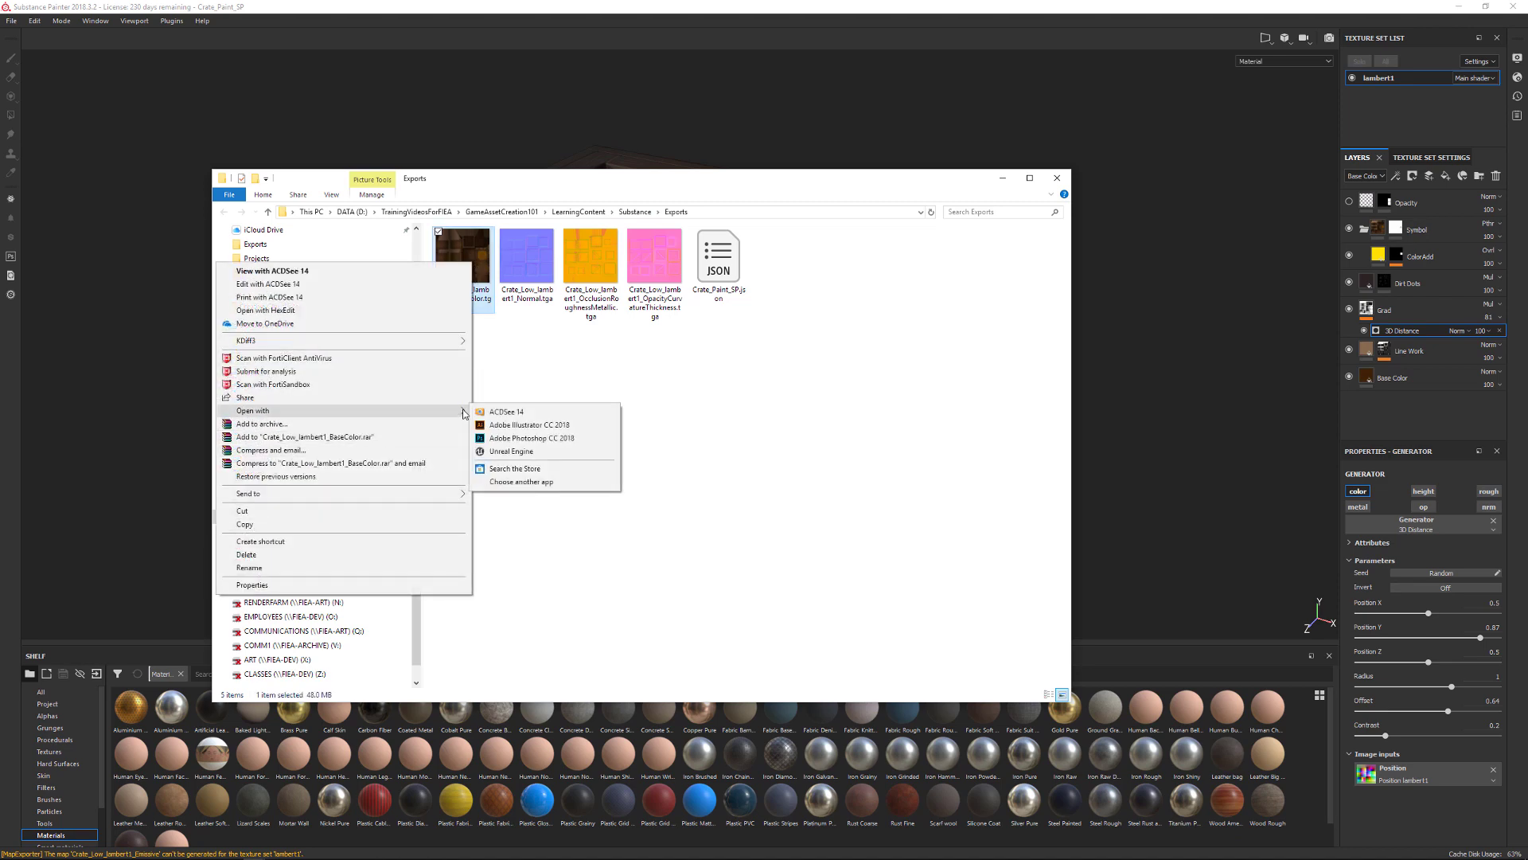
pyautogui.click(572, 438)
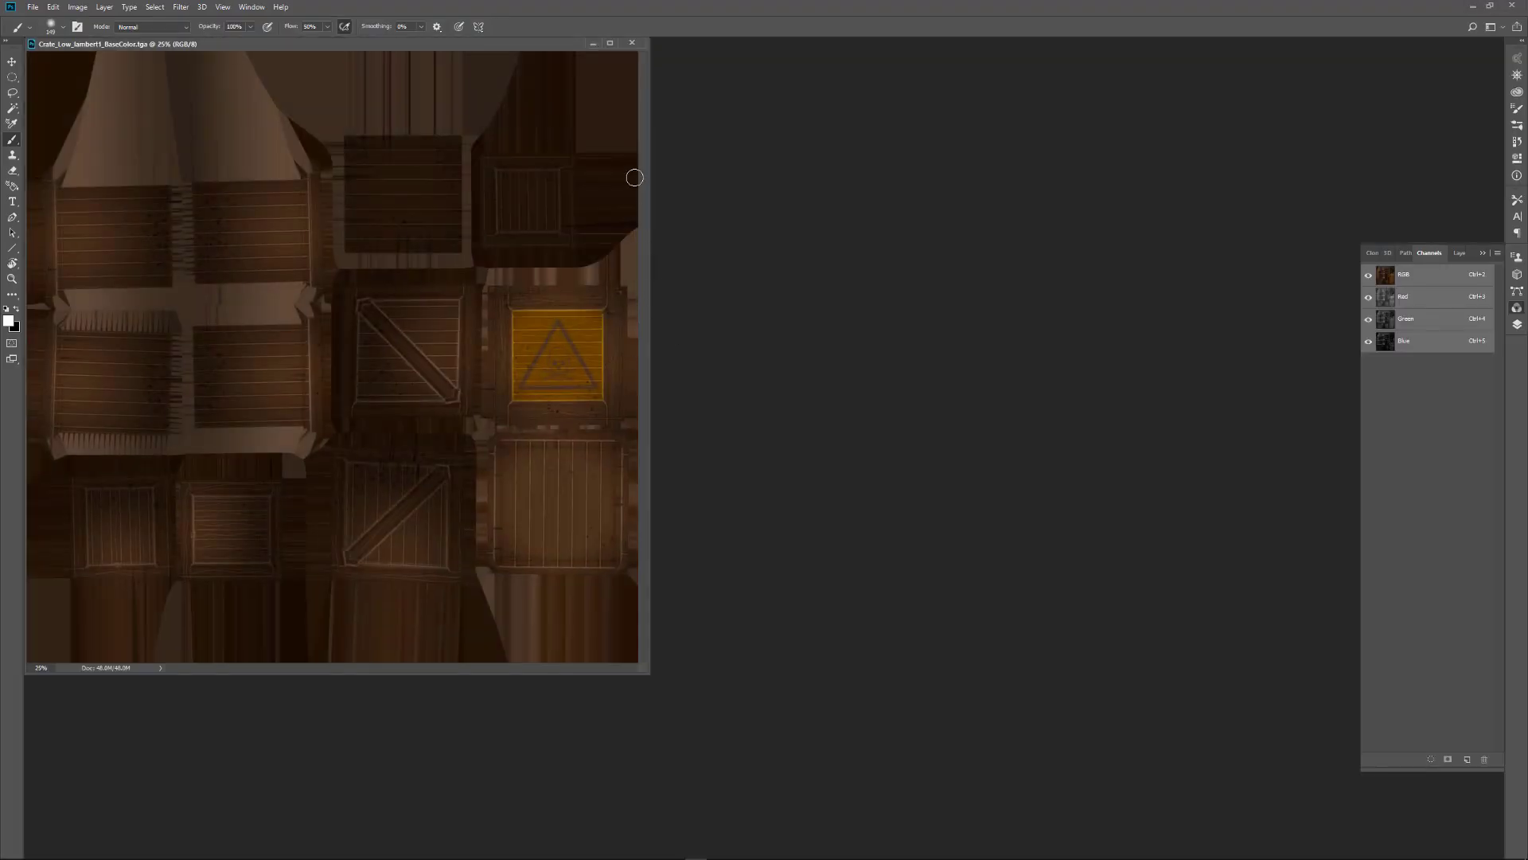
# - Drag the Crate_Low_lambert1_BaseColor.tga window from the corner to the middle of the Photoshop workspace
pyautogui.moveTo(437, 46); pyautogui.dragTo(542, 108)
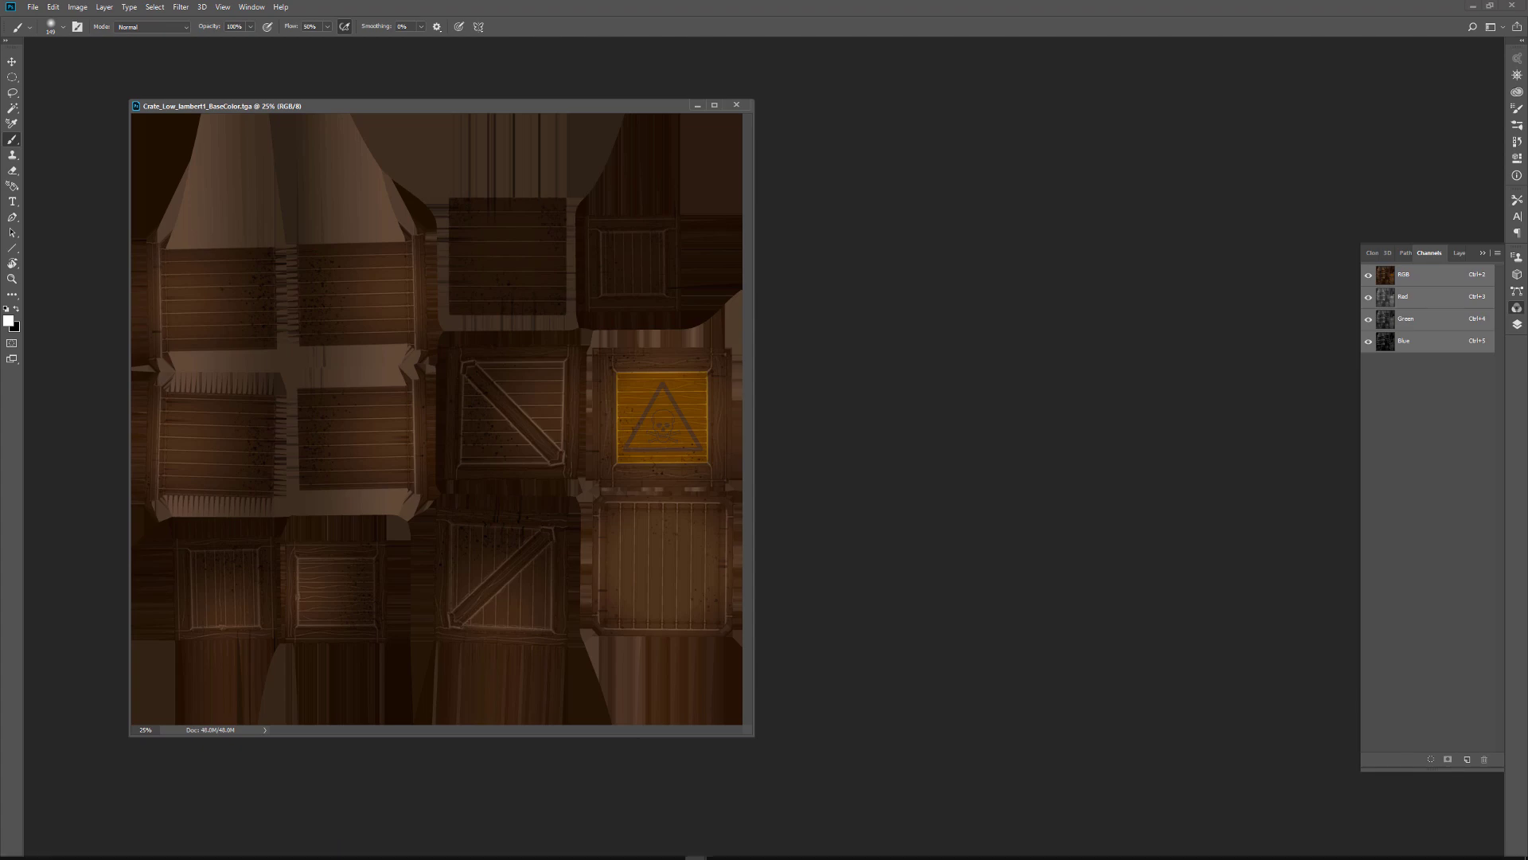
# - Export the crate textures again with Dilation + Default background color padding and 32-pixel dilation
pyautogui.click(358, 846)
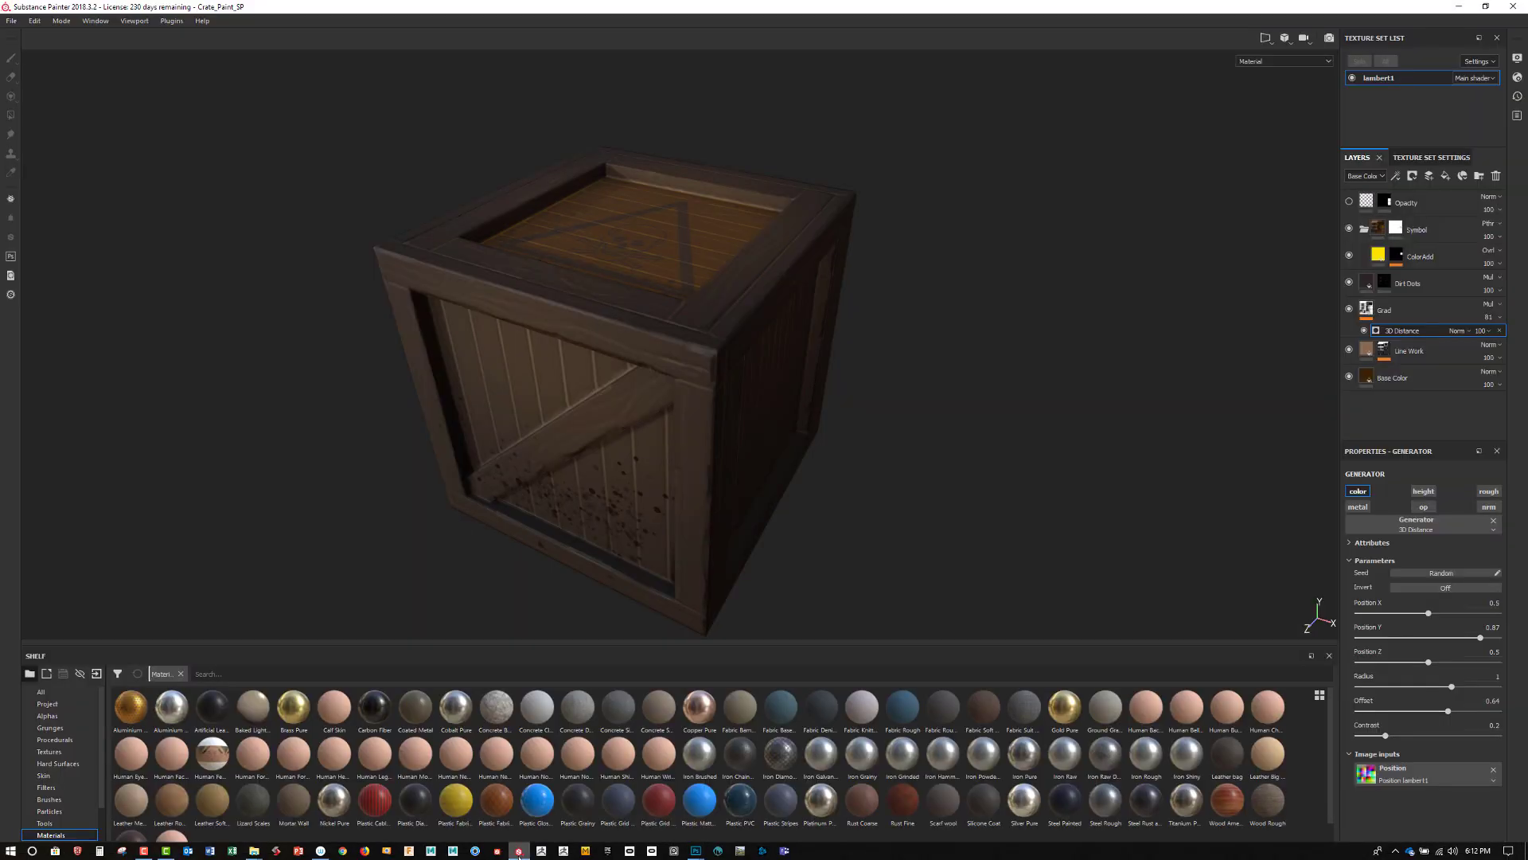
pyautogui.click(12, 21)
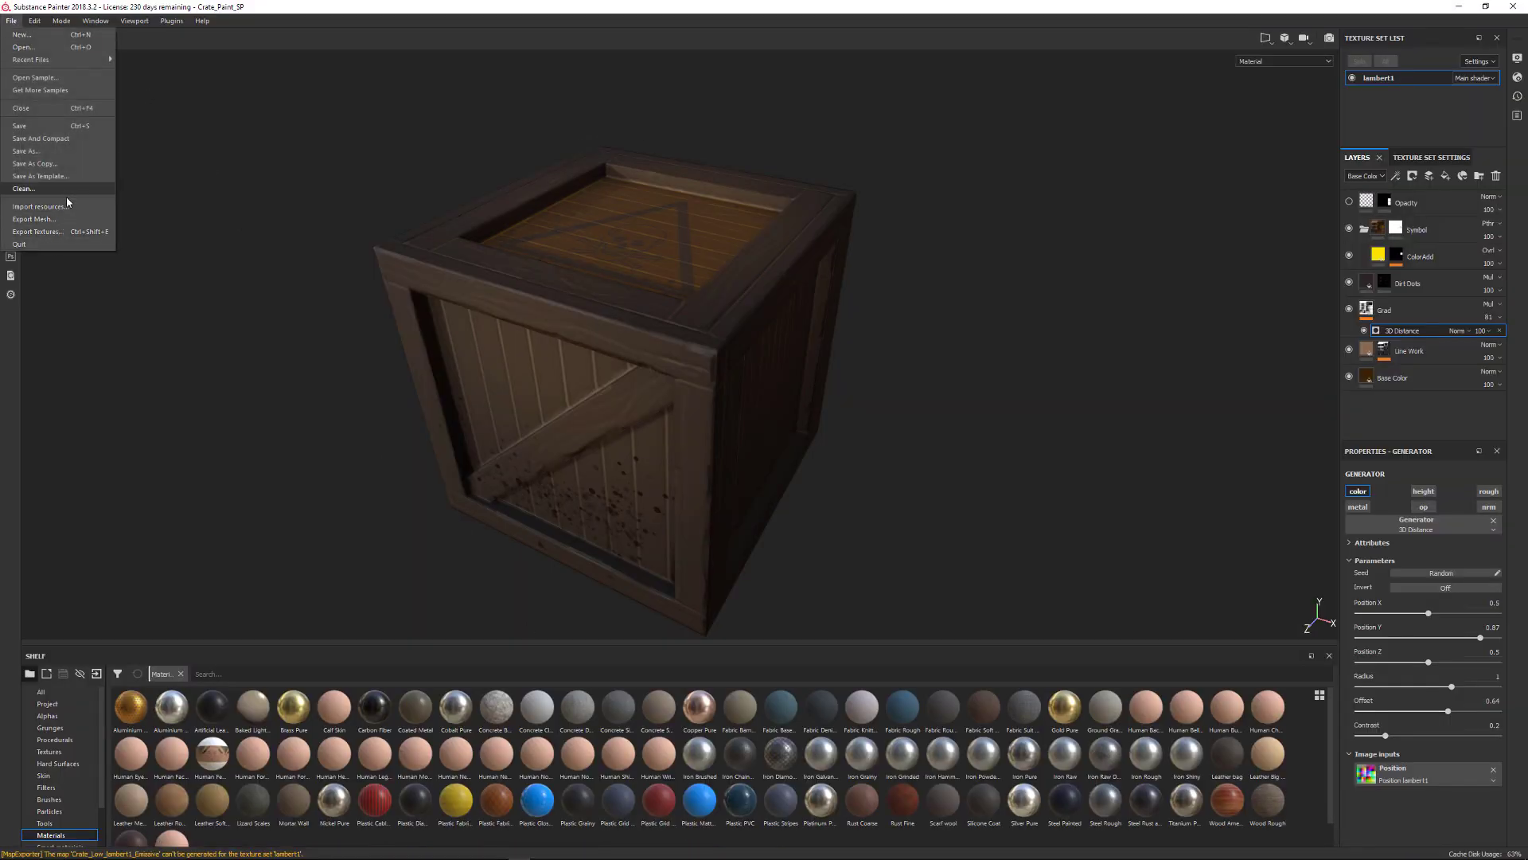
pyautogui.click(47, 232)
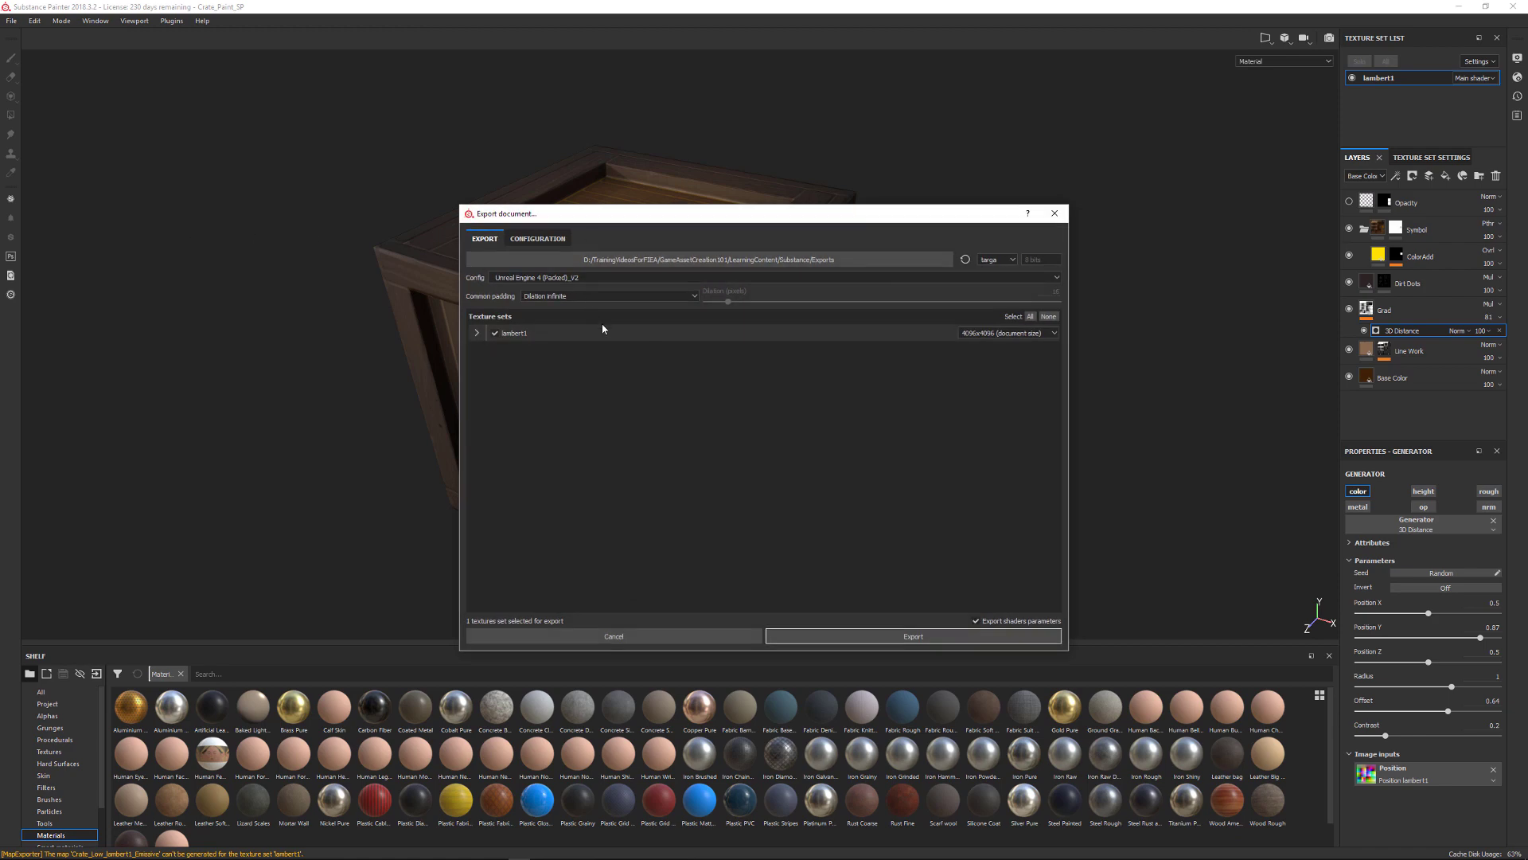
pyautogui.click(691, 297)
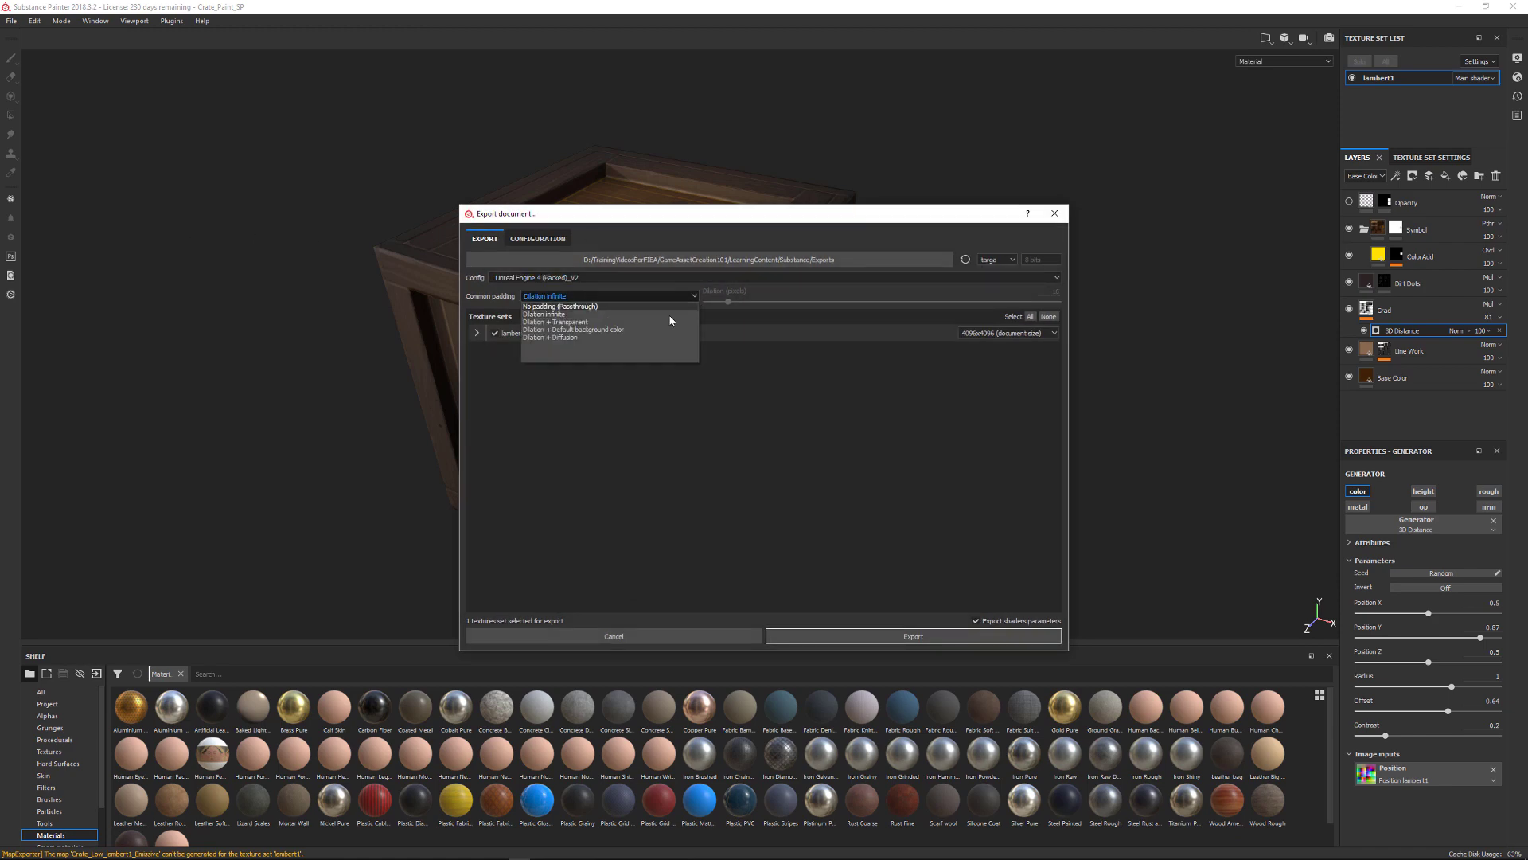
pyautogui.click(624, 330)
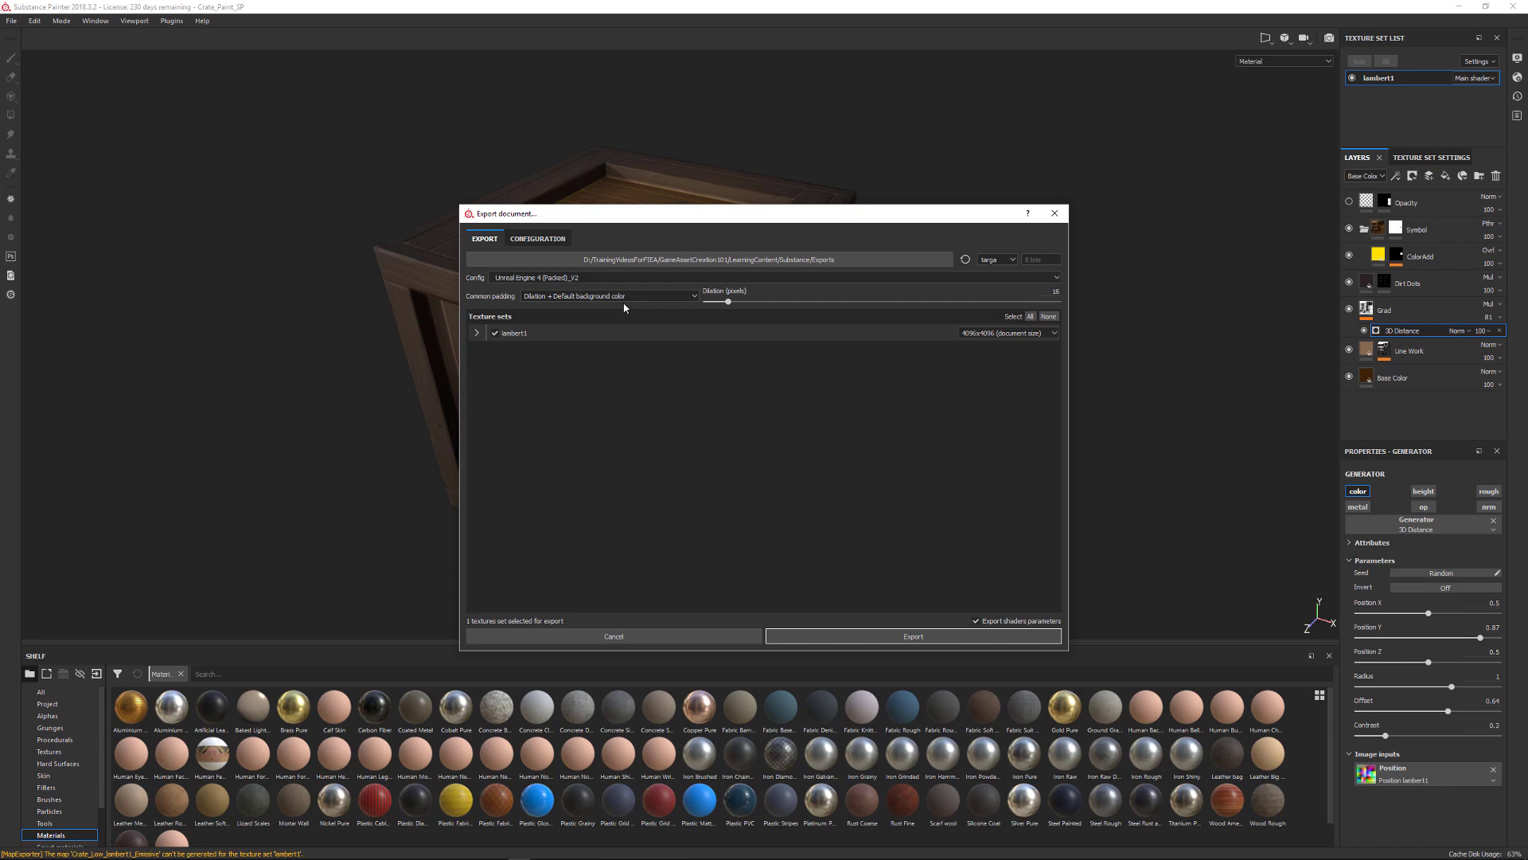
pyautogui.click(1054, 291)
pyautogui.write('32')
pyautogui.press('Return')
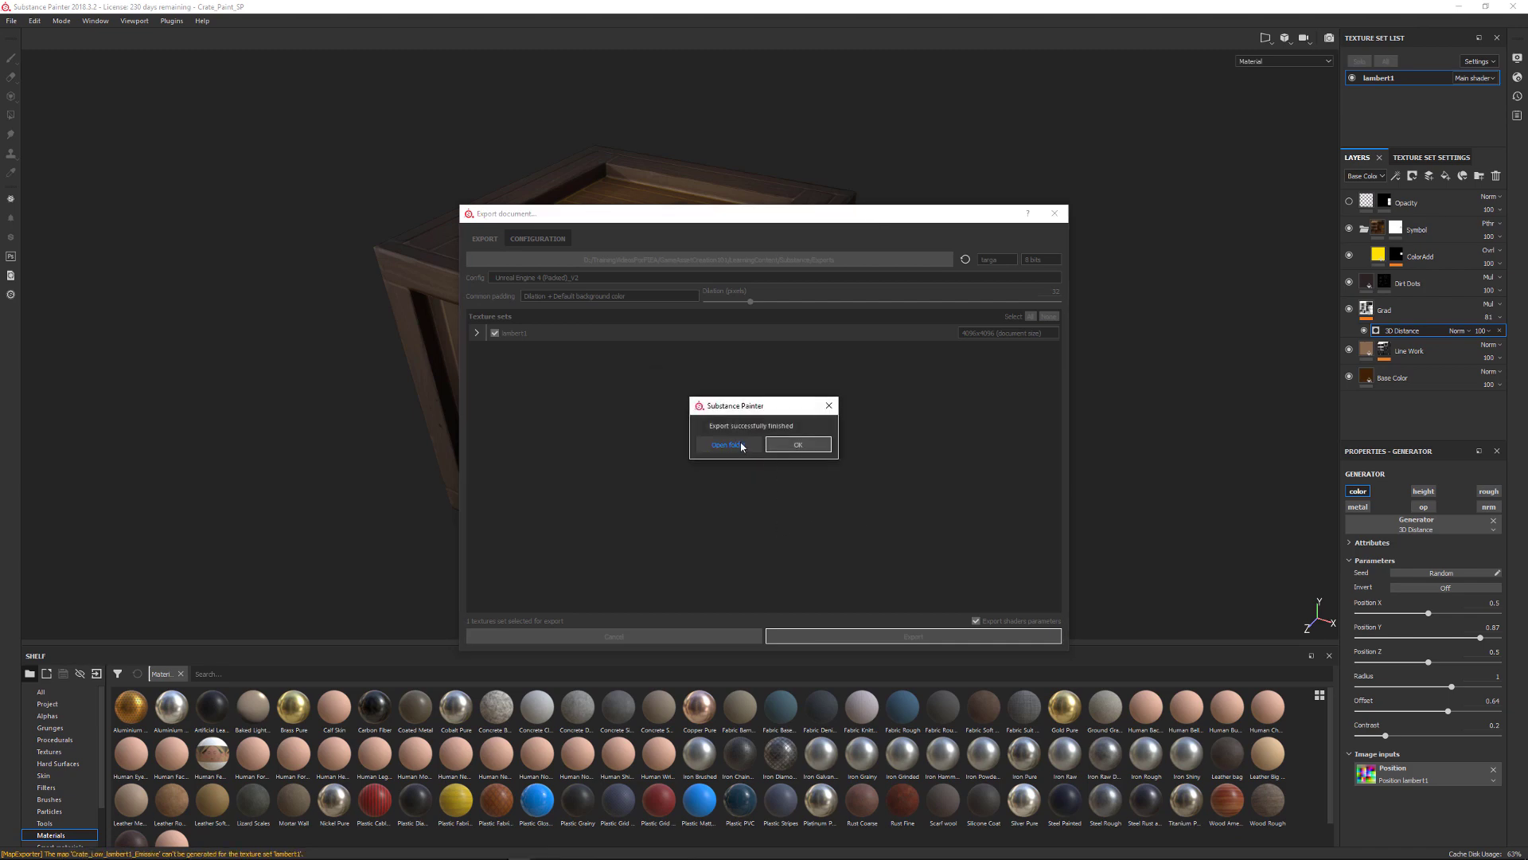
# - Open the re-exported BaseColor texture in Photoshop CC 2018 and update it from disk
pyautogui.click(726, 444)
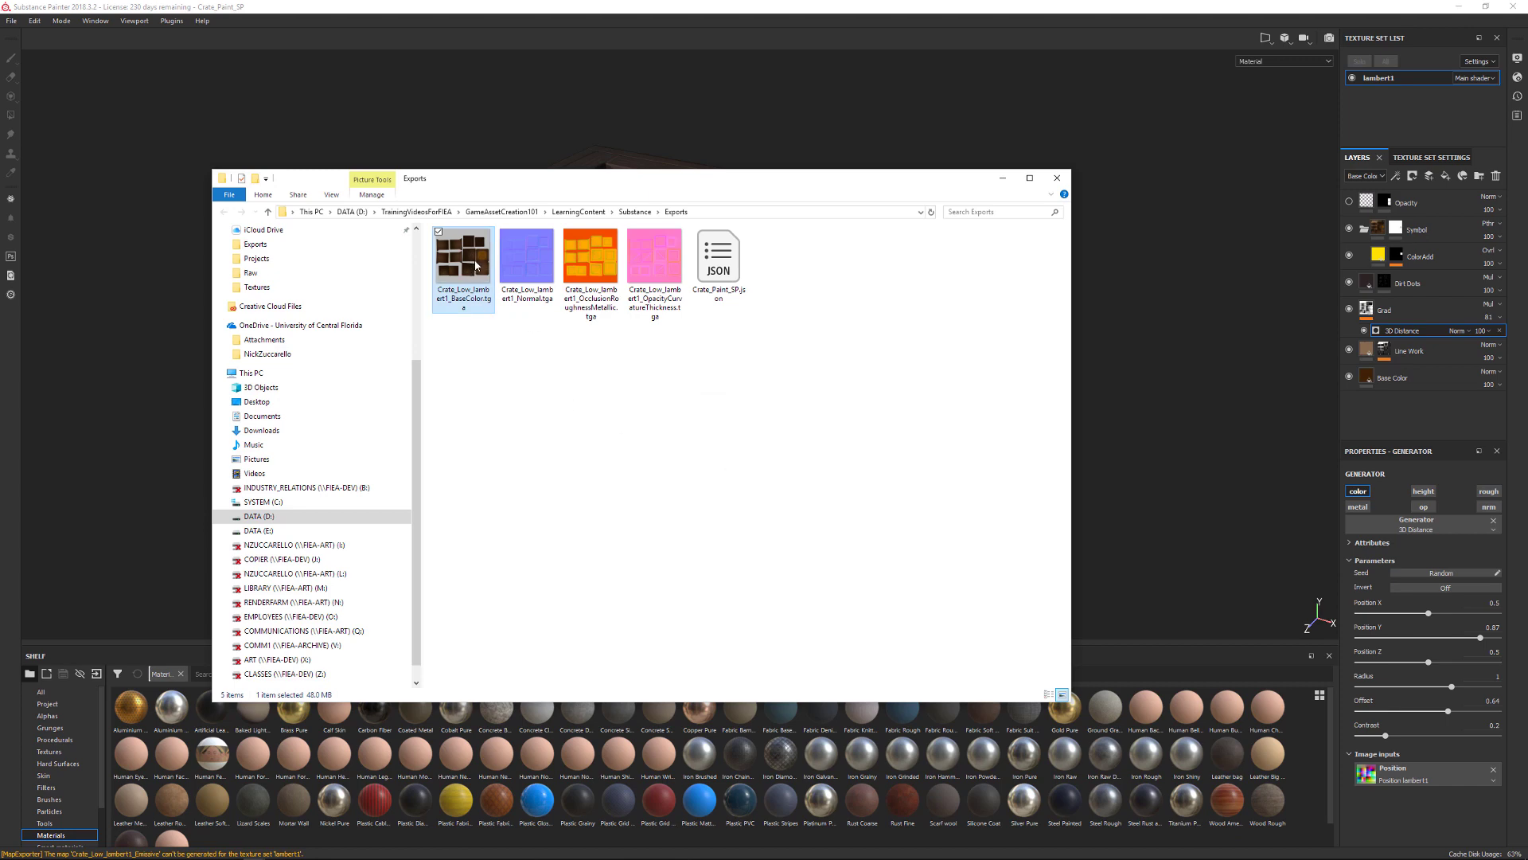
pyautogui.rightClick(475, 267)
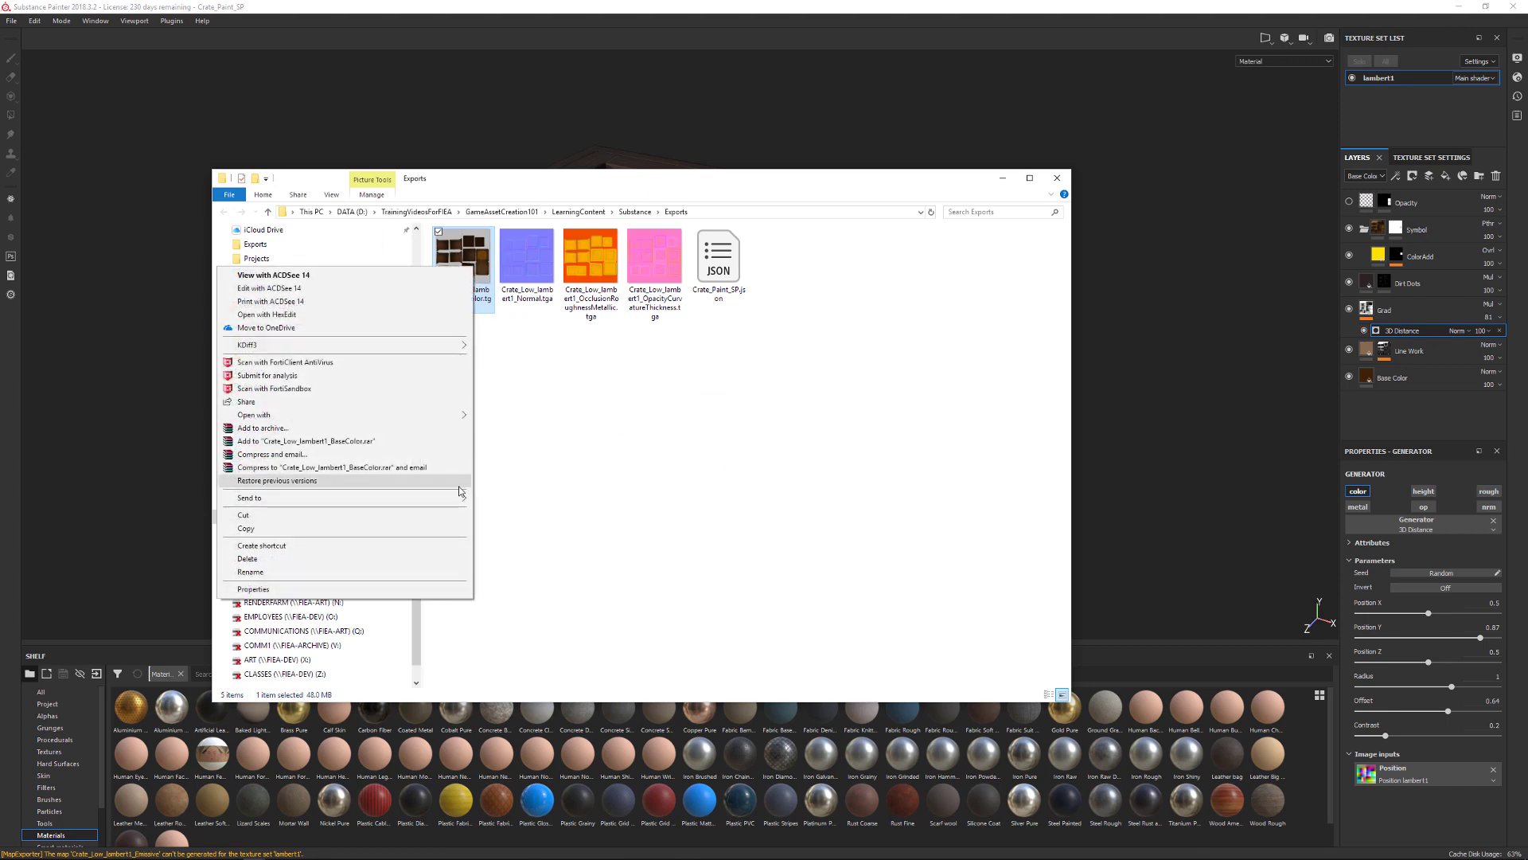
pyautogui.moveTo(446, 415)
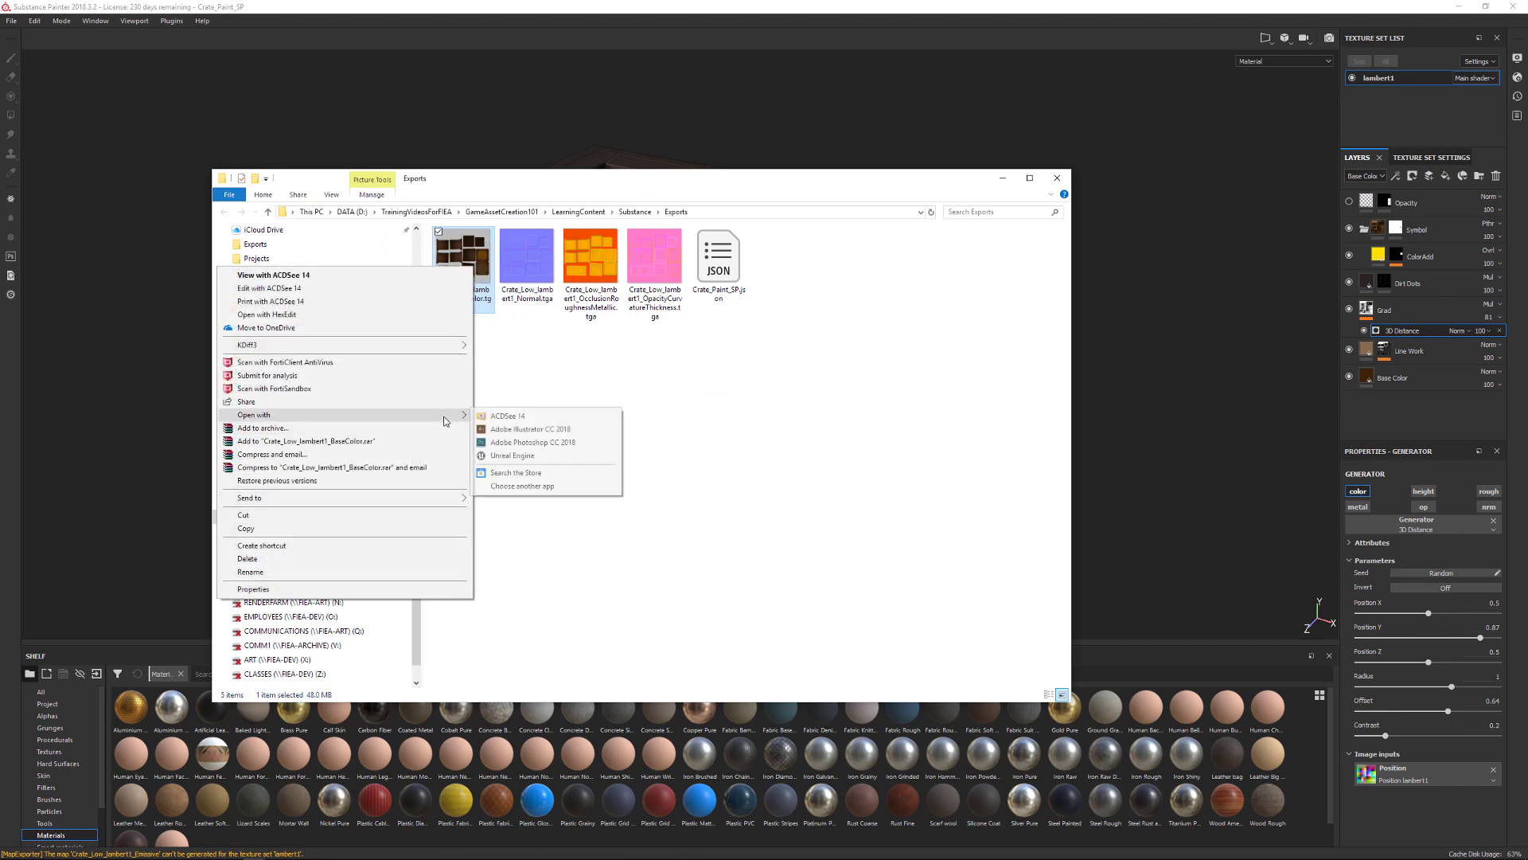
pyautogui.click(532, 442)
pyautogui.click(794, 322)
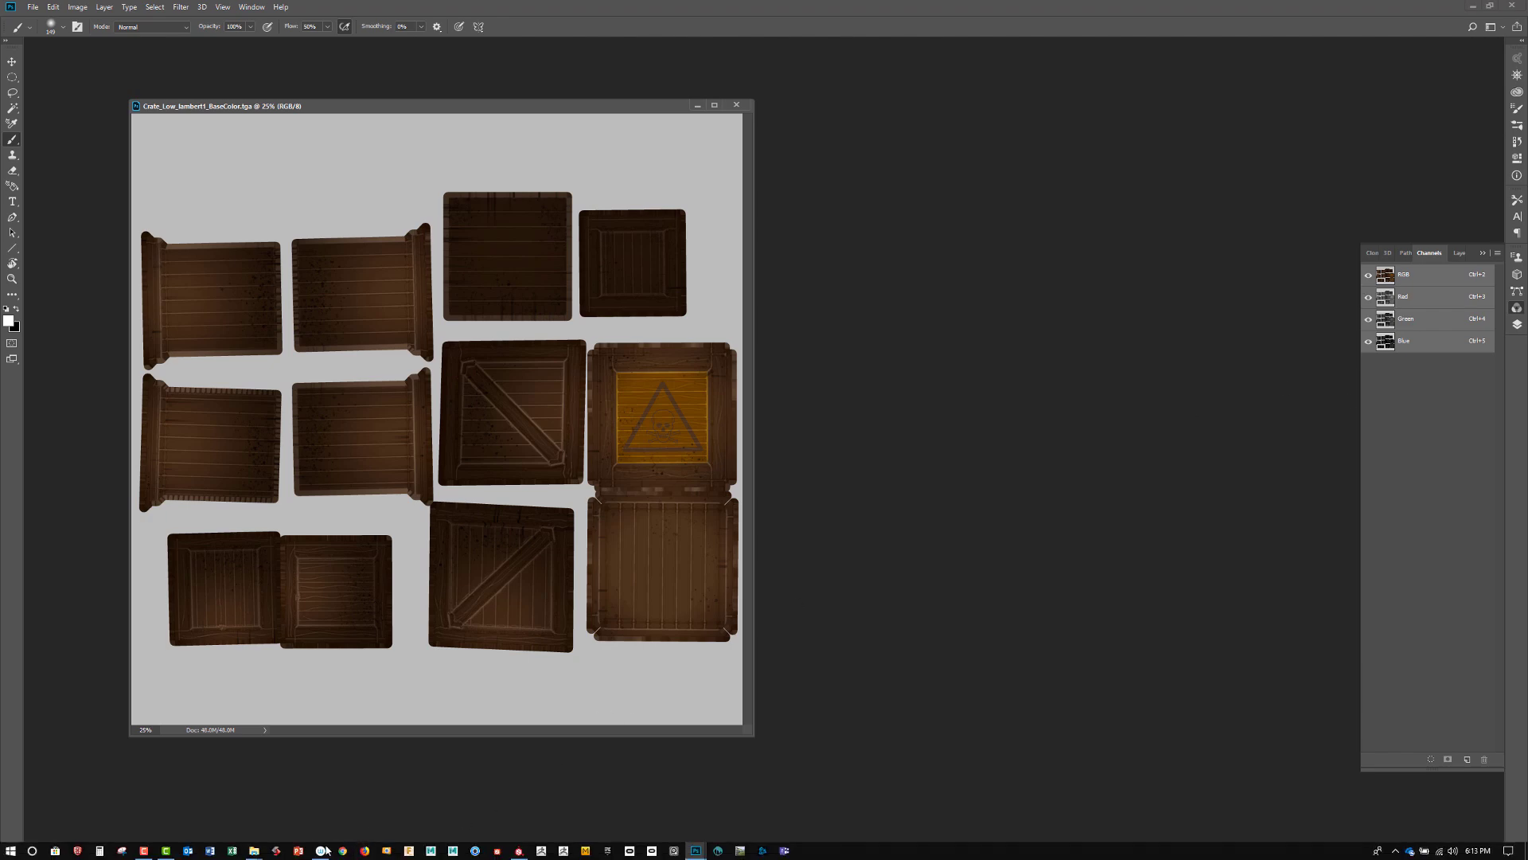
# - Open Crate_Low_lambert1_Normal.tga in Photoshop, centre its window and show its Layers panel
pyautogui.moveTo(254, 850)
pyautogui.click(302, 798)
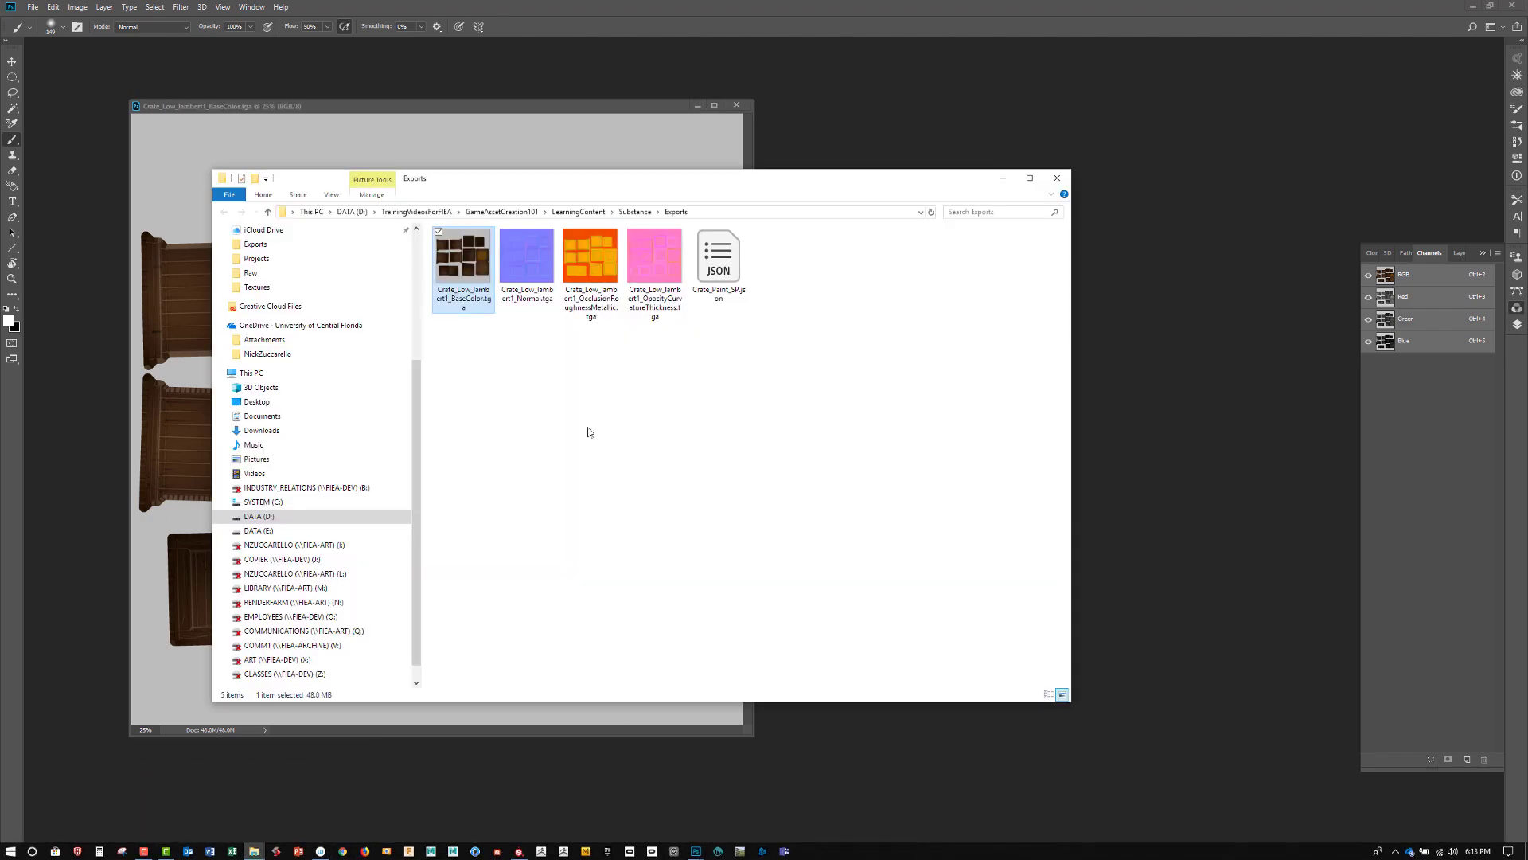
pyautogui.moveTo(523, 258); pyautogui.dragTo(527, 270, button='right')
pyautogui.click(528, 270)
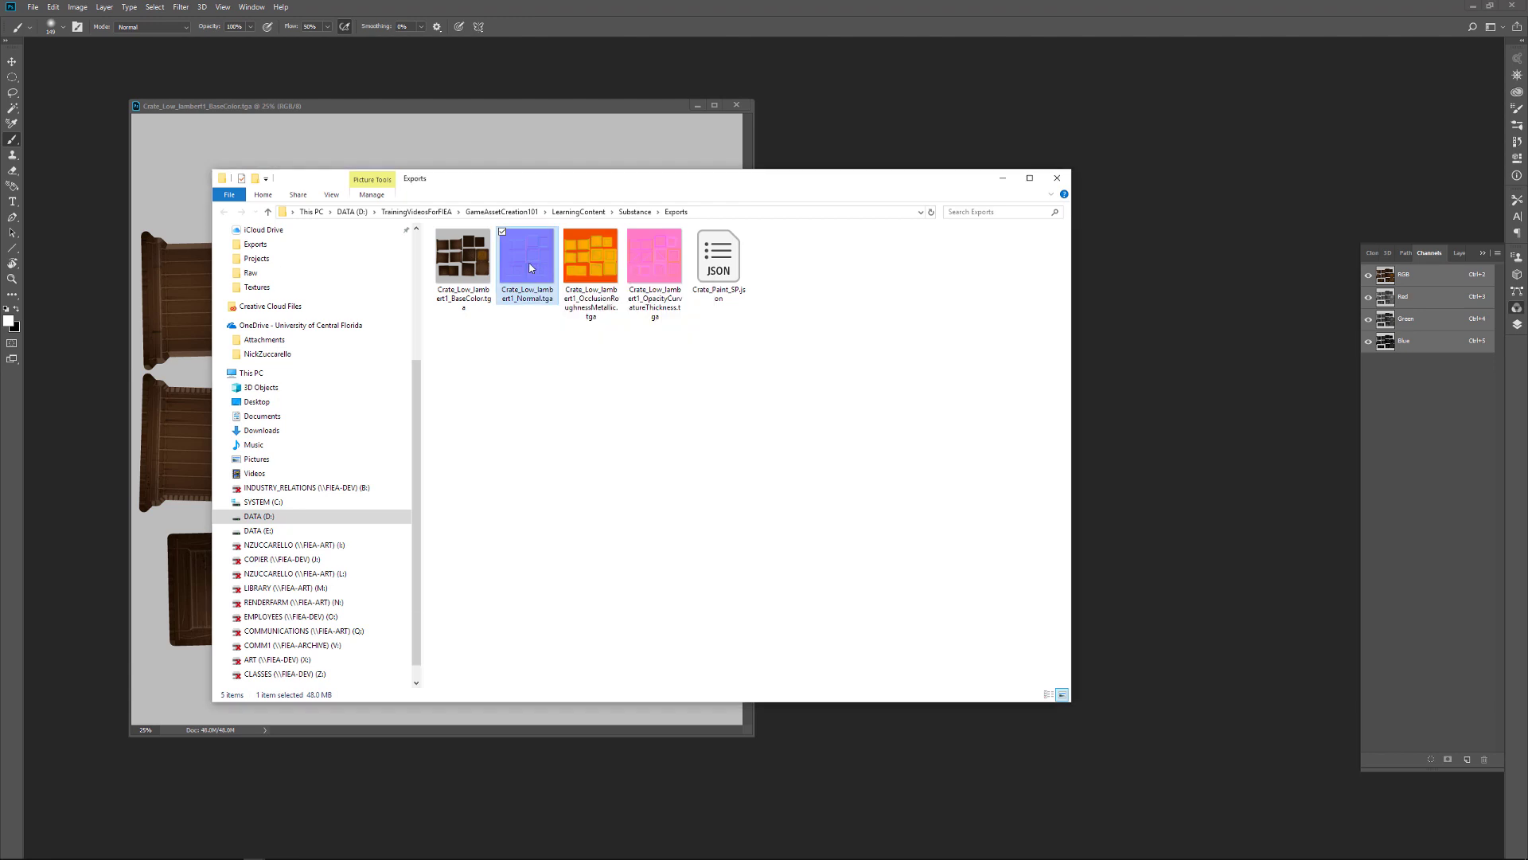
pyautogui.rightClick(527, 269)
pyautogui.moveTo(450, 416)
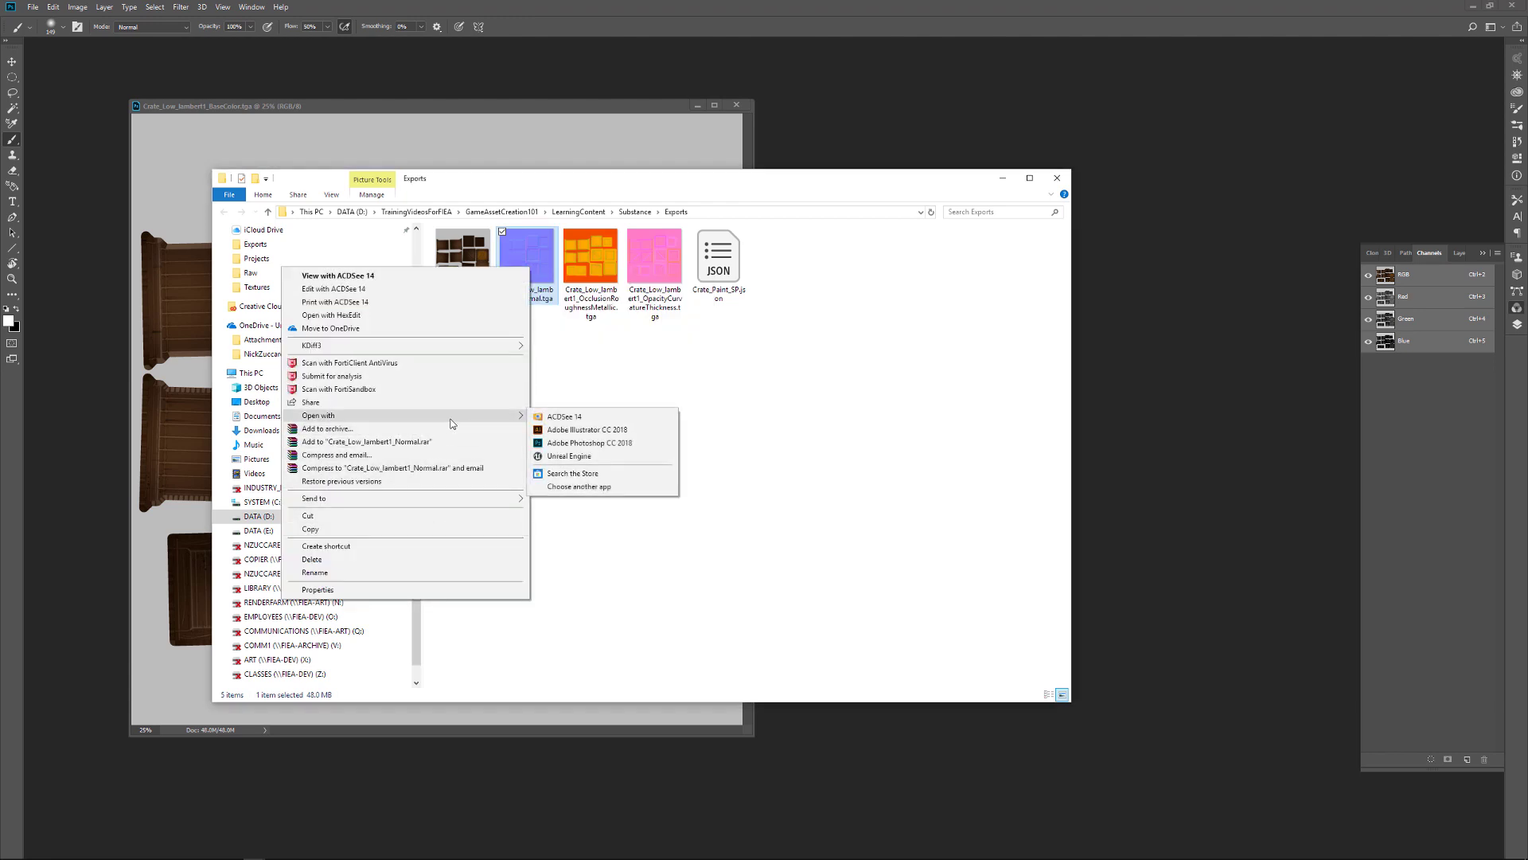
pyautogui.click(599, 443)
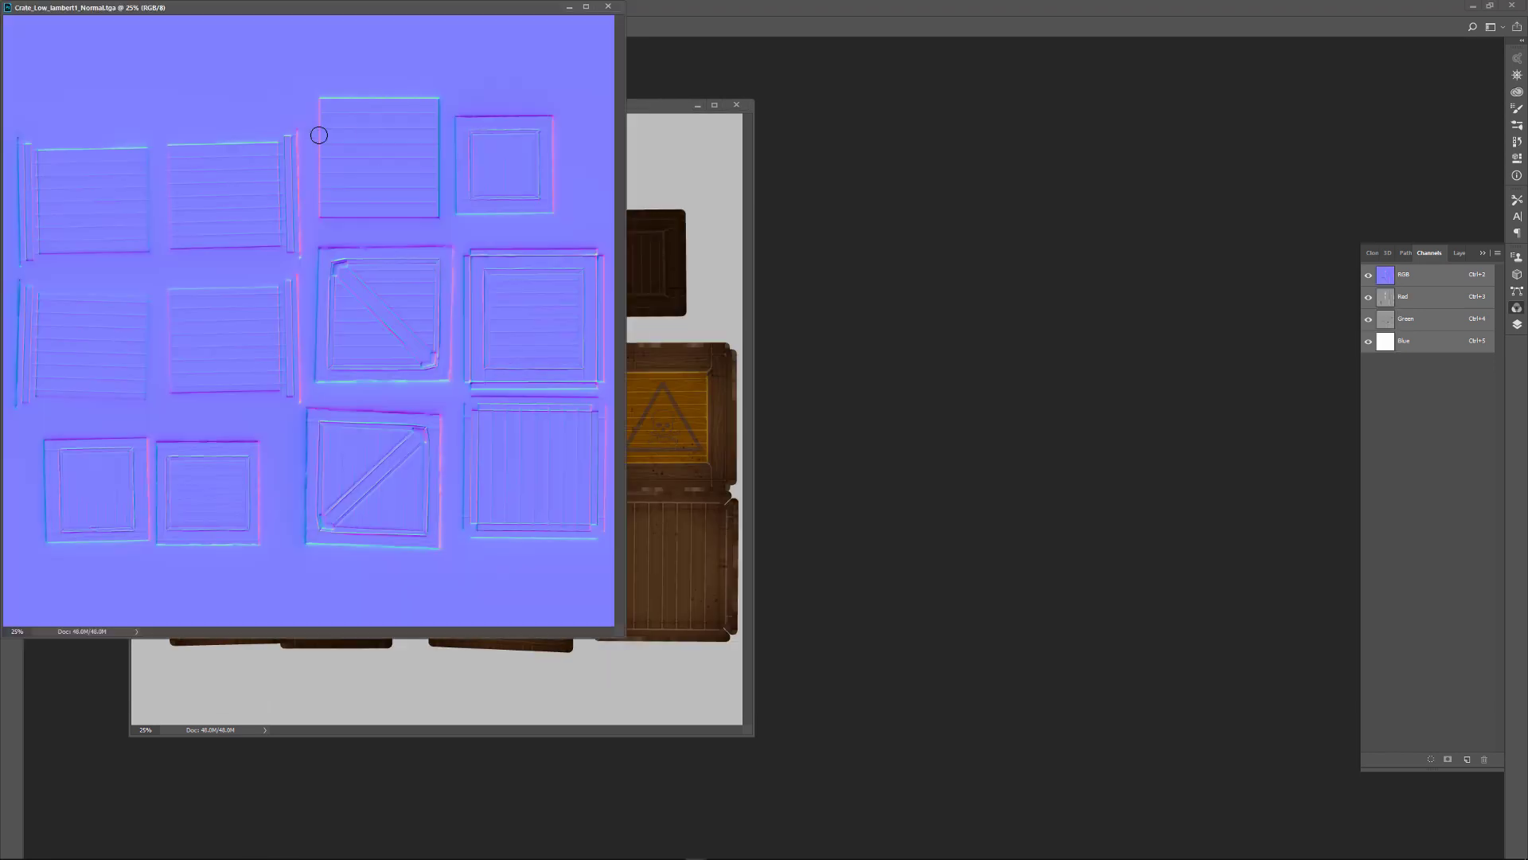
pyautogui.moveTo(323, 11); pyautogui.dragTo(687, 145)
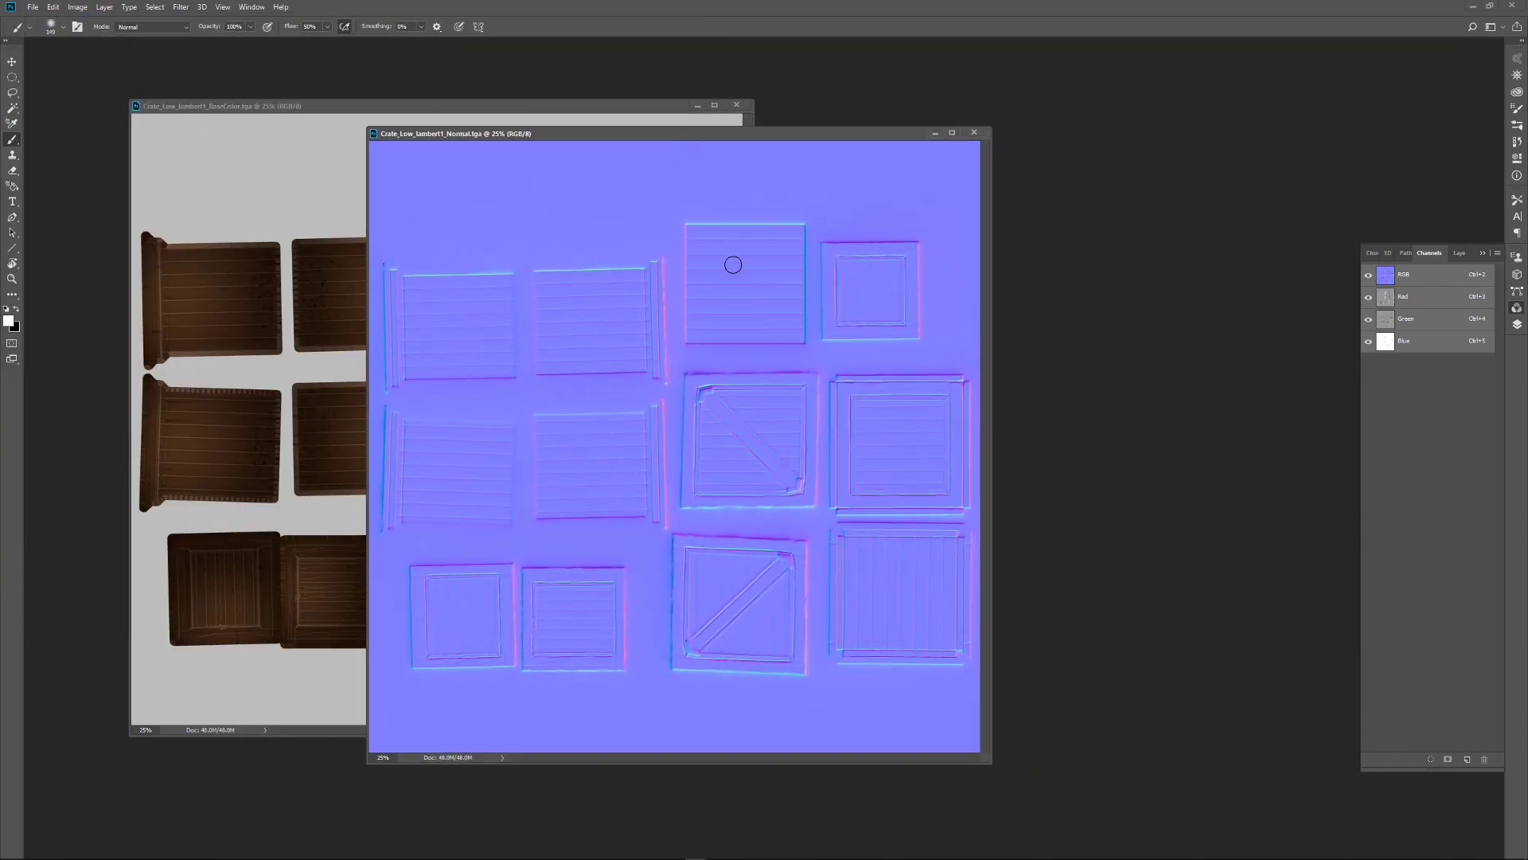
pyautogui.click(1459, 253)
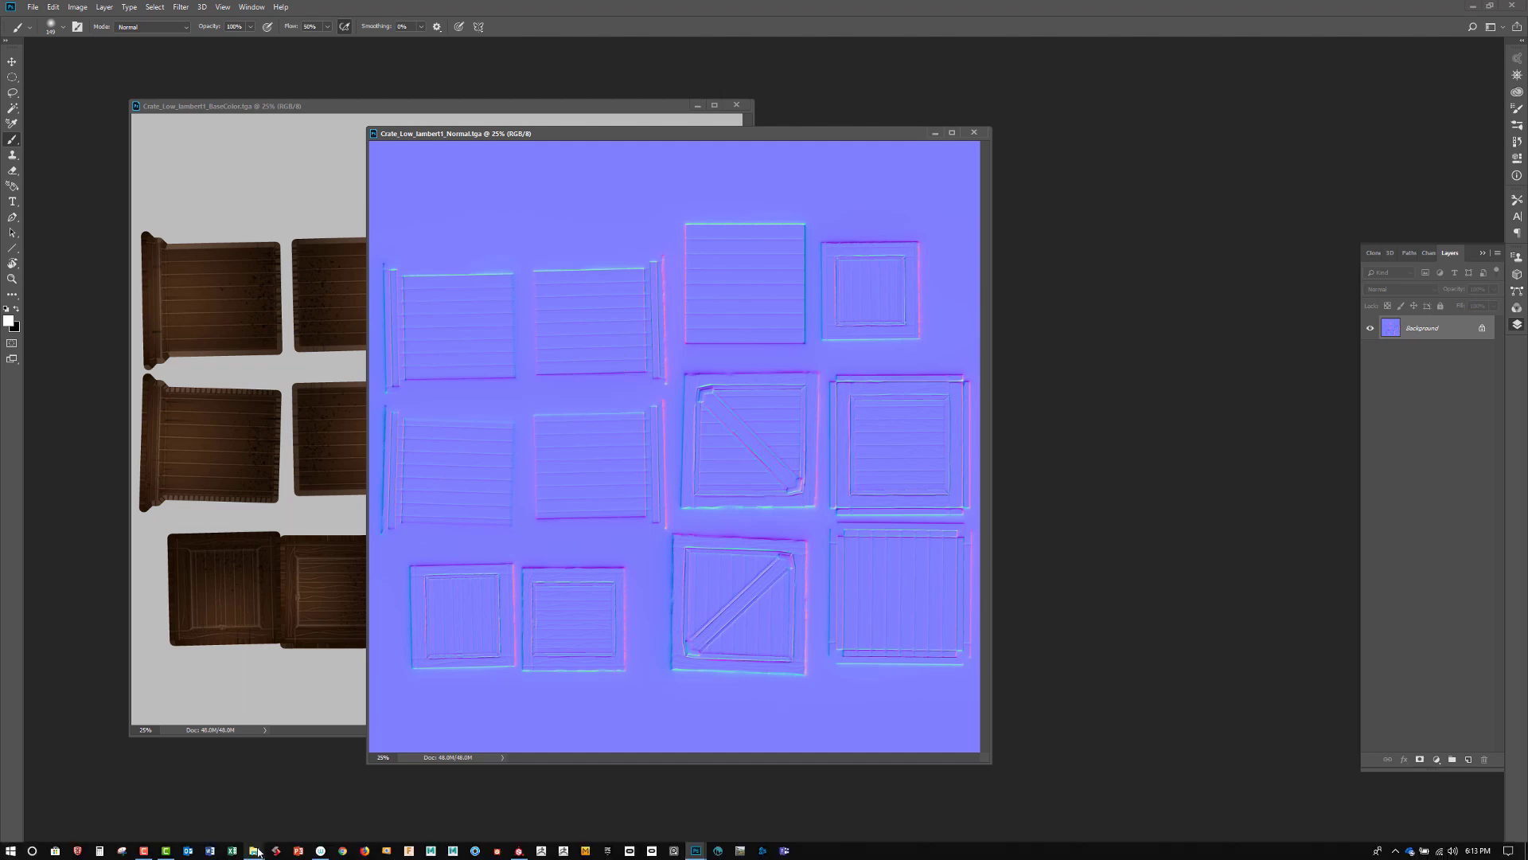
# - Open Crate_Low_lambert1_OcclusionRoughnessMetallic.tga in Photoshop and shift its window to the right
pyautogui.click(195, 802)
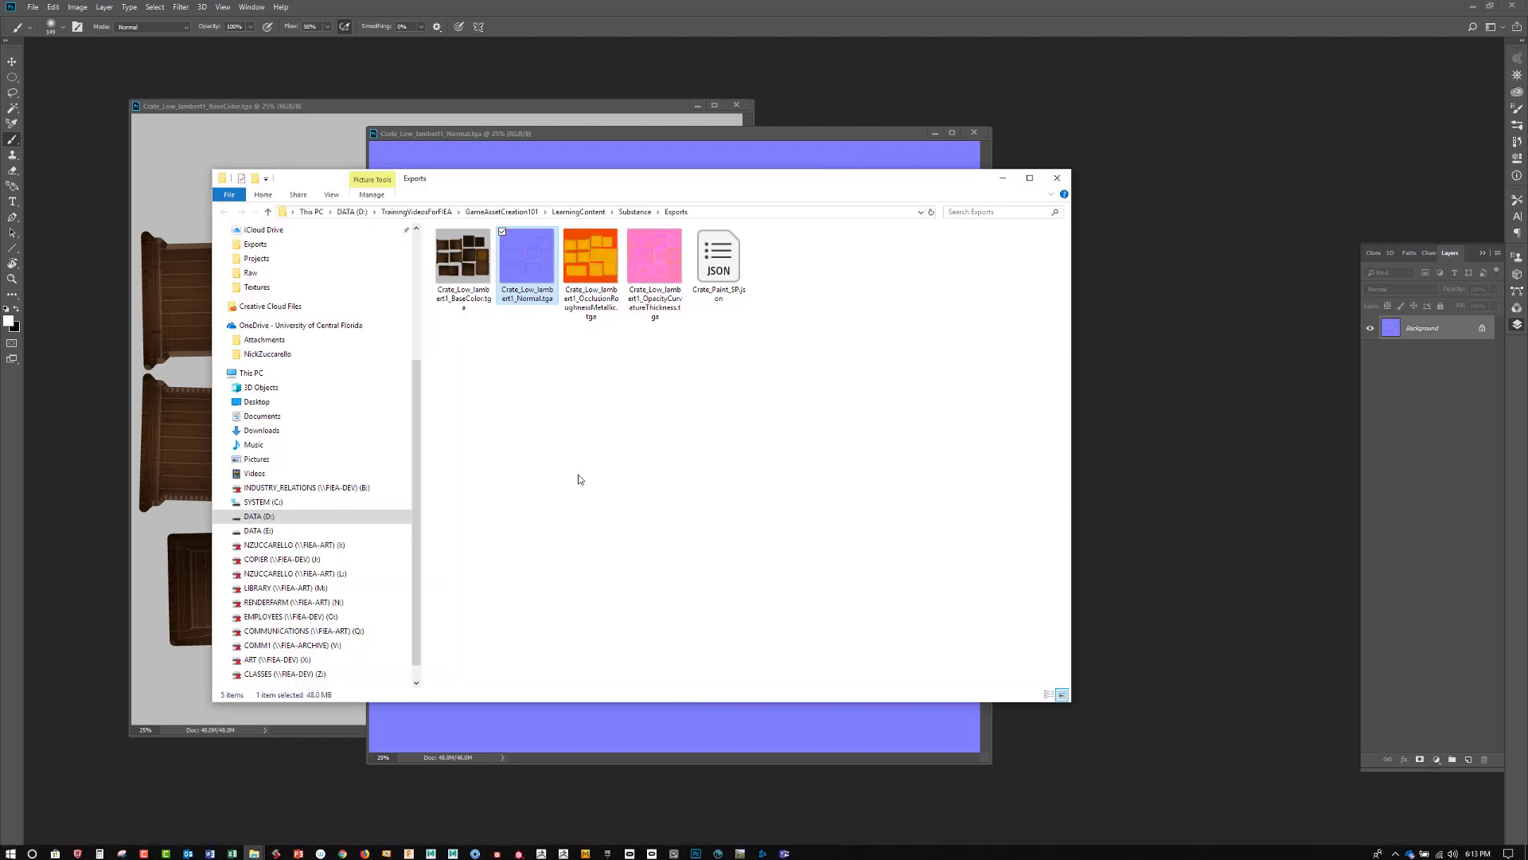
pyautogui.rightClick(604, 258)
pyautogui.moveTo(527, 405)
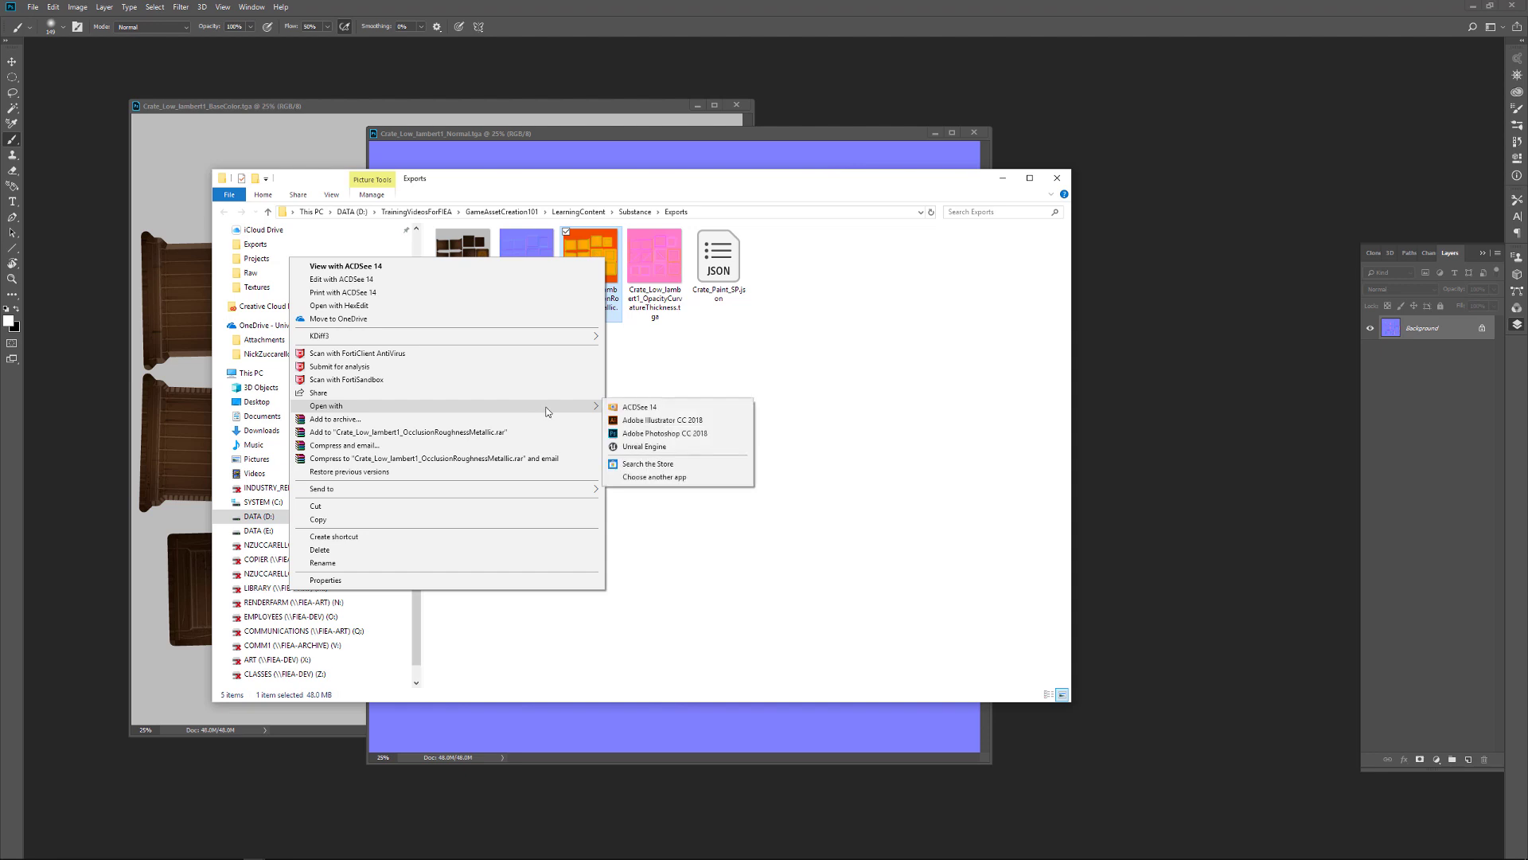
pyautogui.click(673, 433)
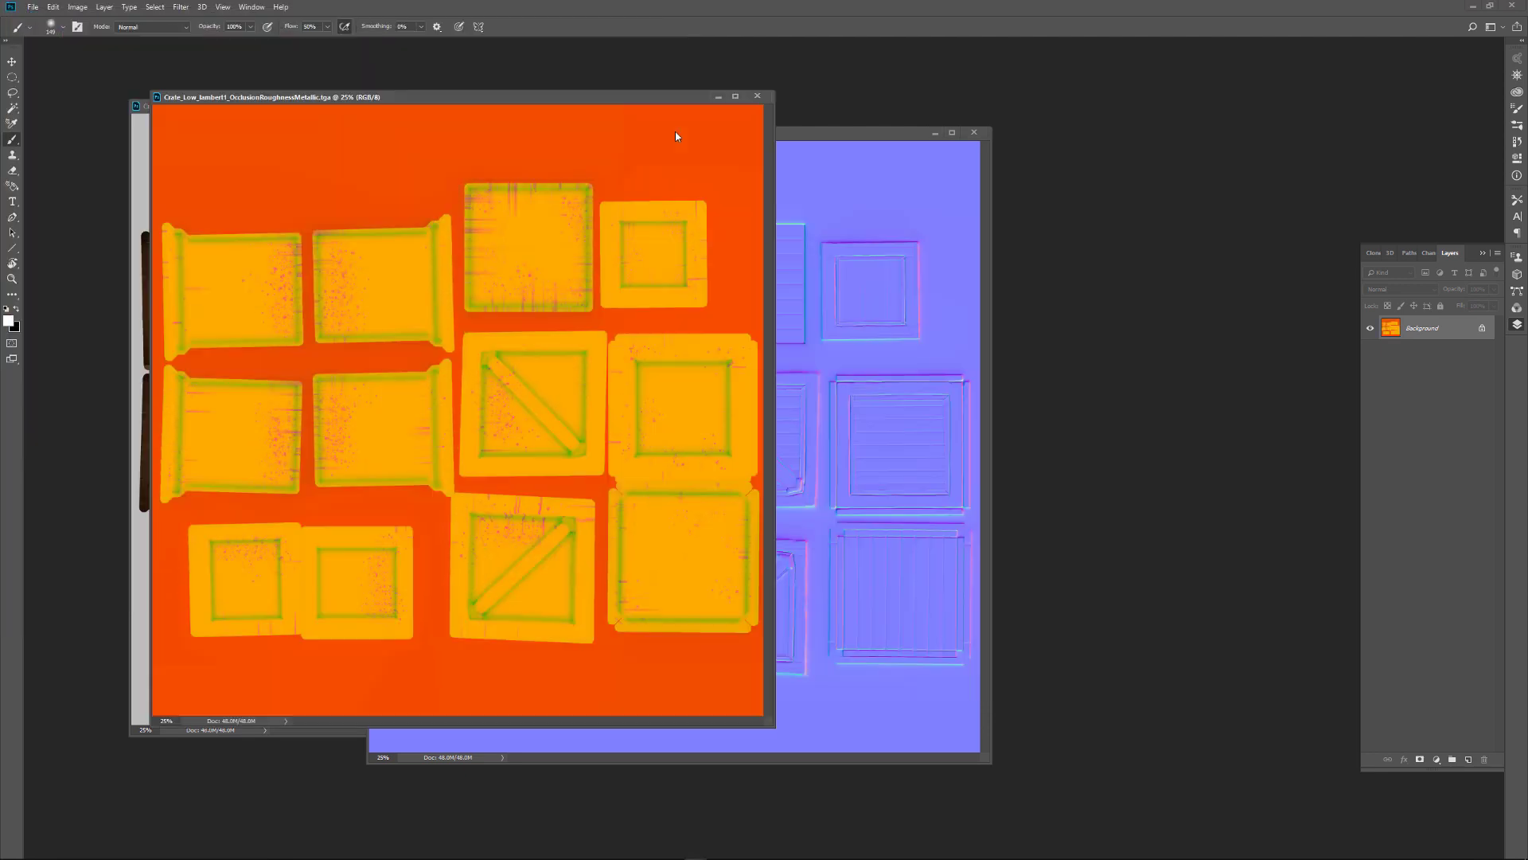
pyautogui.moveTo(602, 101); pyautogui.dragTo(703, 111)
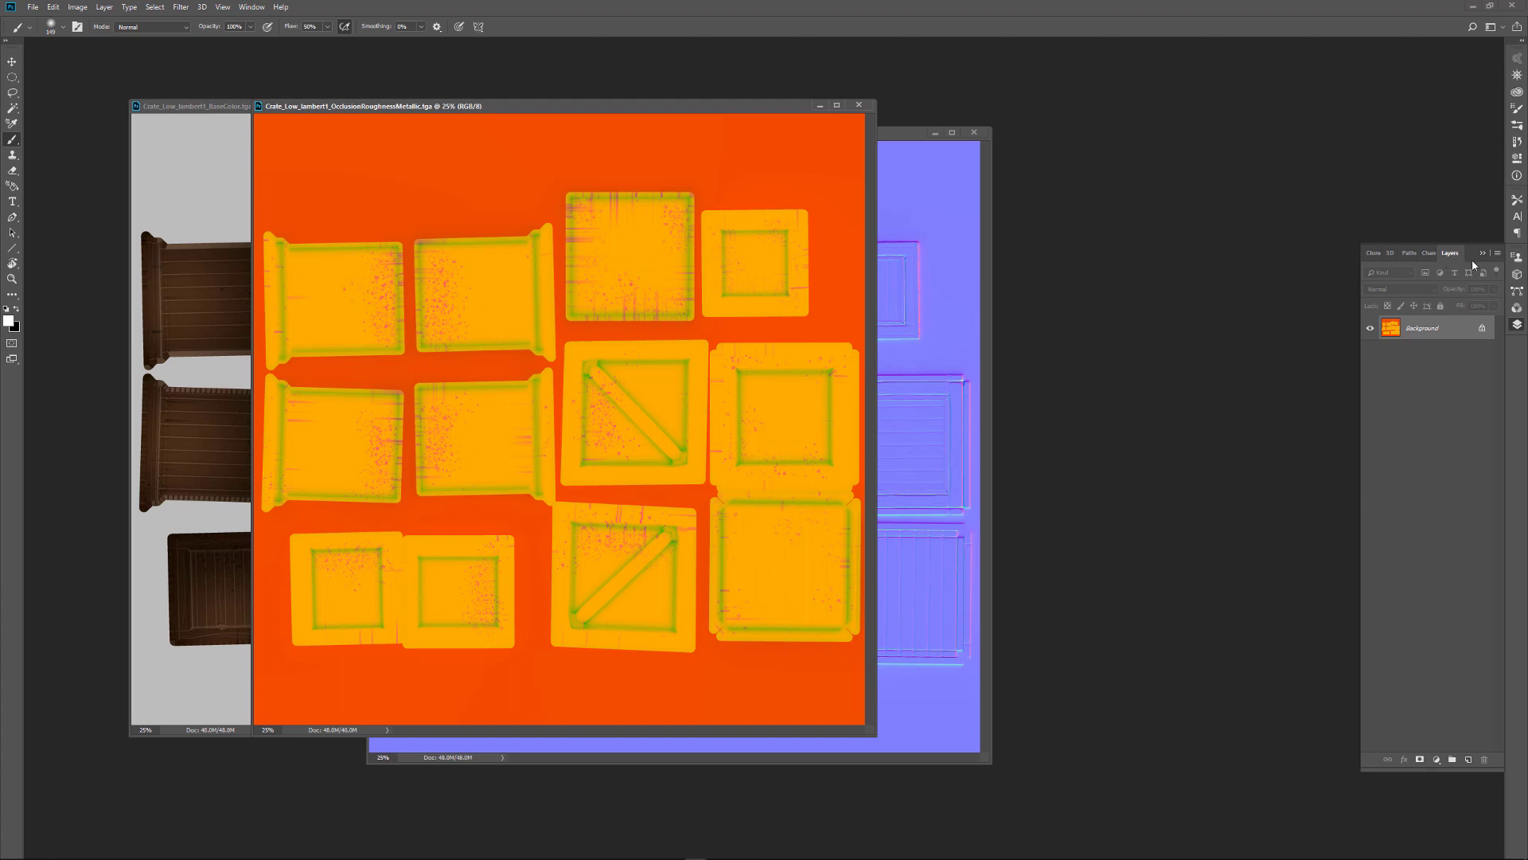
# - In the Channels panel, compare the Red and Green channels, ending with Red alone
pyautogui.click(1427, 252)
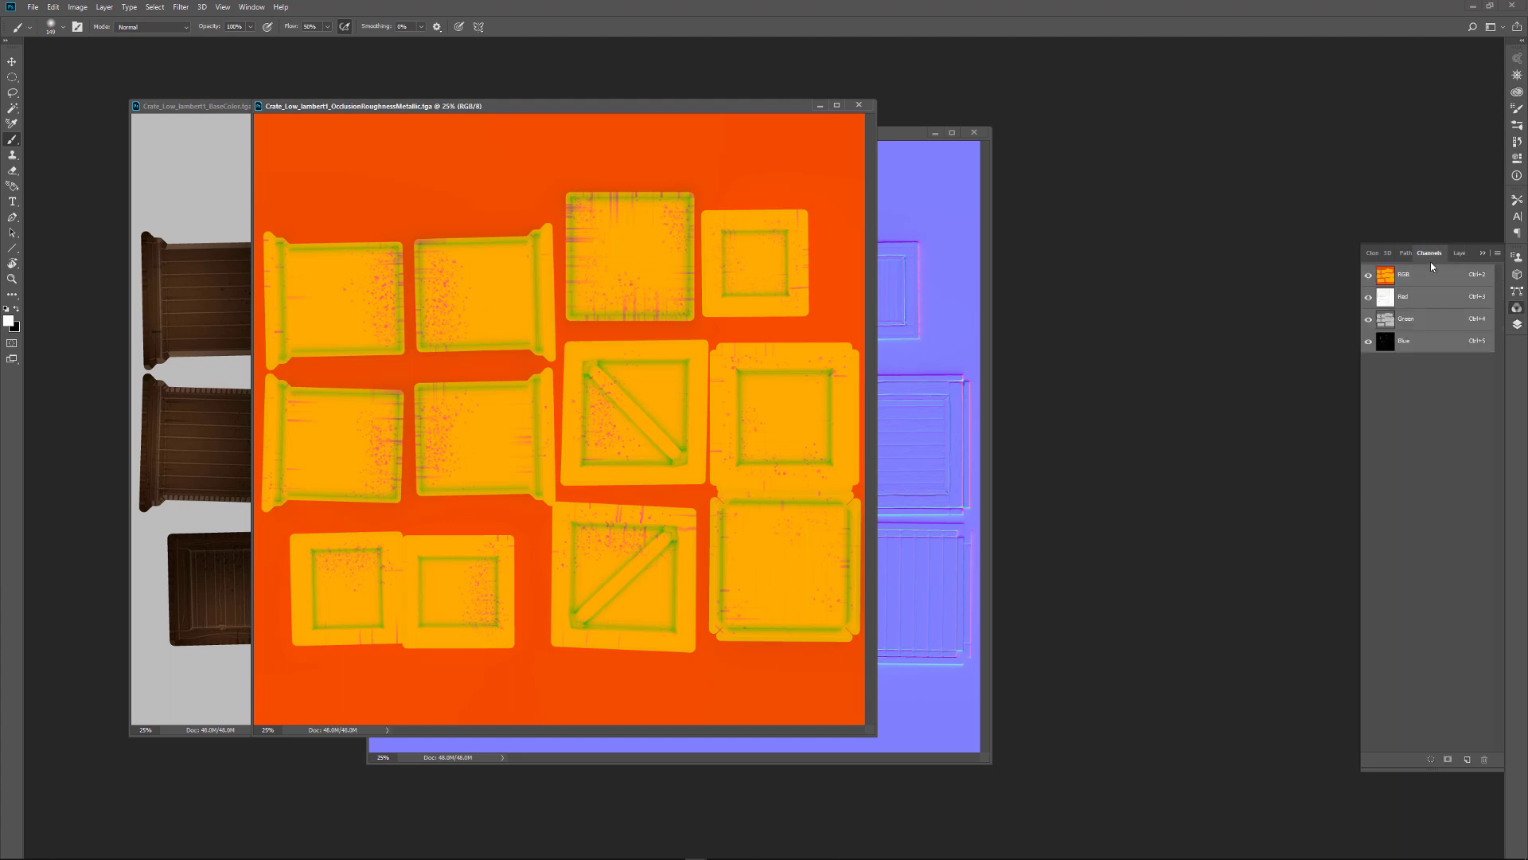
pyautogui.click(1389, 297)
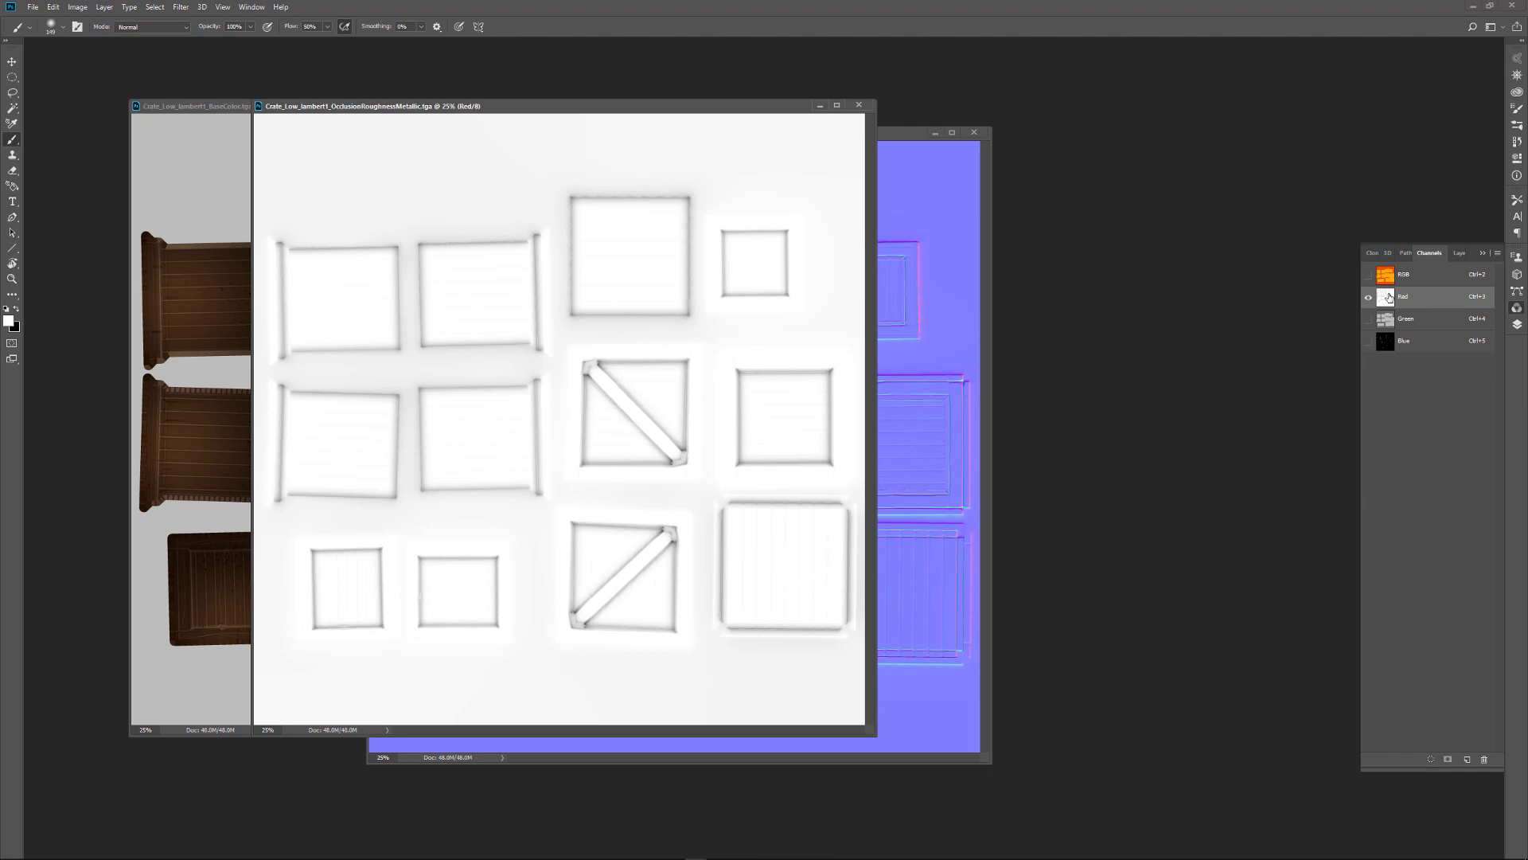
pyautogui.click(1389, 319)
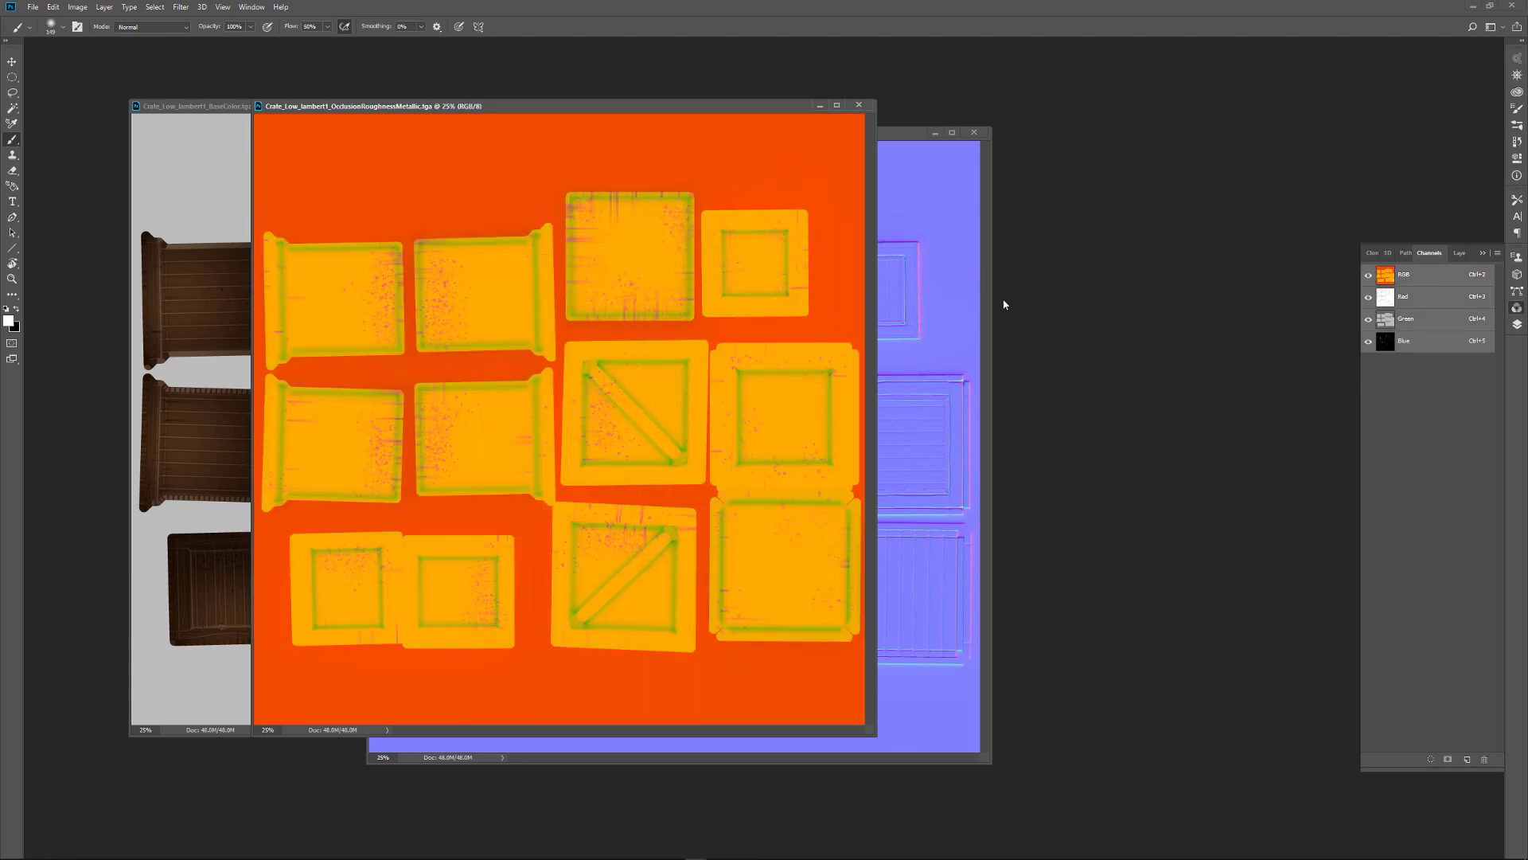
pyautogui.click(1417, 296)
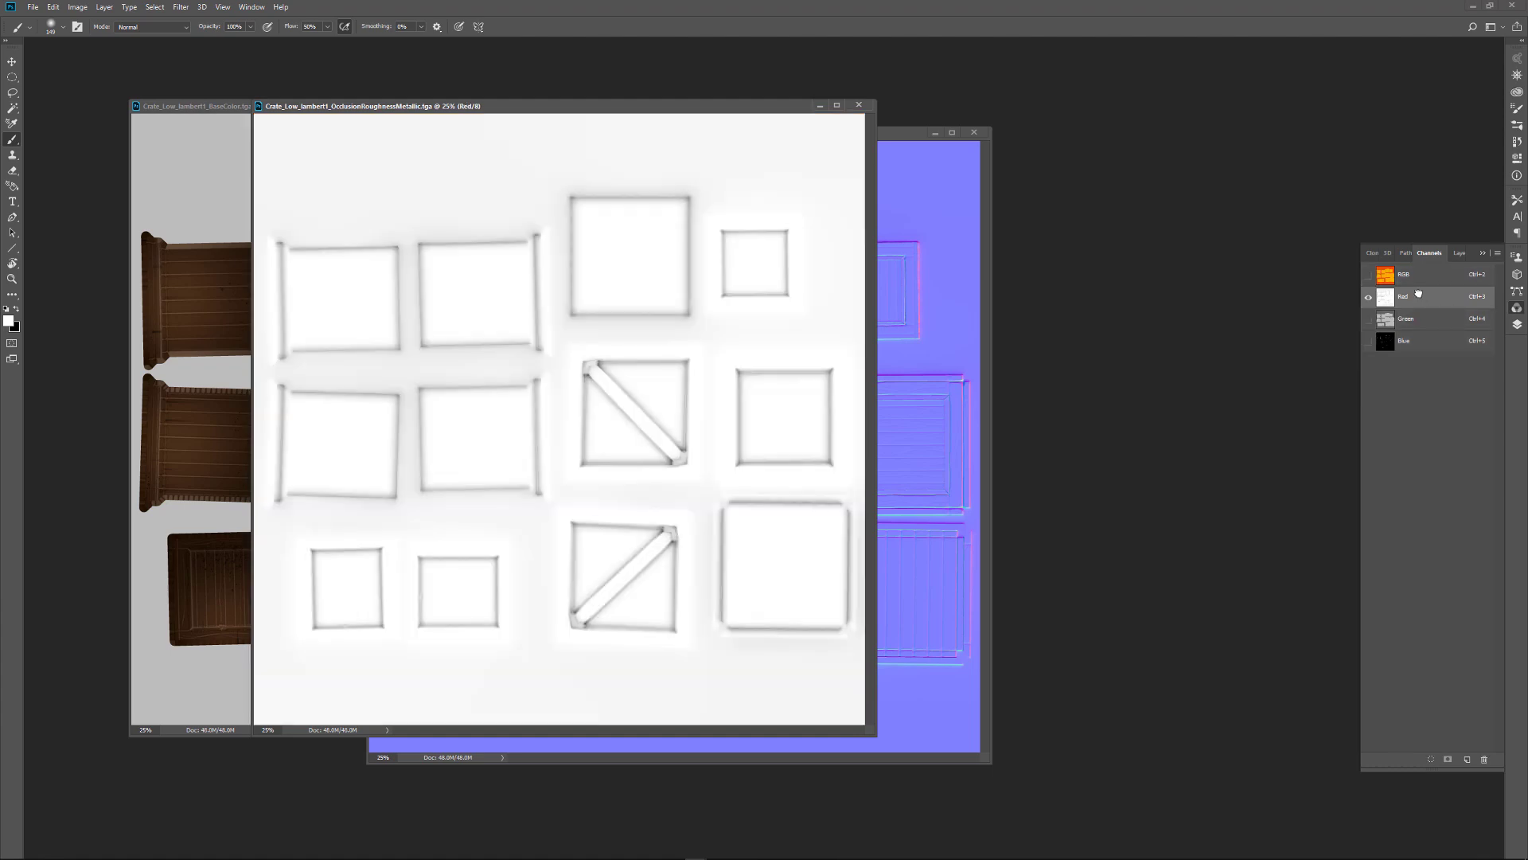
# - Open Crate_Low_lambert1_OpacityCurvatureThickness.tga from the Exports folder in Photoshop
pyautogui.moveTo(325, 856)
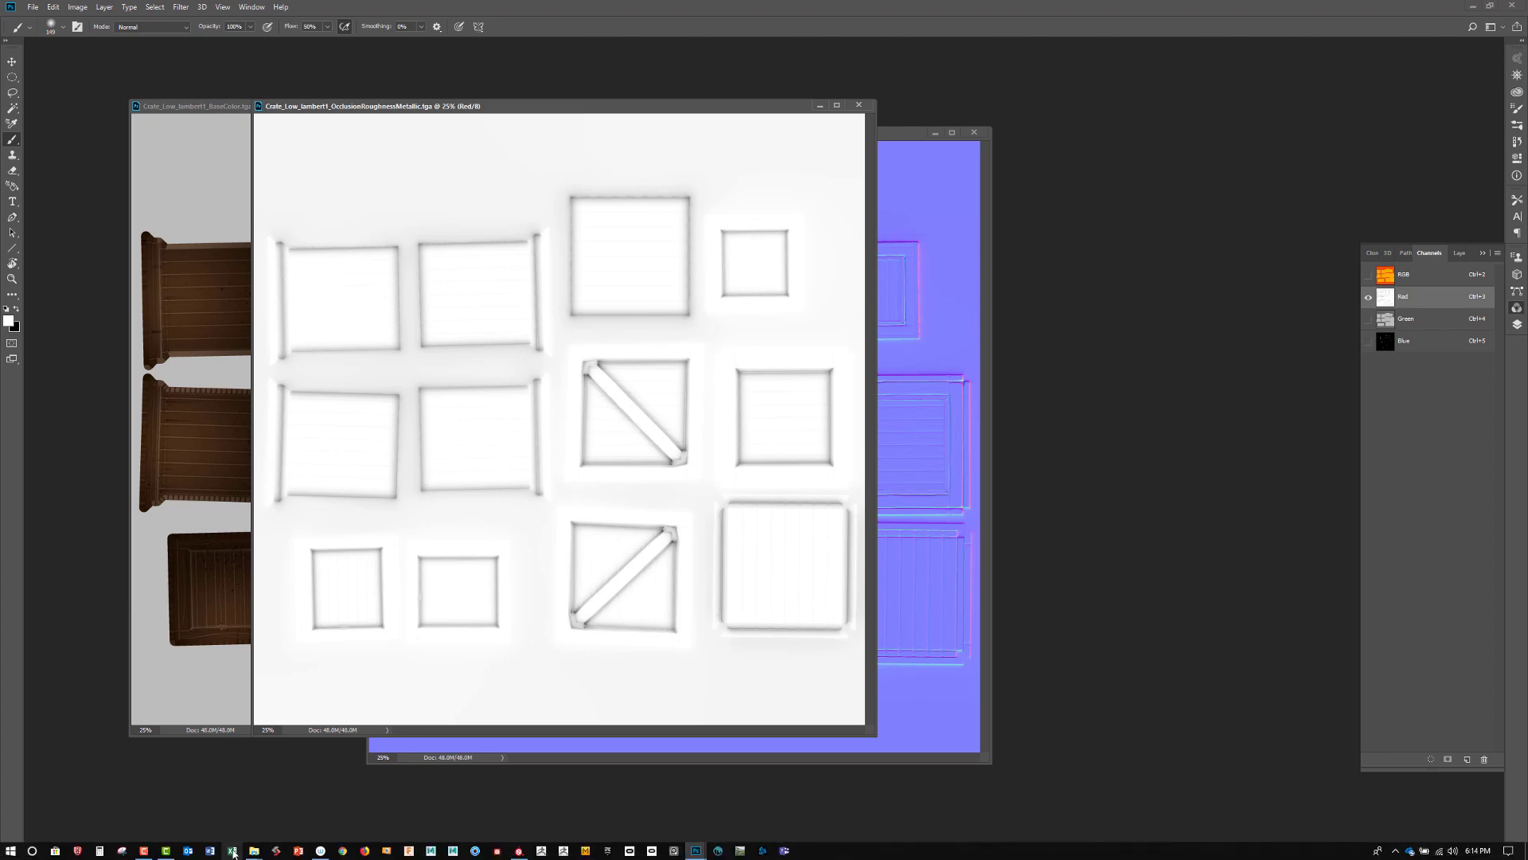
pyautogui.moveTo(254, 850)
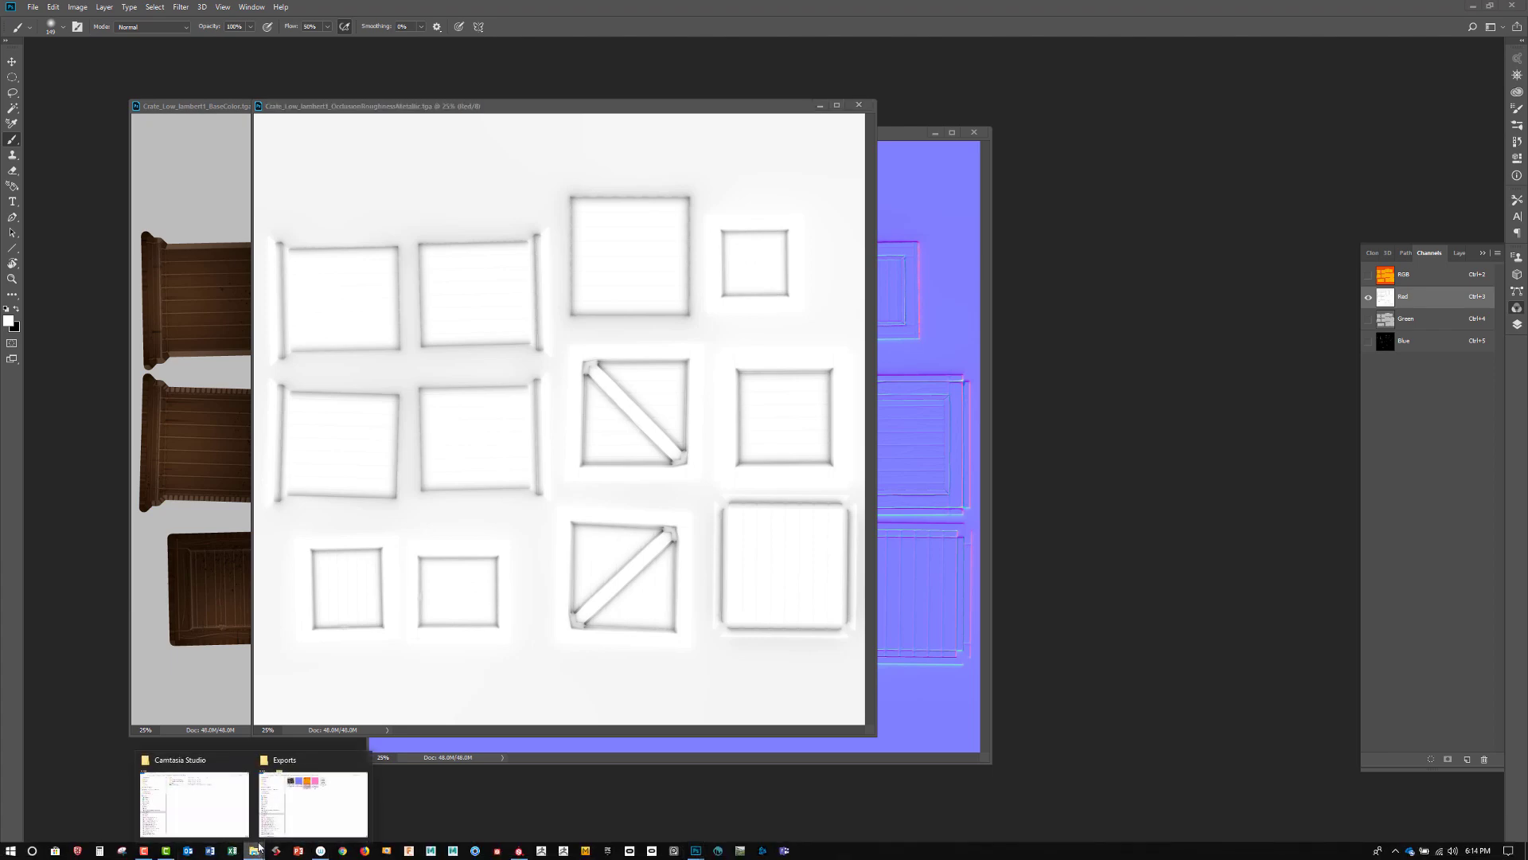
pyautogui.click(306, 792)
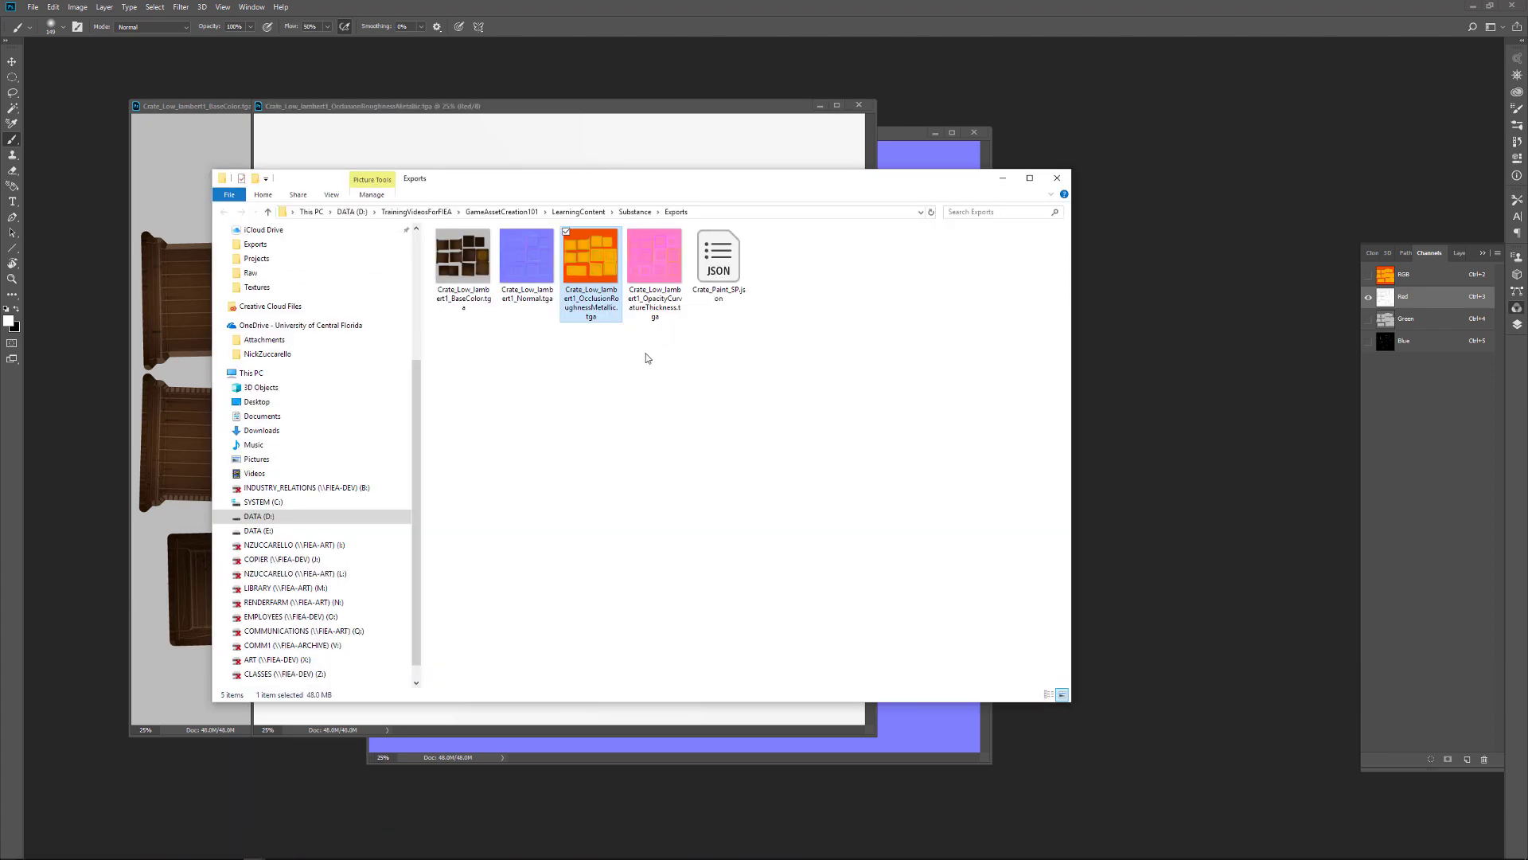
pyautogui.moveTo(659, 262); pyautogui.dragTo(657, 265, button='right')
pyautogui.rightClick(646, 269)
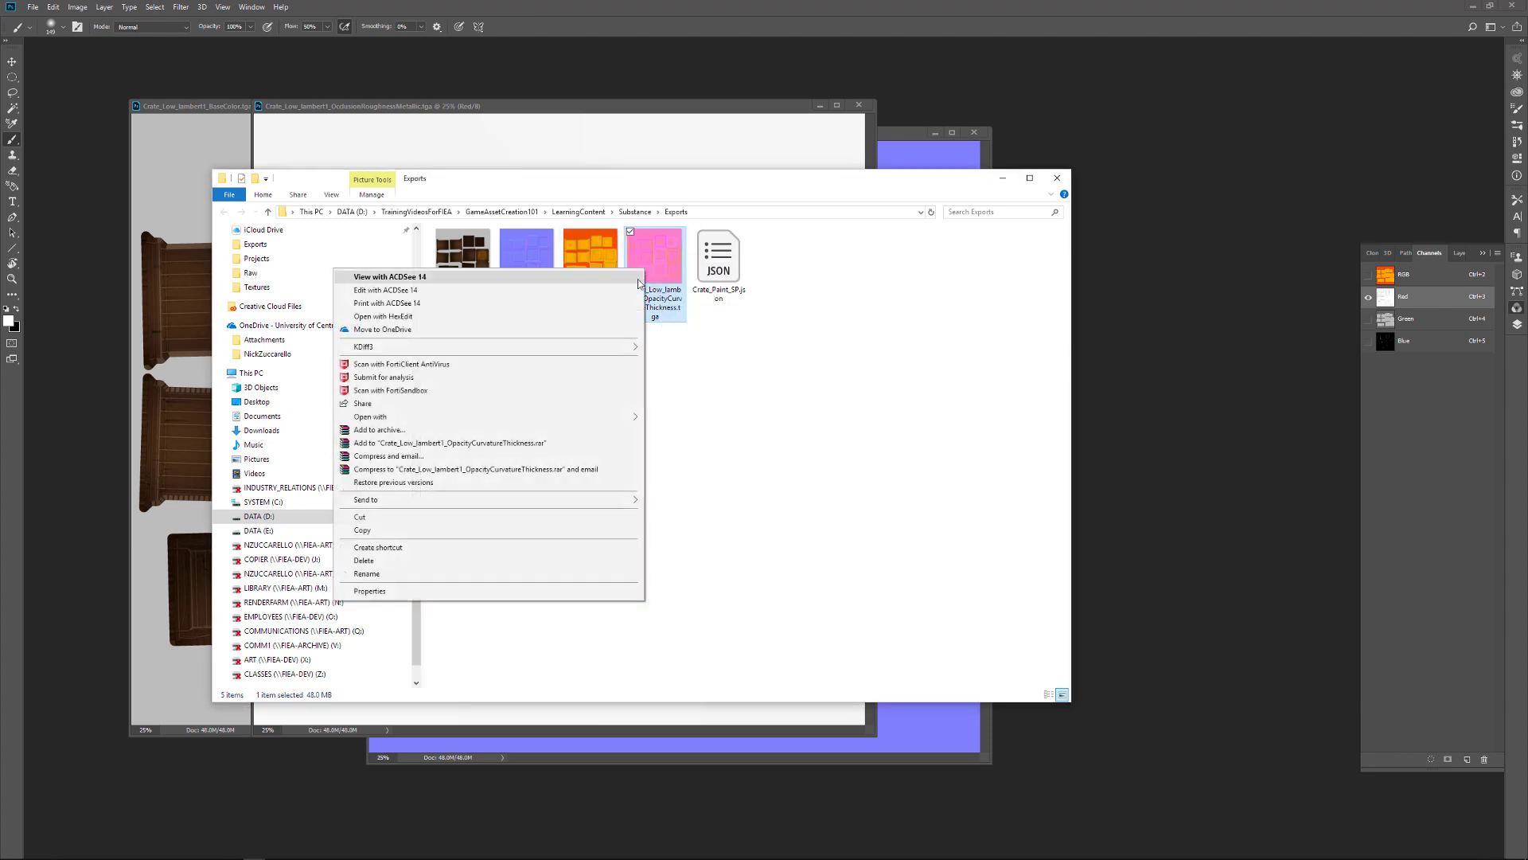
pyautogui.moveTo(559, 417)
pyautogui.click(687, 433)
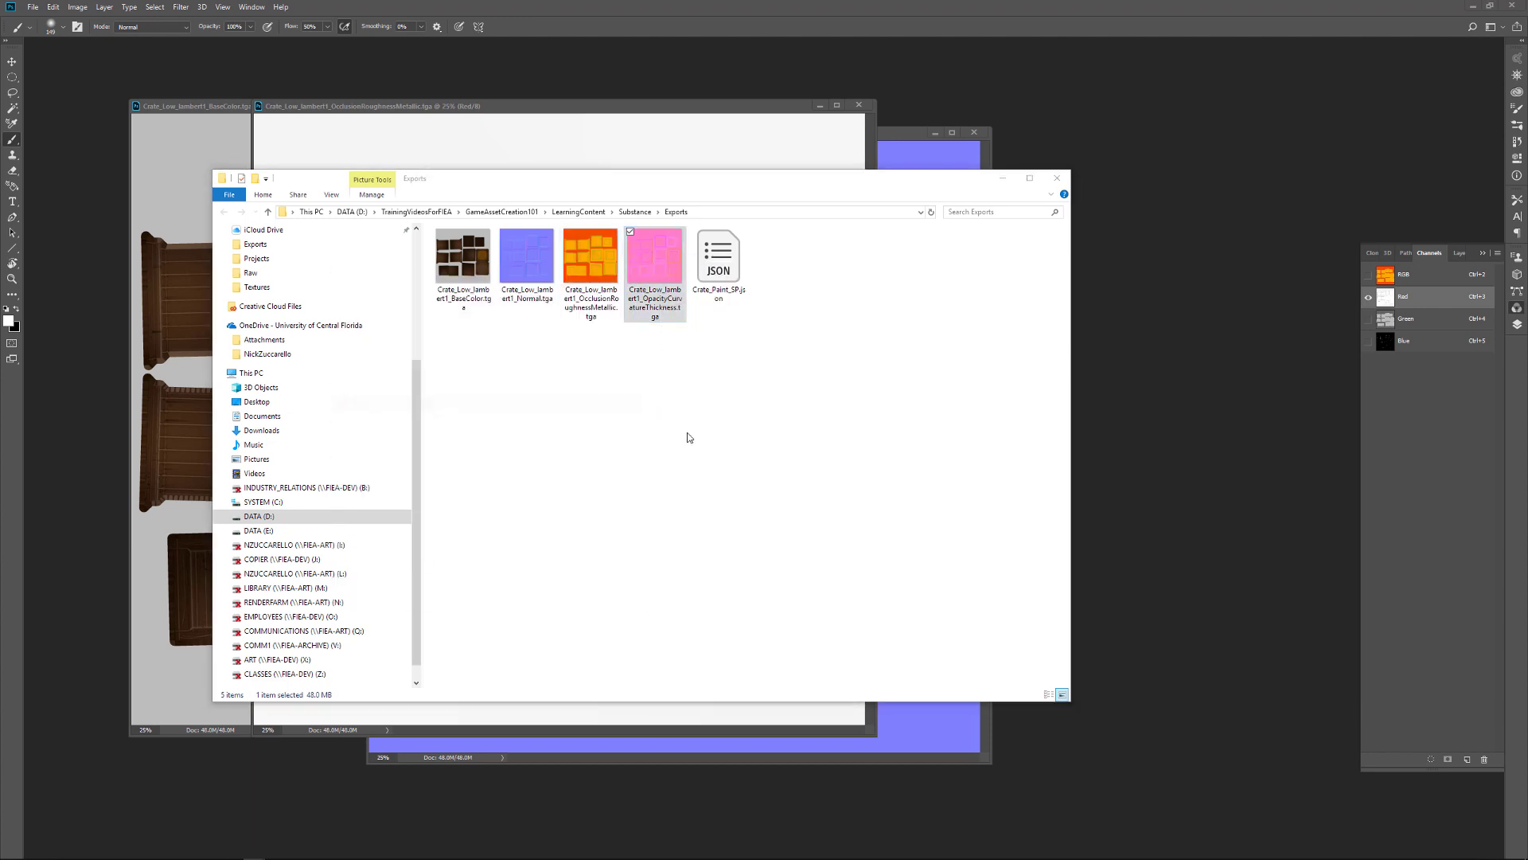
pyautogui.press('Escape')
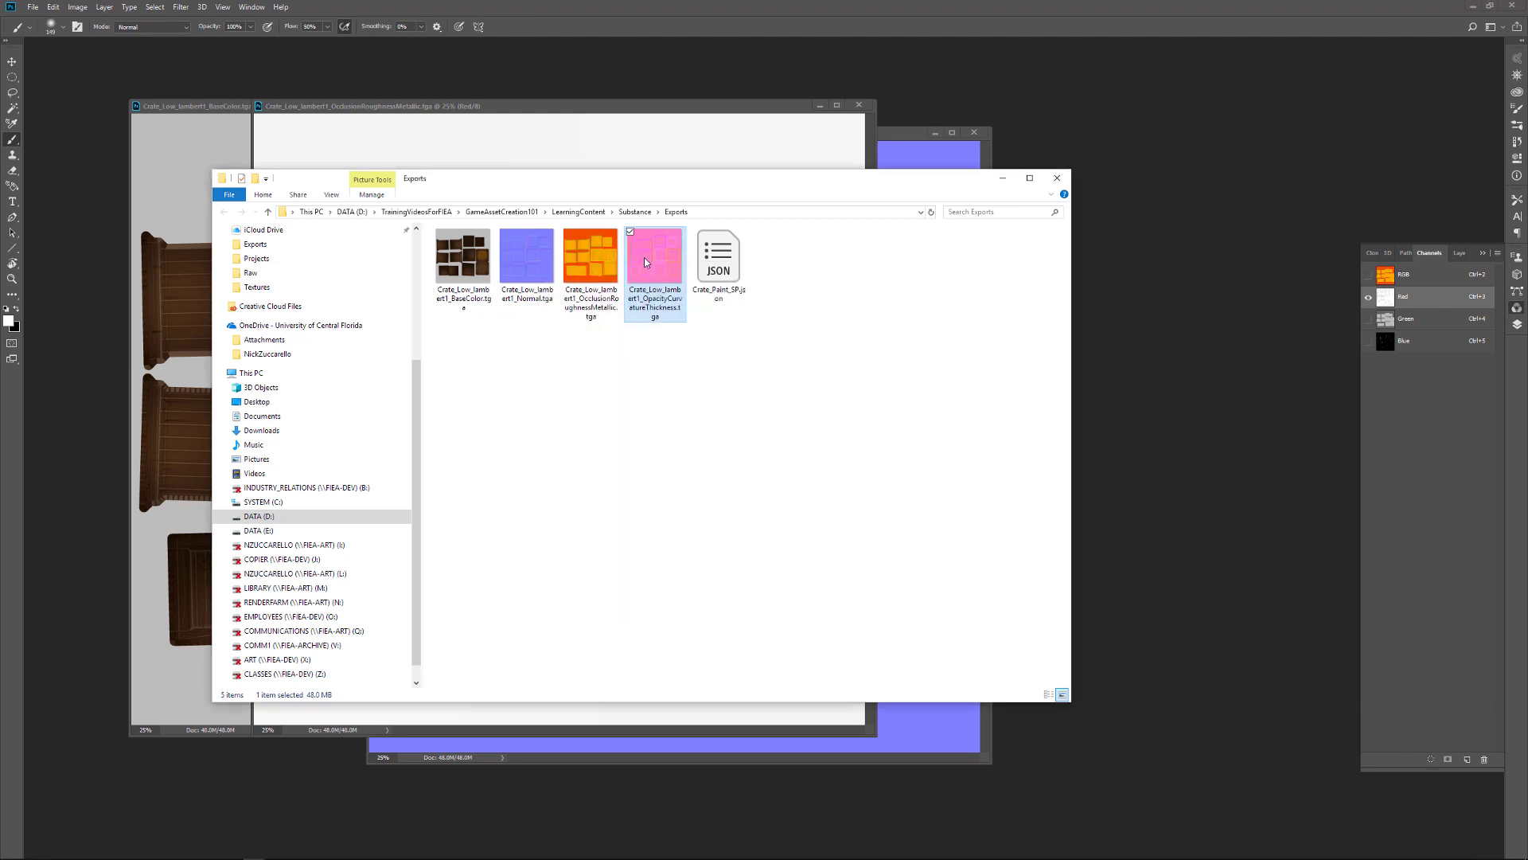
pyautogui.rightClick(643, 257)
pyautogui.moveTo(548, 408)
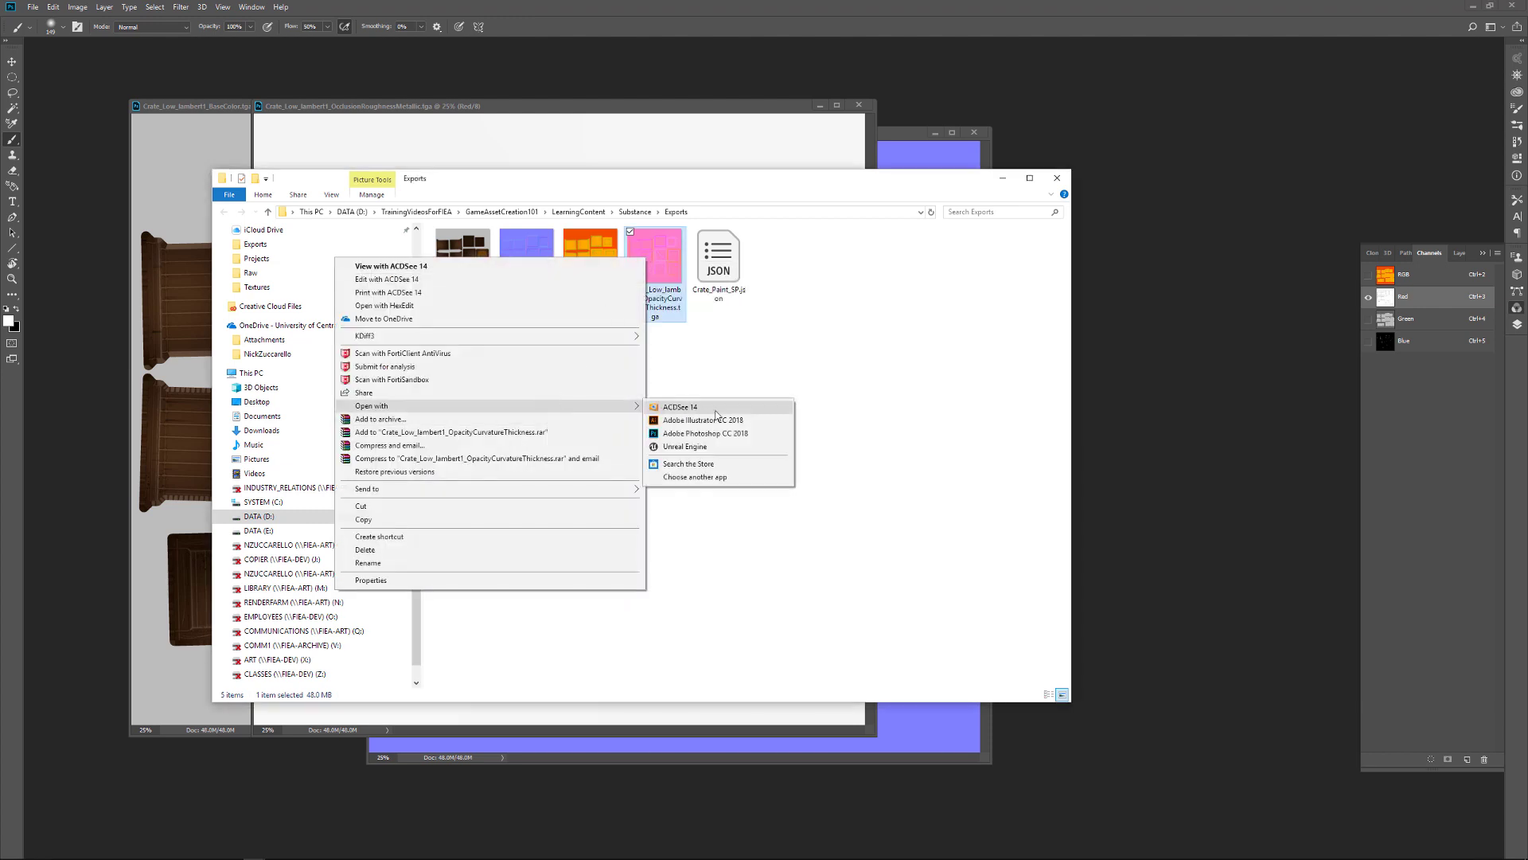
pyautogui.click(733, 436)
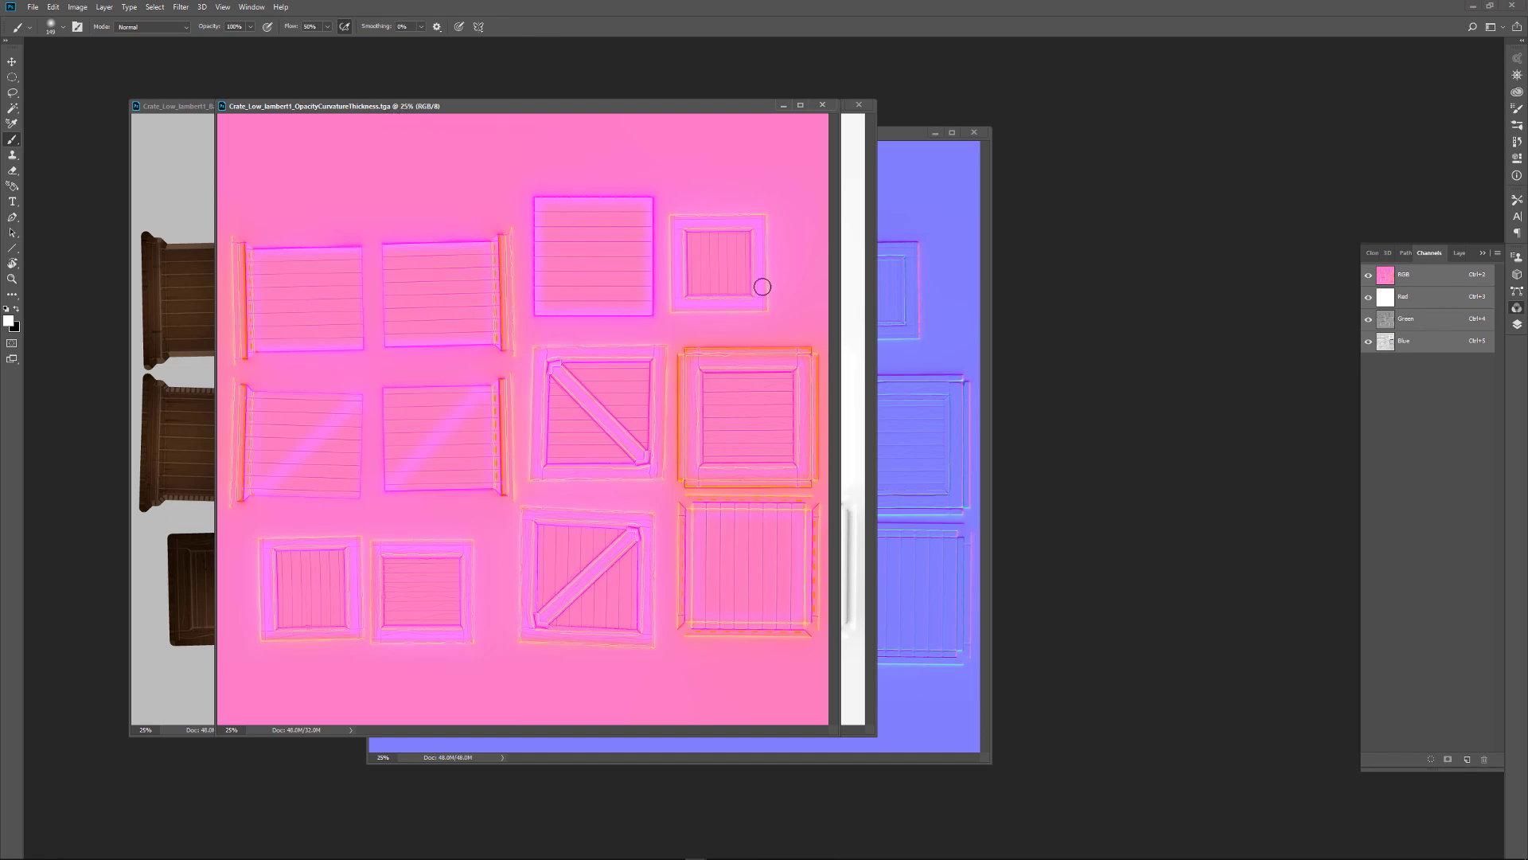
# - Check its Red, Green and Blue channels, ending on the all-white red opacity channel
pyautogui.click(1404, 303)
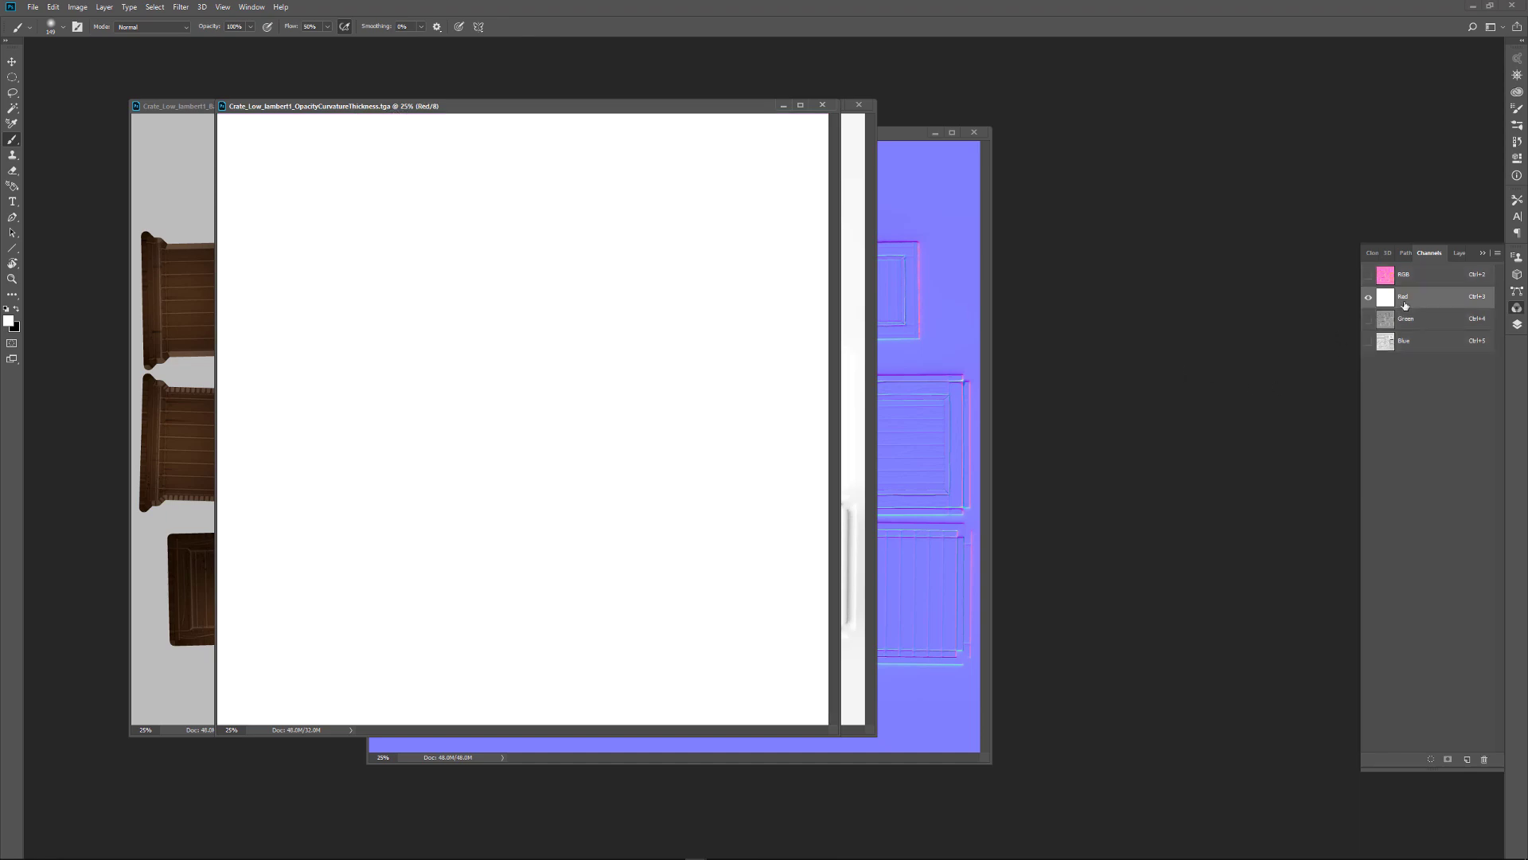
pyautogui.click(1416, 322)
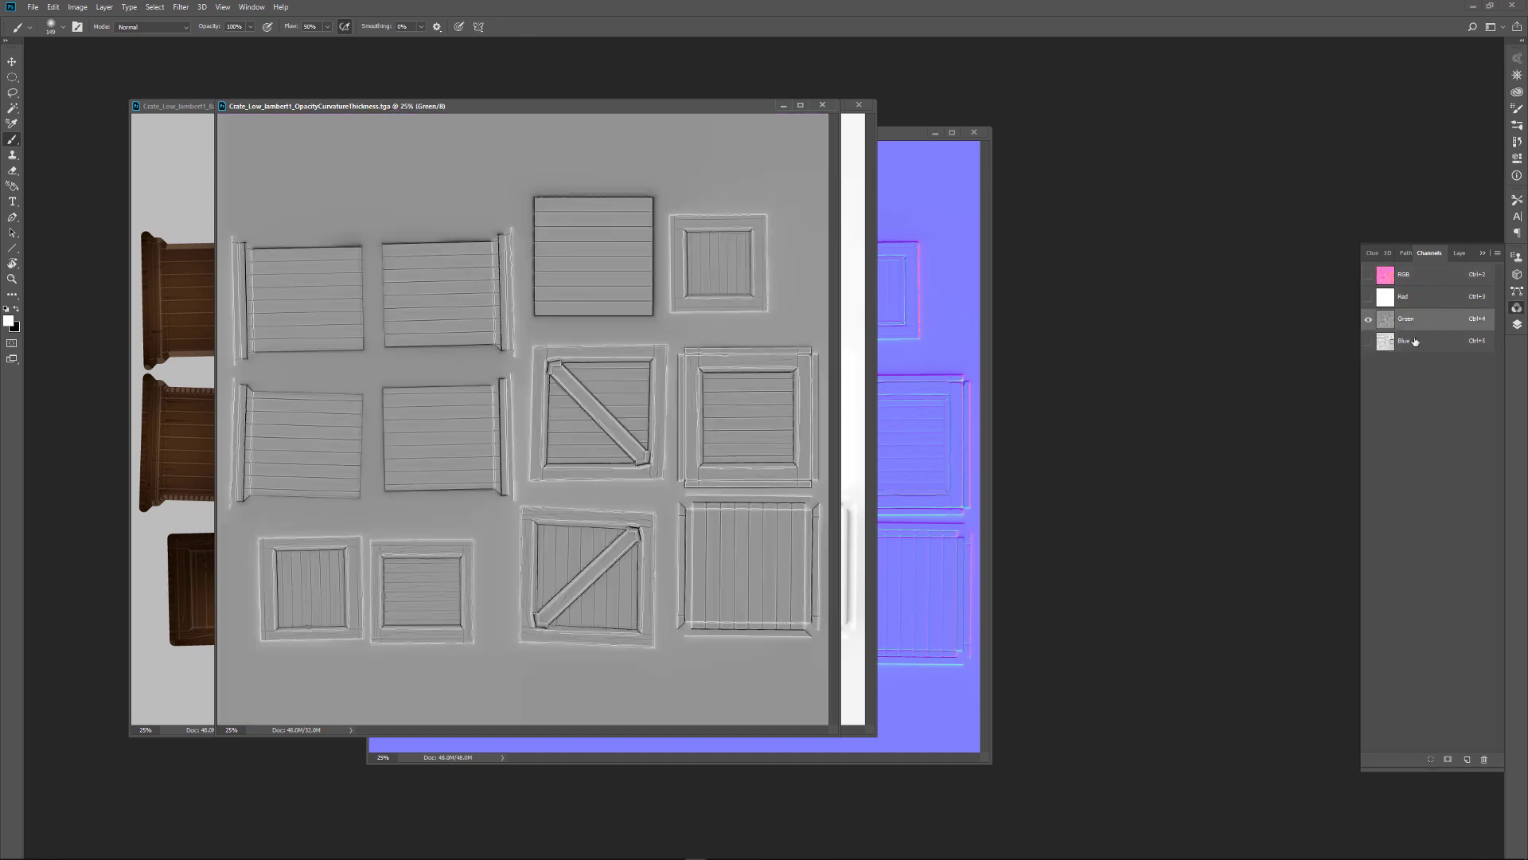
pyautogui.click(1415, 341)
pyautogui.click(1418, 317)
pyautogui.click(1422, 298)
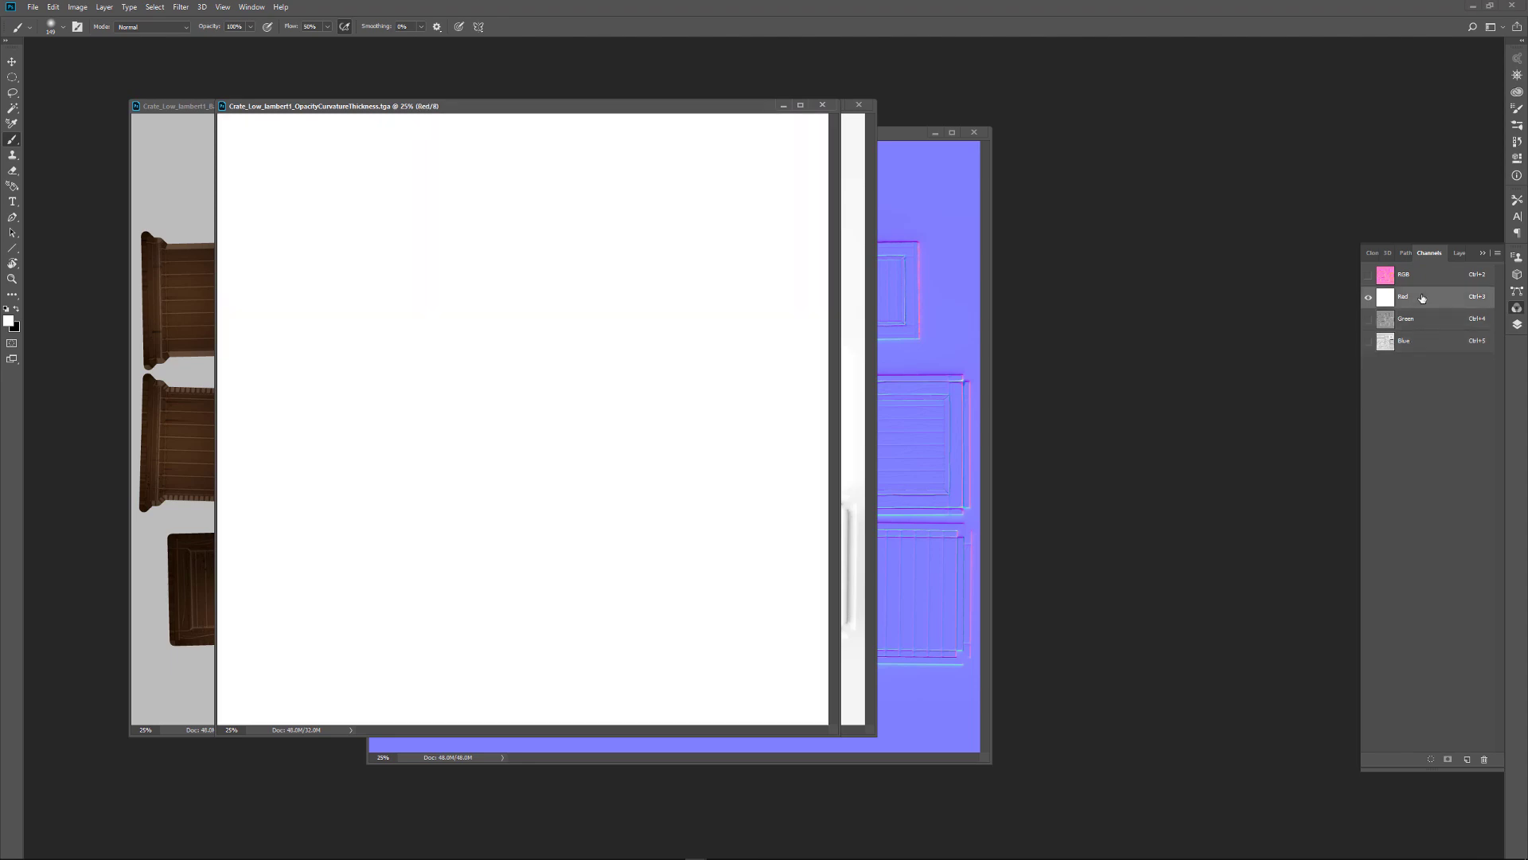
pyautogui.click(1417, 323)
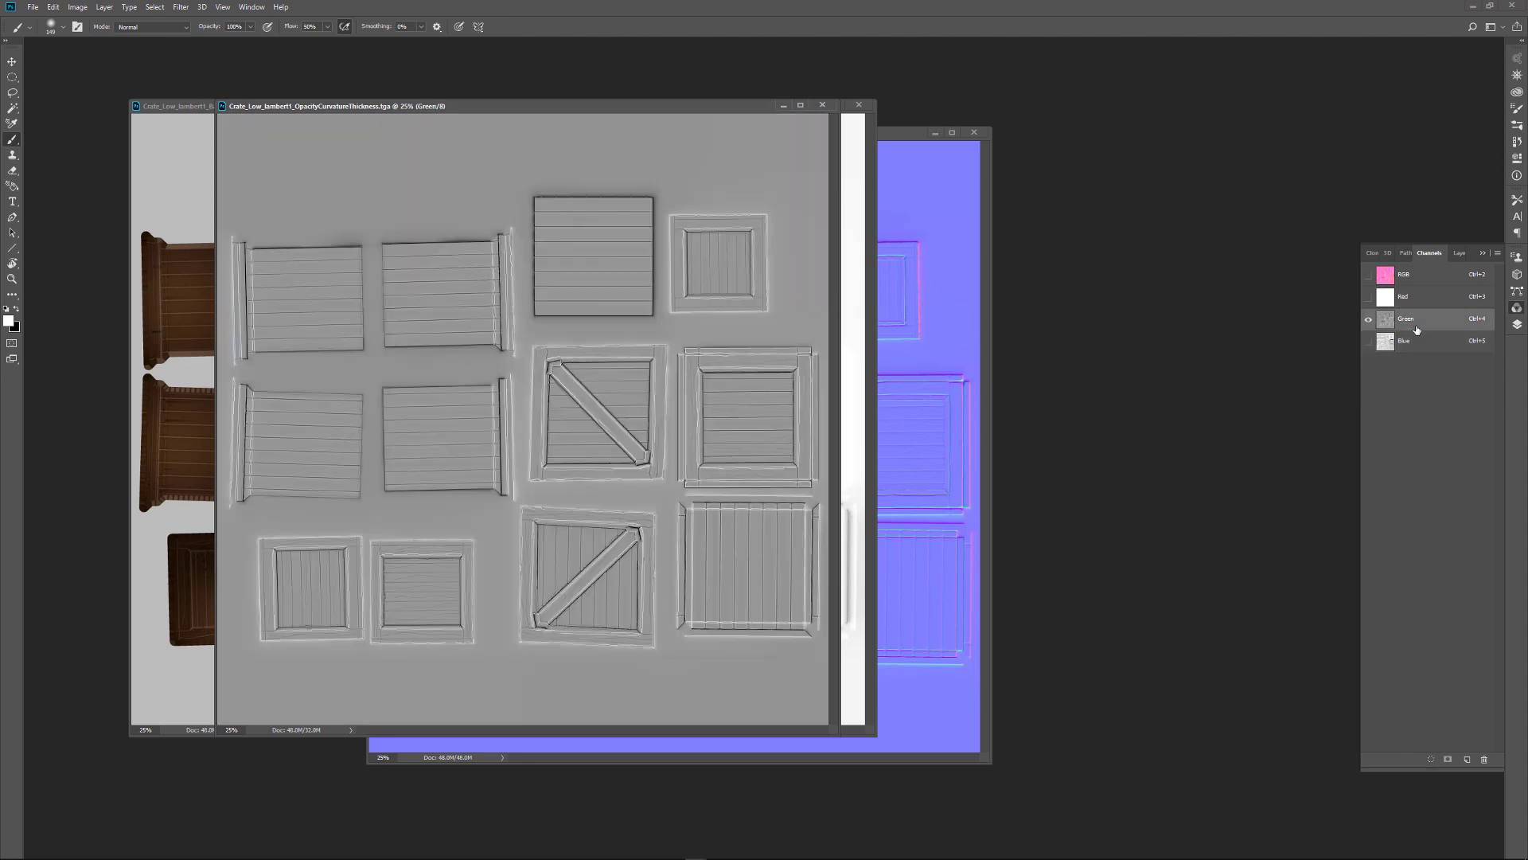
pyautogui.click(1414, 344)
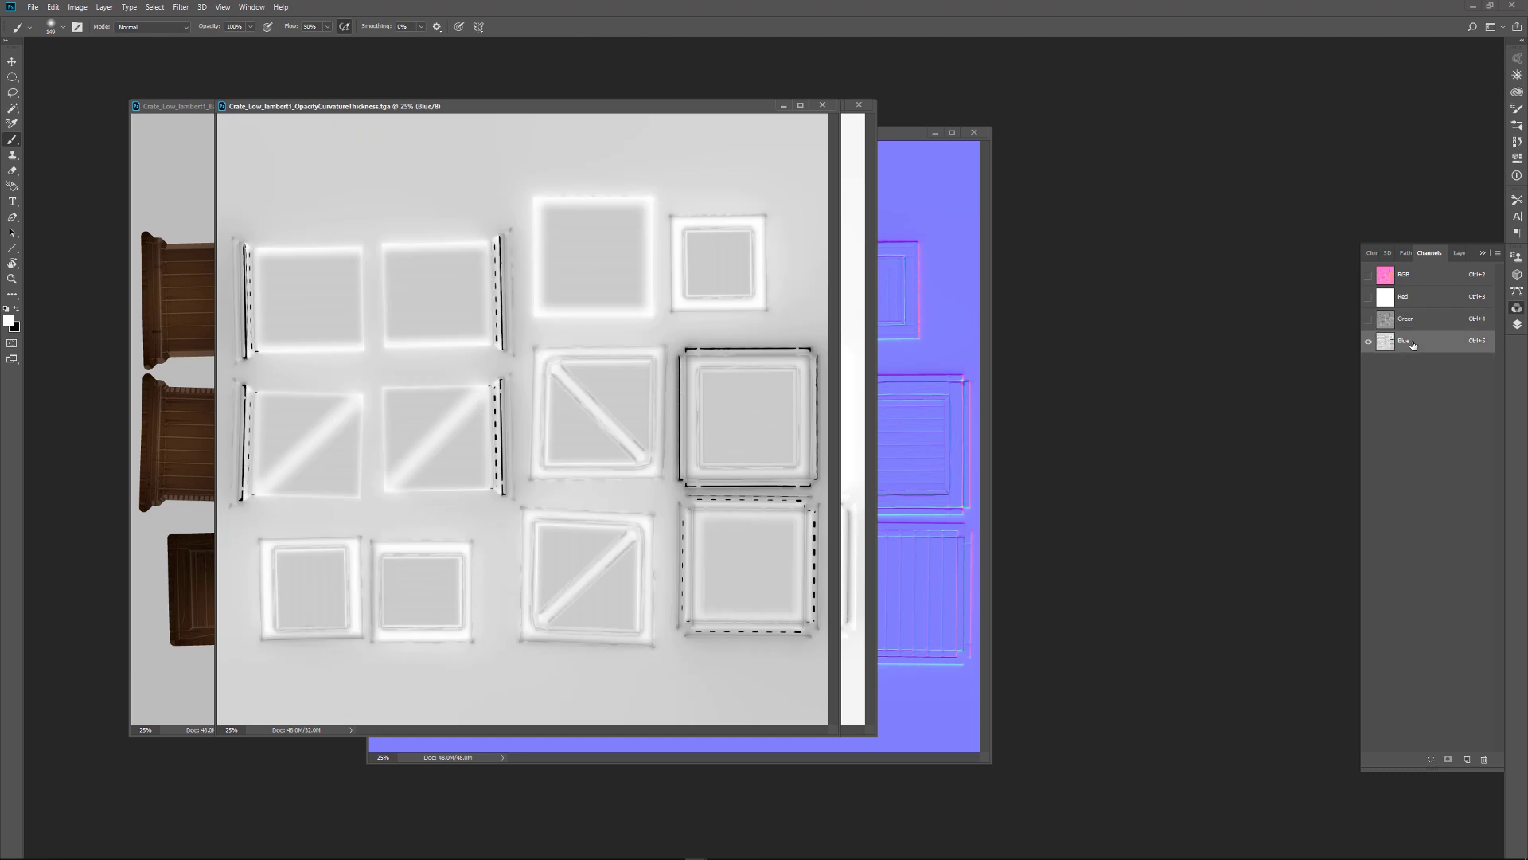
pyautogui.click(1417, 306)
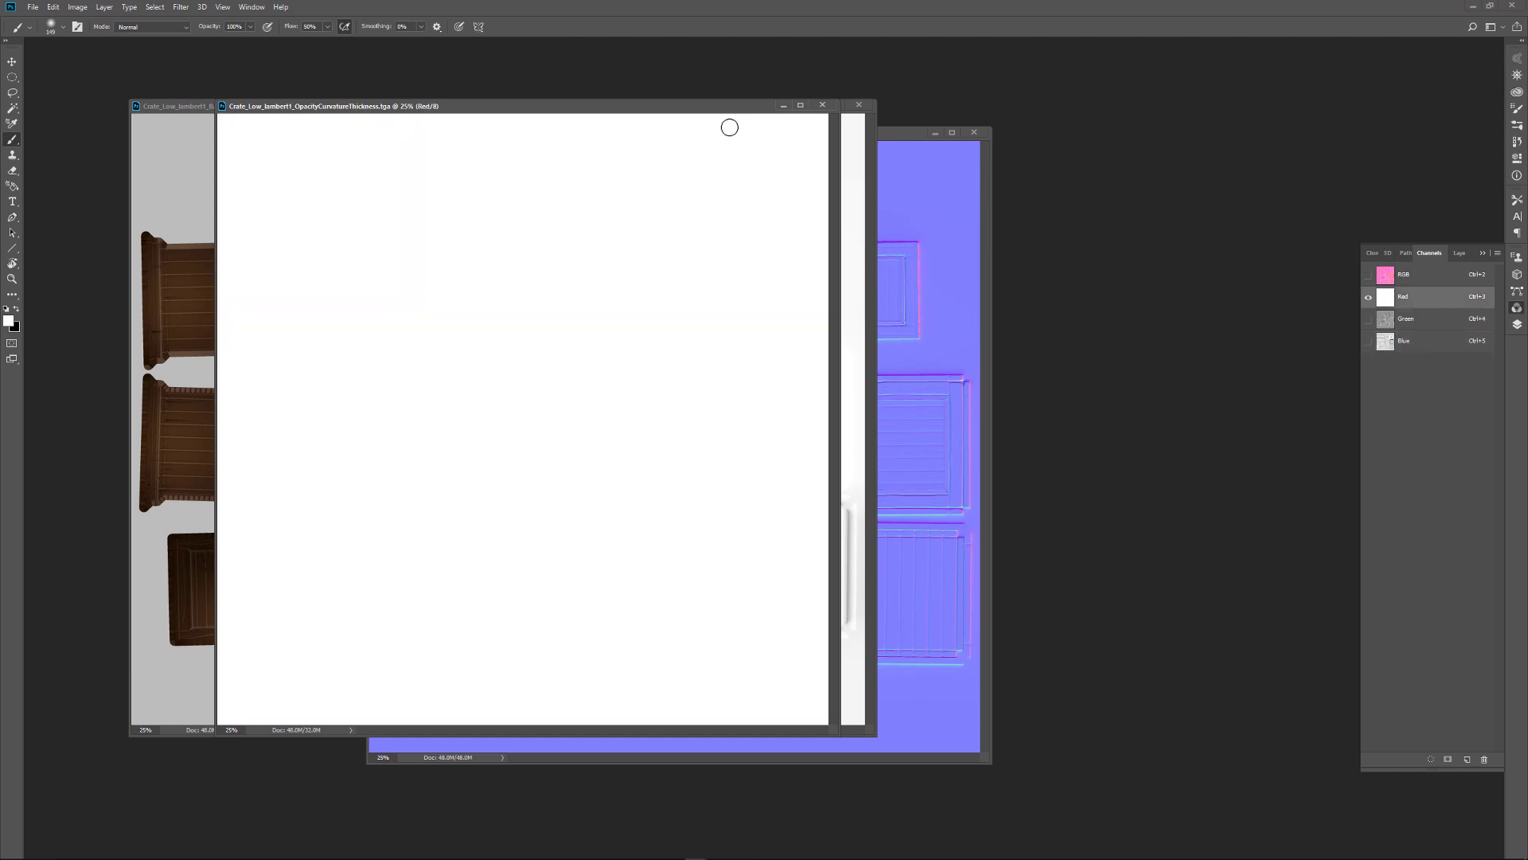
pyautogui.moveTo(728, 107); pyautogui.dragTo(950, 149)
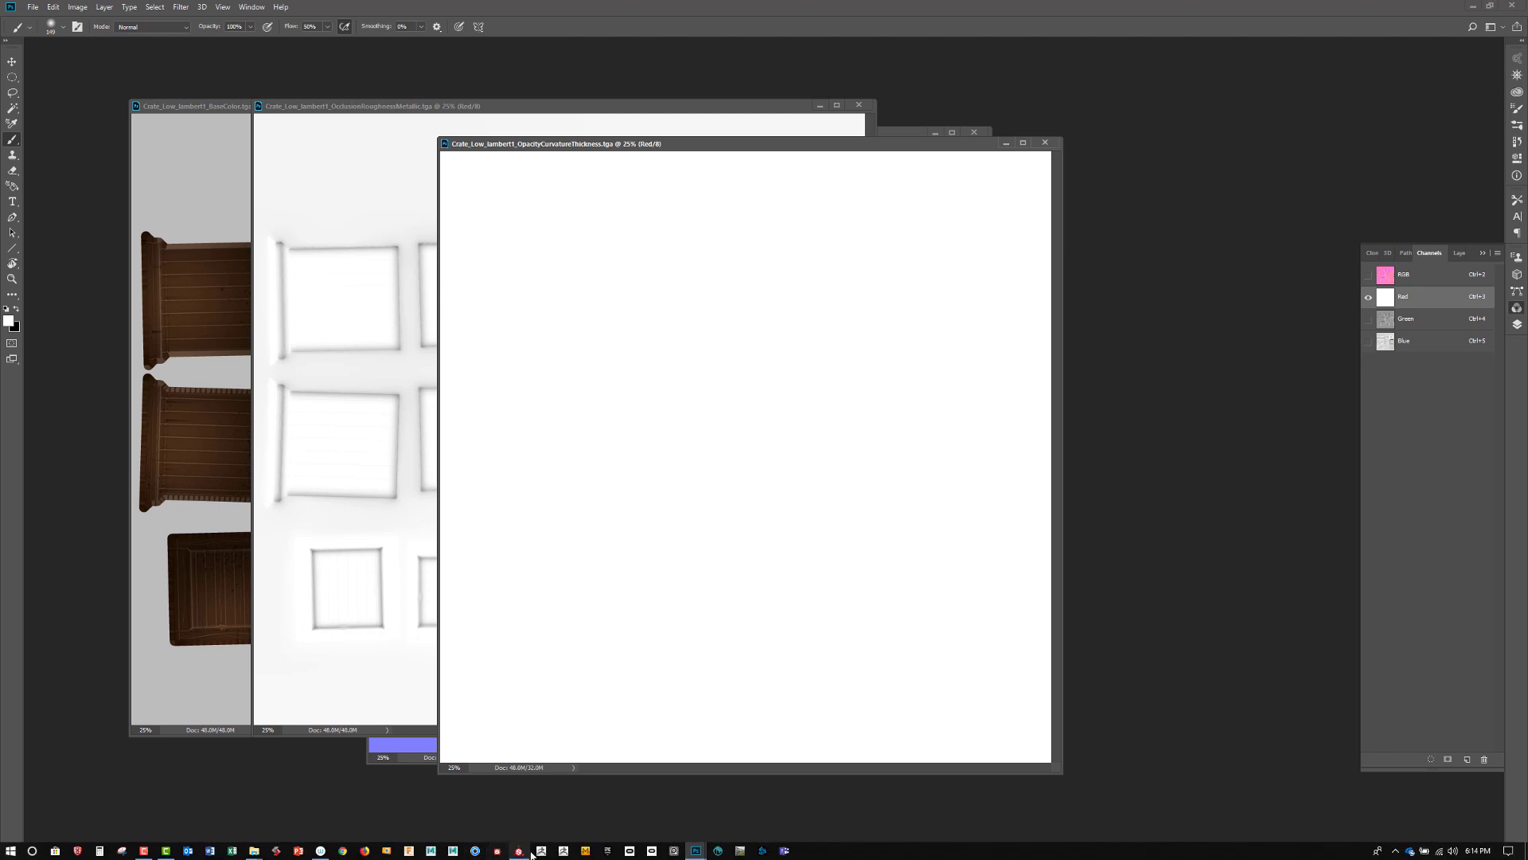
# - Toggle the Opacity layer so the crate lid becomes transparent, orbiting to look inside
pyautogui.click(519, 850)
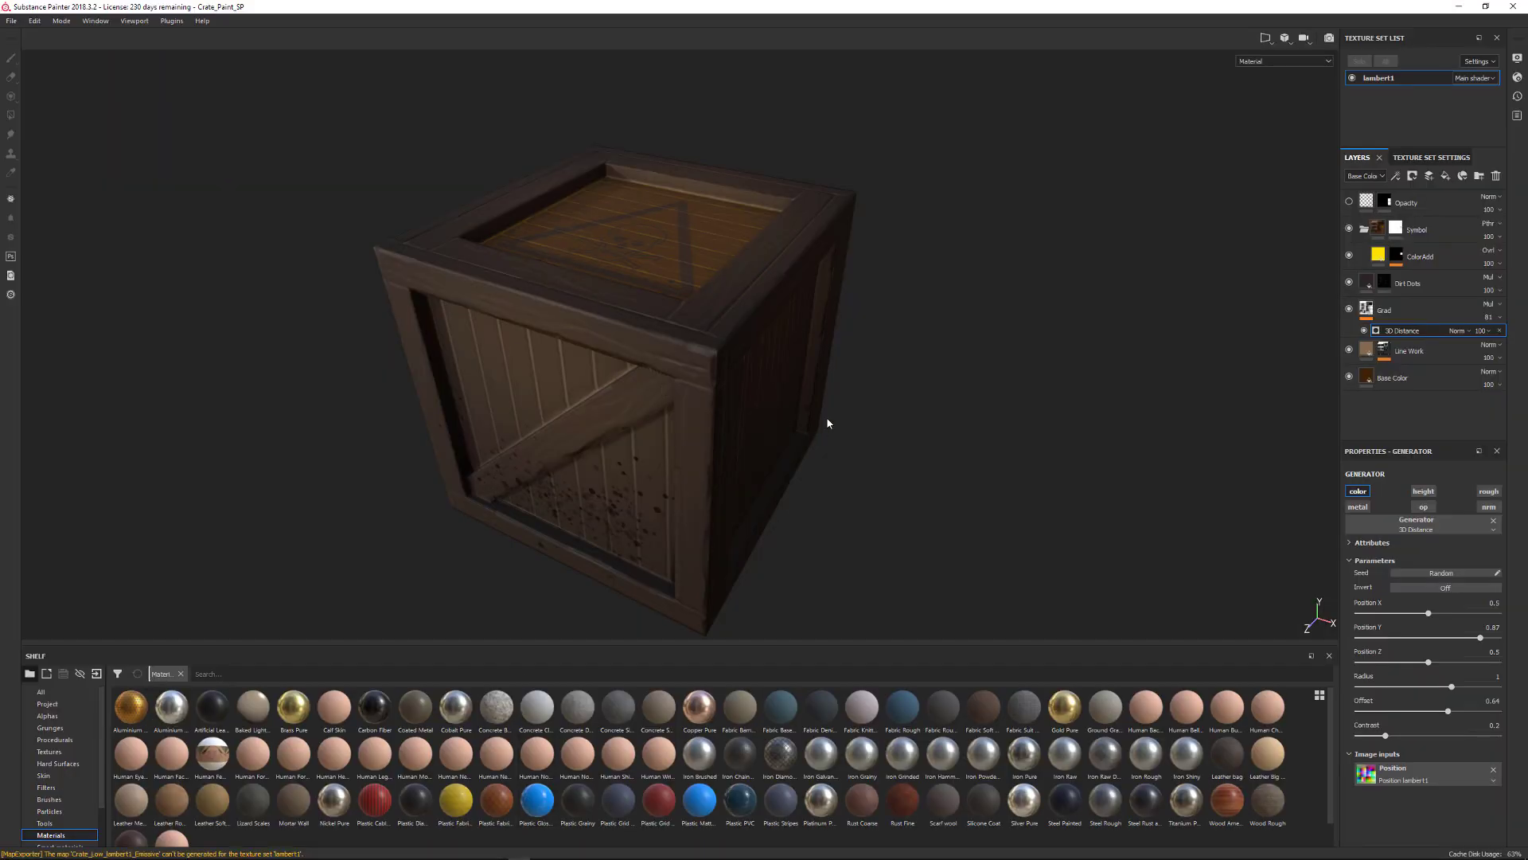
pyautogui.click(1349, 202)
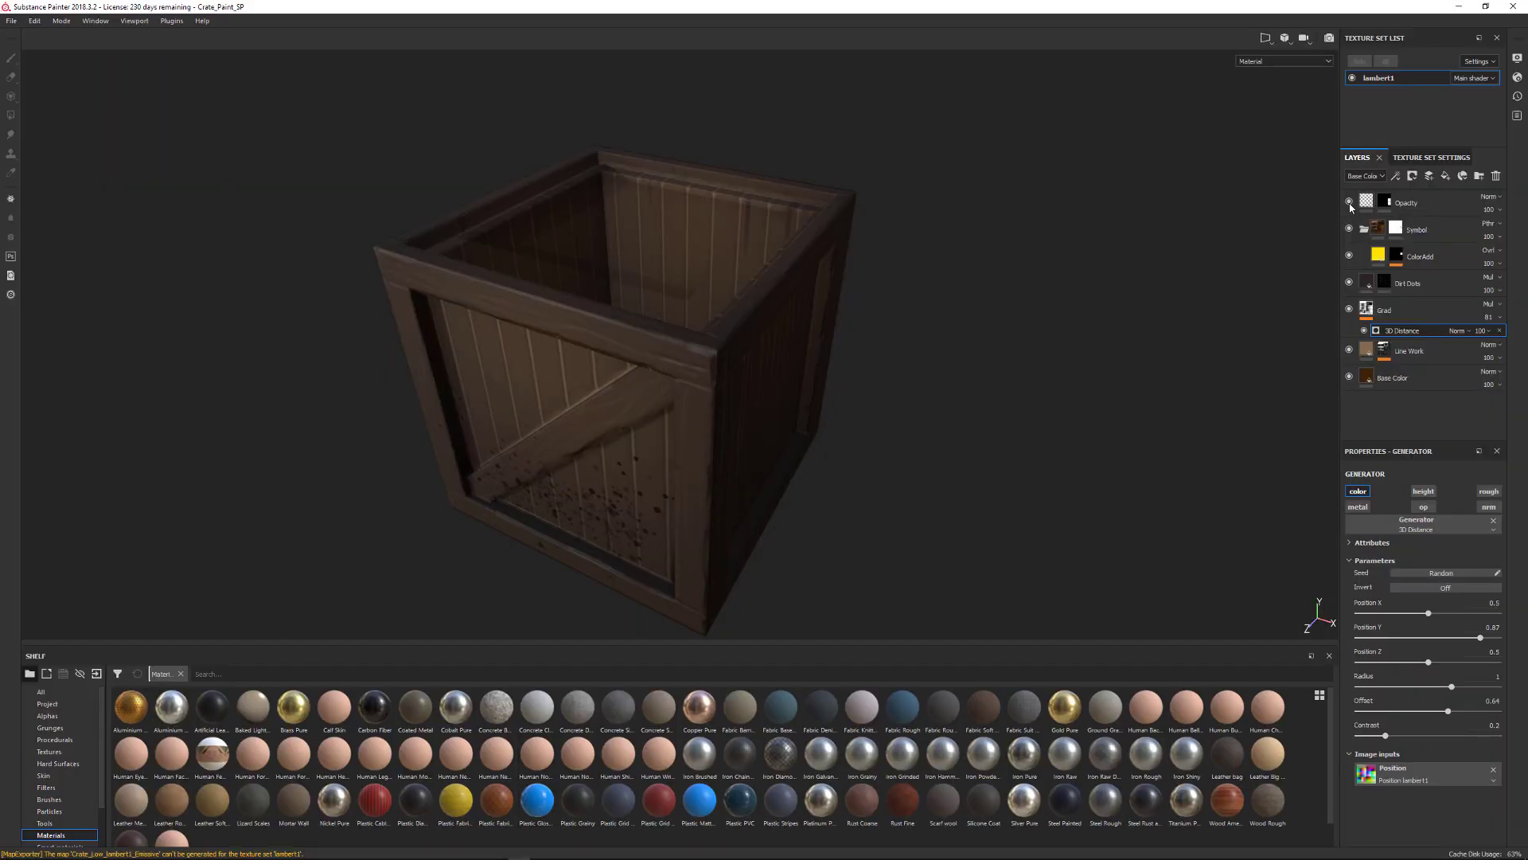
pyautogui.moveTo(1025, 361)
pyautogui.keyDown('alt'); pyautogui.mouseDown()
pyautogui.moveTo(1037, 396)
pyautogui.moveTo(1020, 341)
pyautogui.mouseUp(); pyautogui.keyUp('alt')
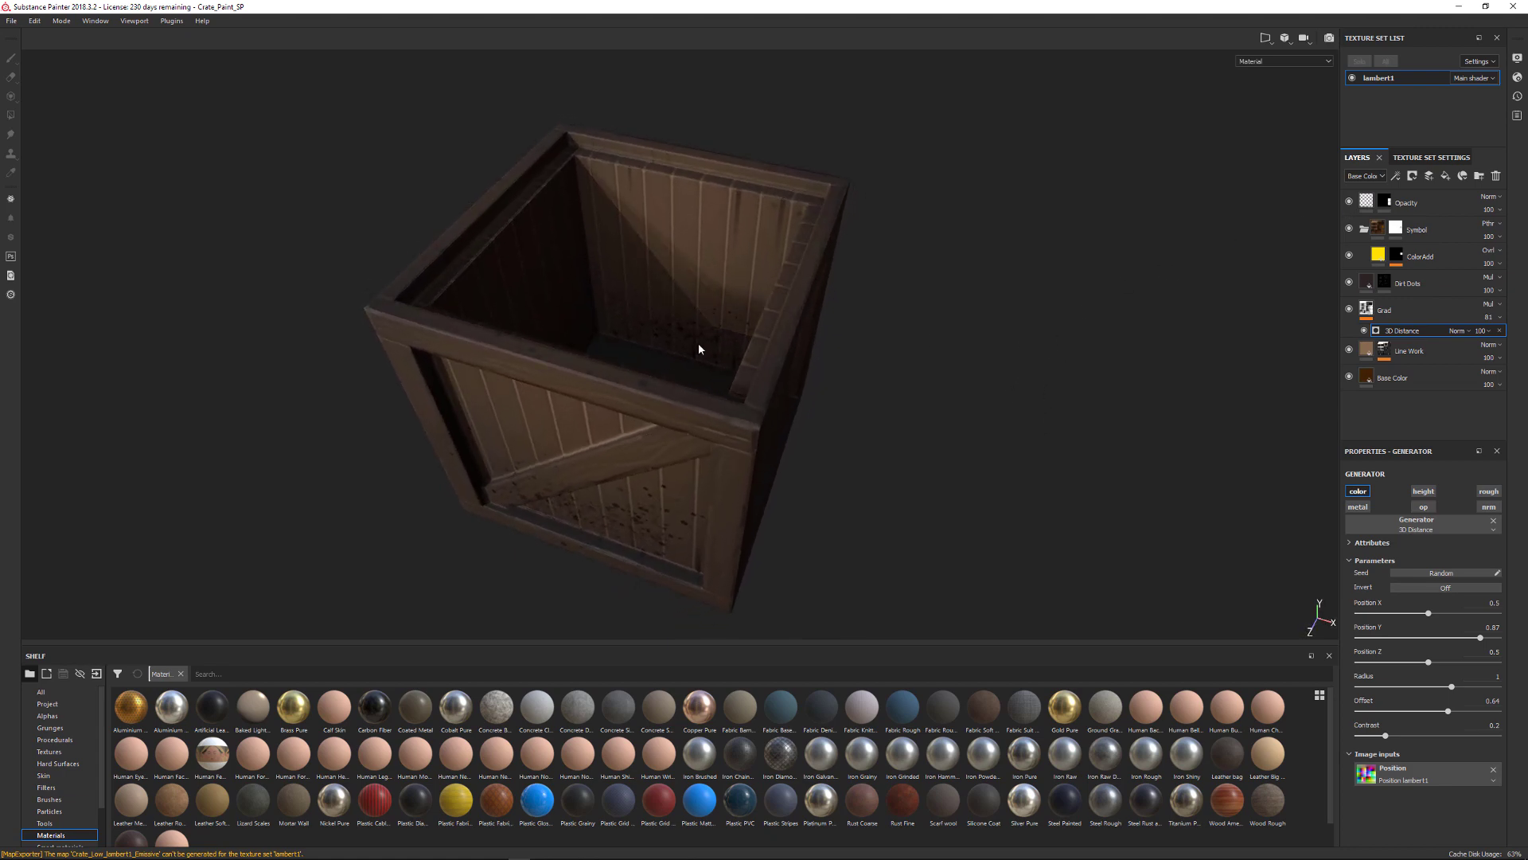
# - Re-export the lambert1 texture set with the current export settings
pyautogui.click(11, 21)
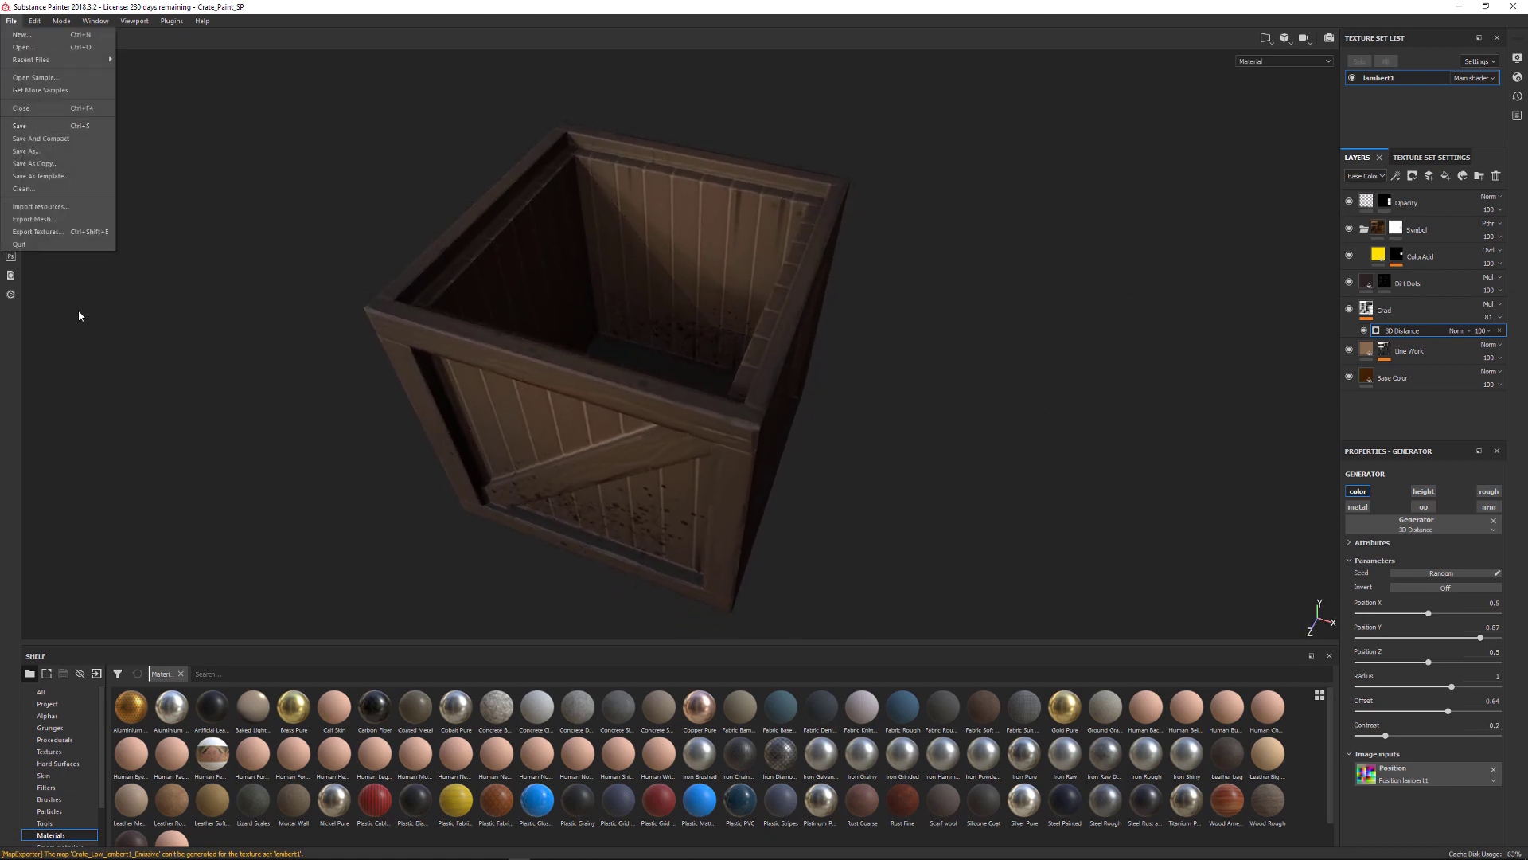
pyautogui.click(79, 231)
pyautogui.click(866, 636)
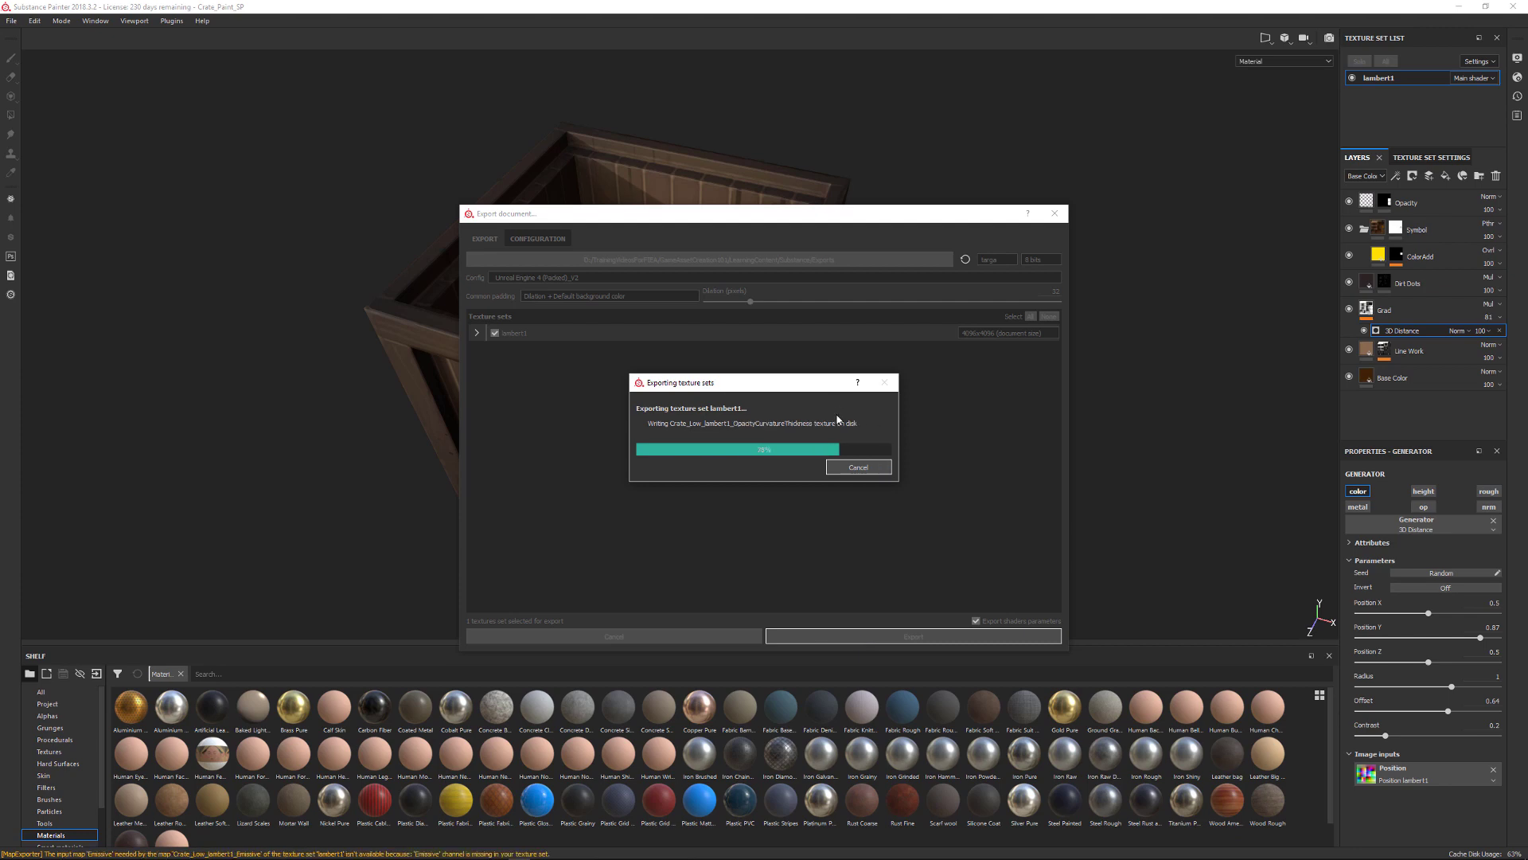
# - Reload OpacityCurvatureThickness.tga in Photoshop and view its red channel showing black lid pieces
pyautogui.click(743, 444)
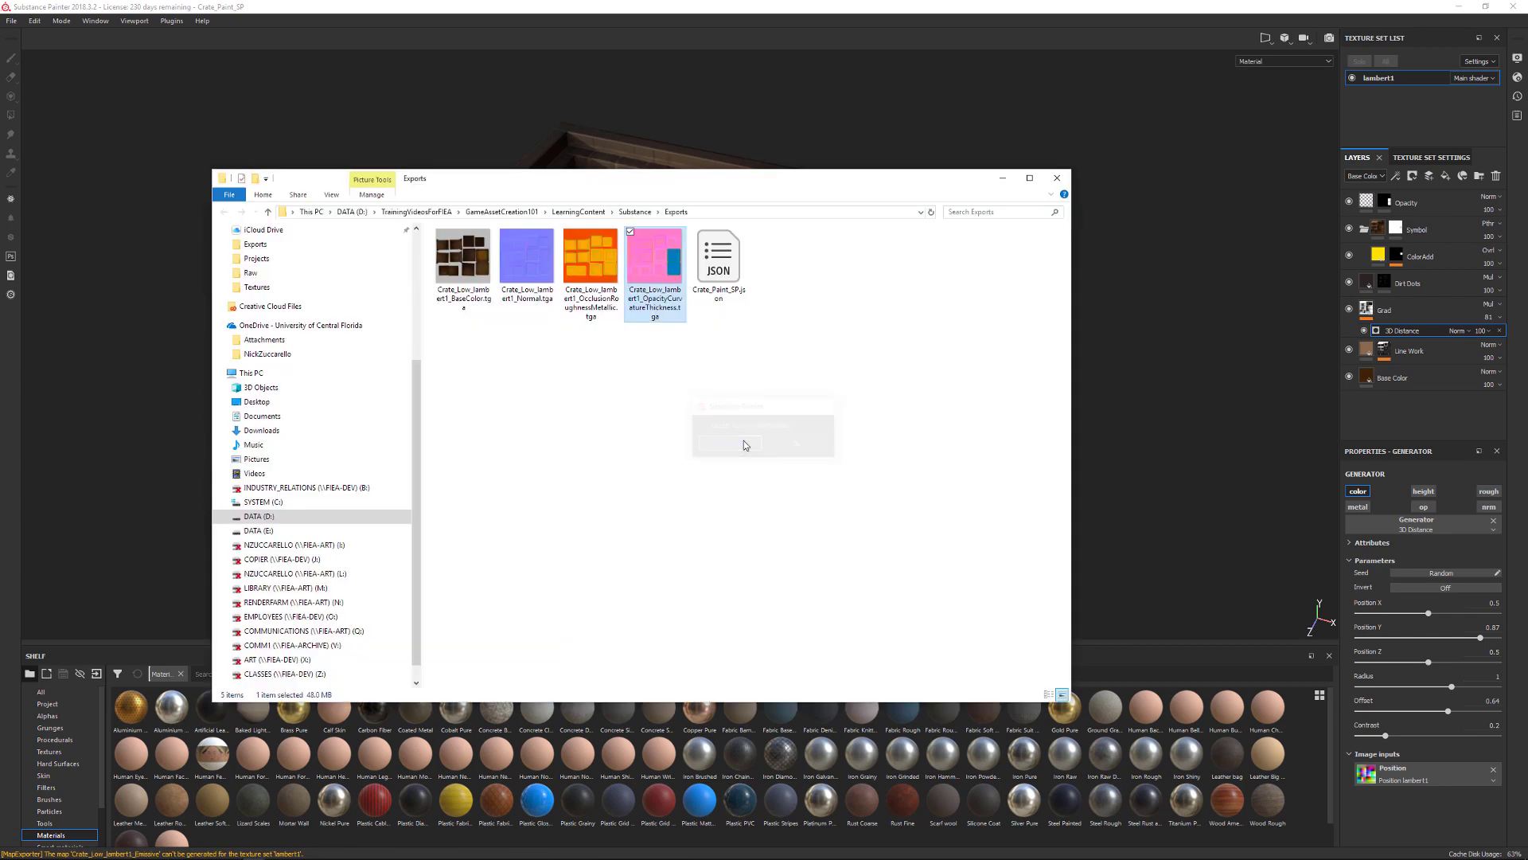
pyautogui.rightClick(656, 256)
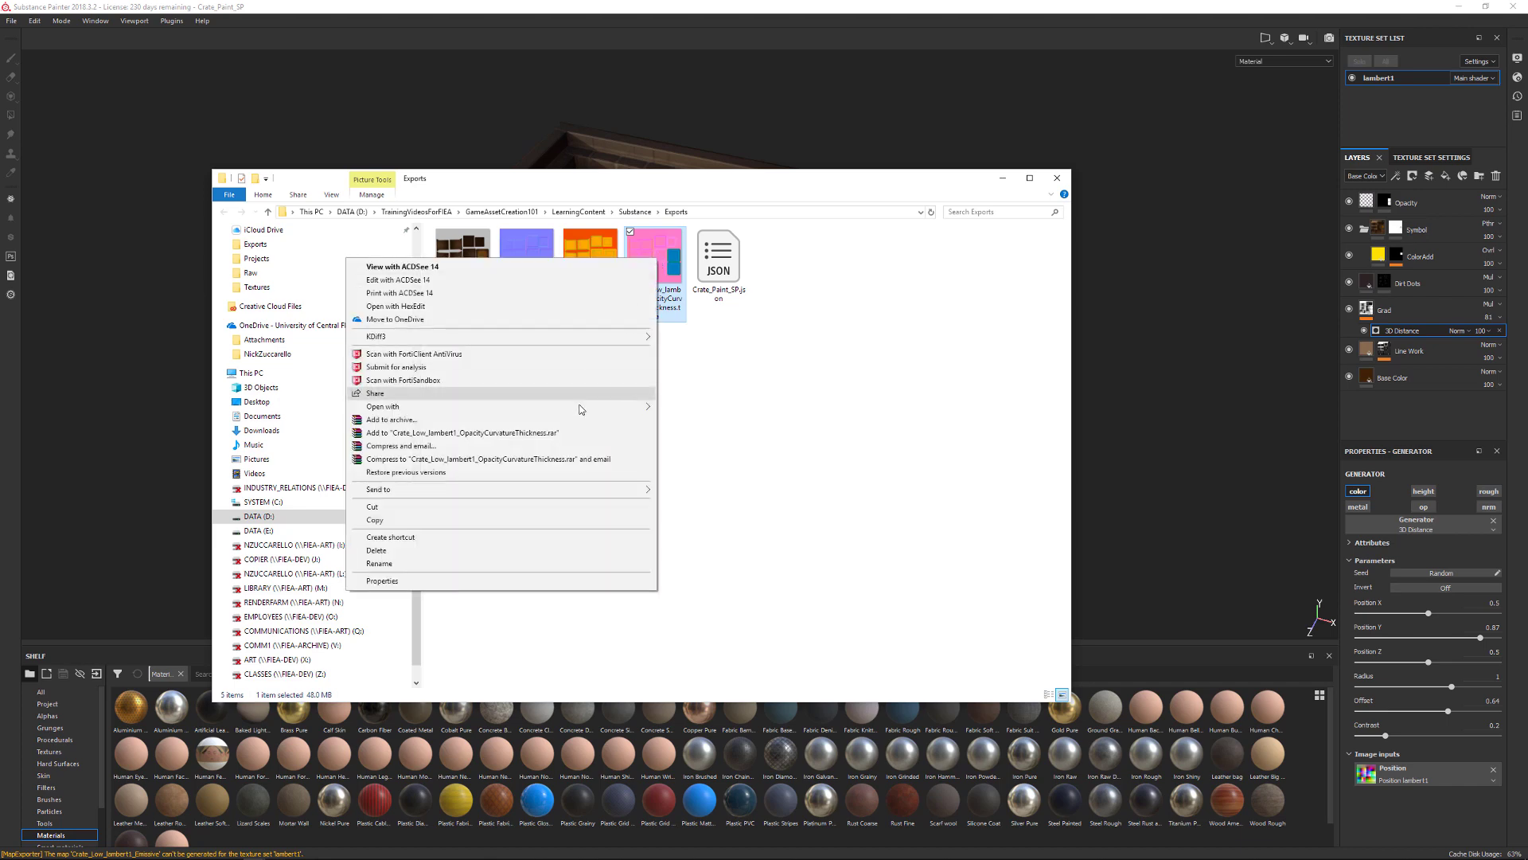
pyautogui.moveTo(580, 407)
pyautogui.click(708, 419)
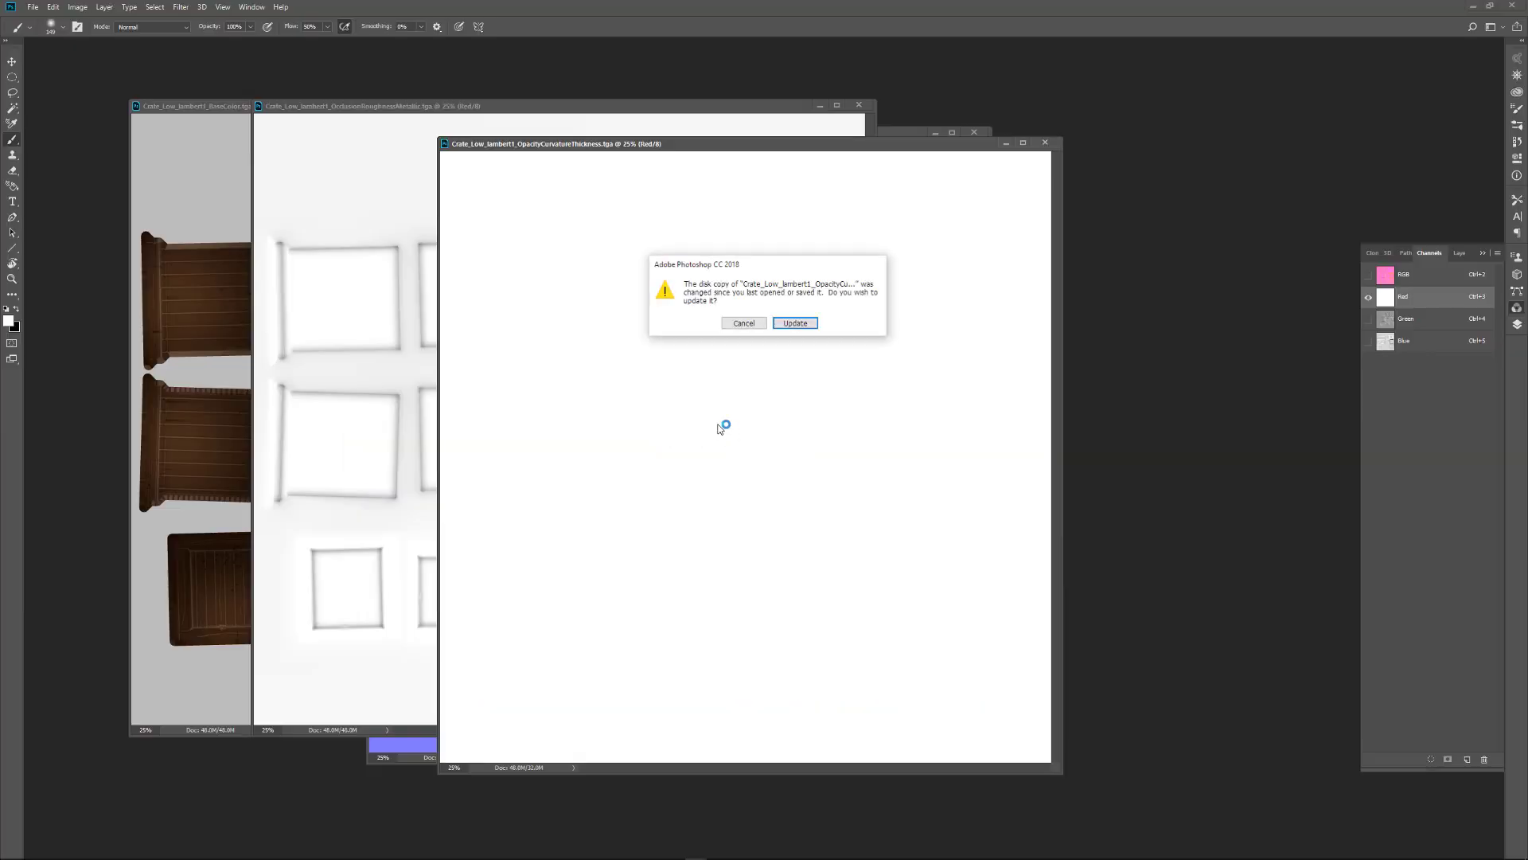
pyautogui.click(812, 324)
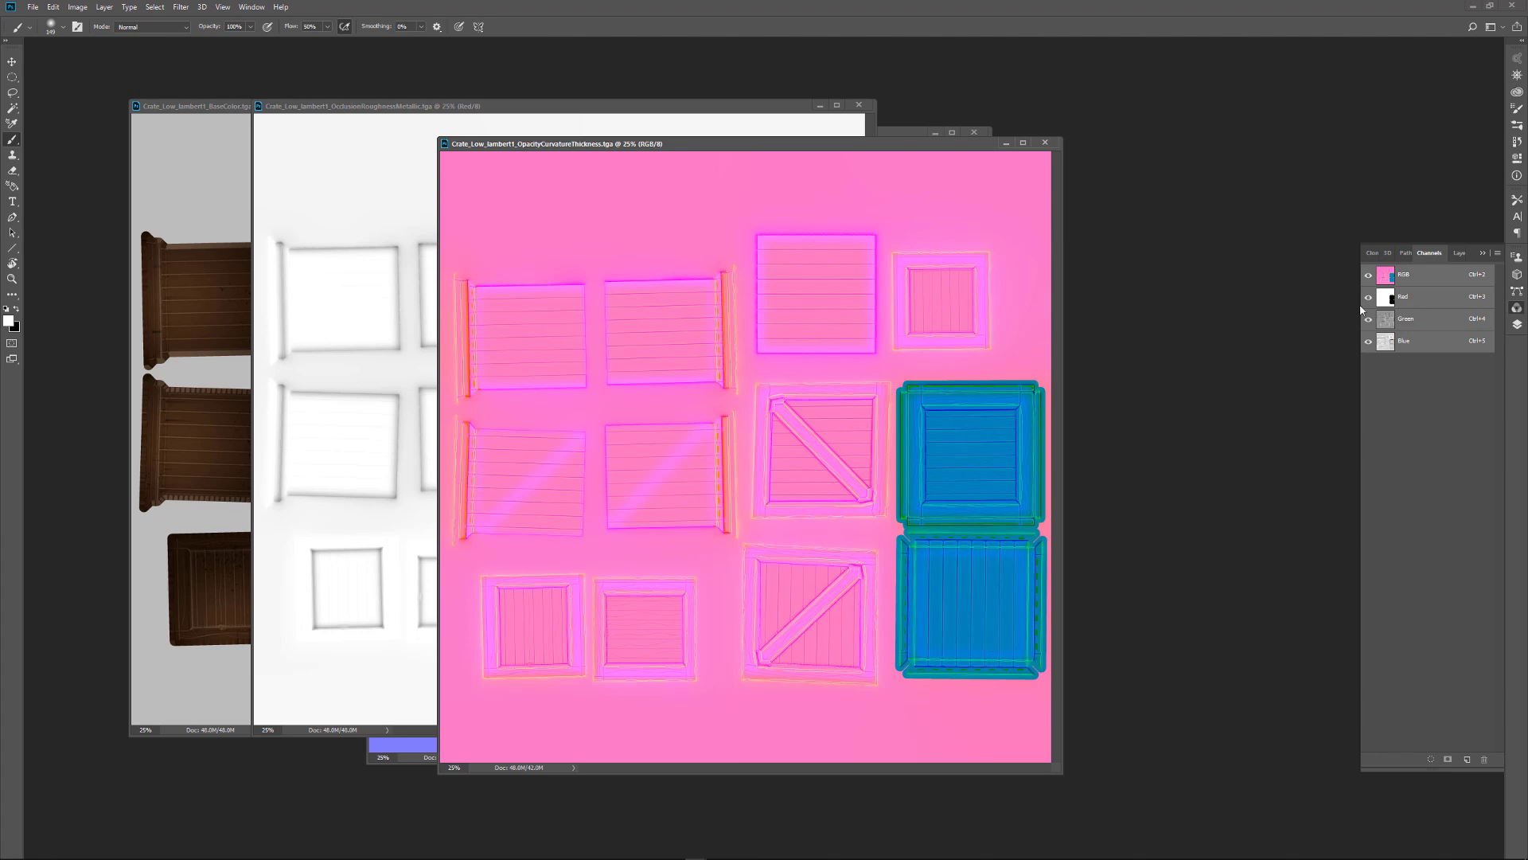
pyautogui.click(1402, 299)
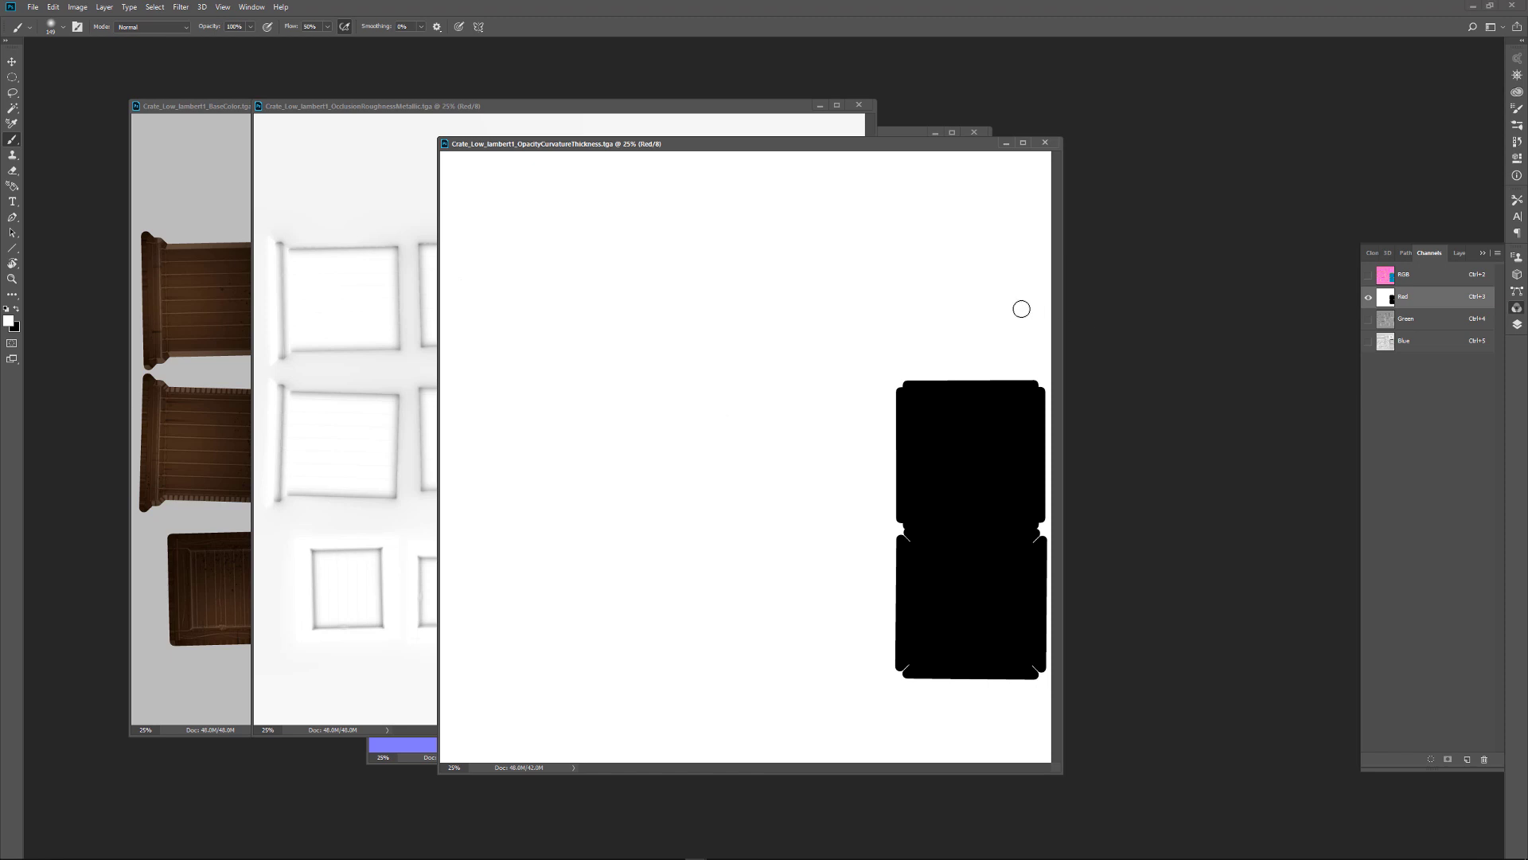
pyautogui.moveTo(833, 144); pyautogui.dragTo(1032, 177)
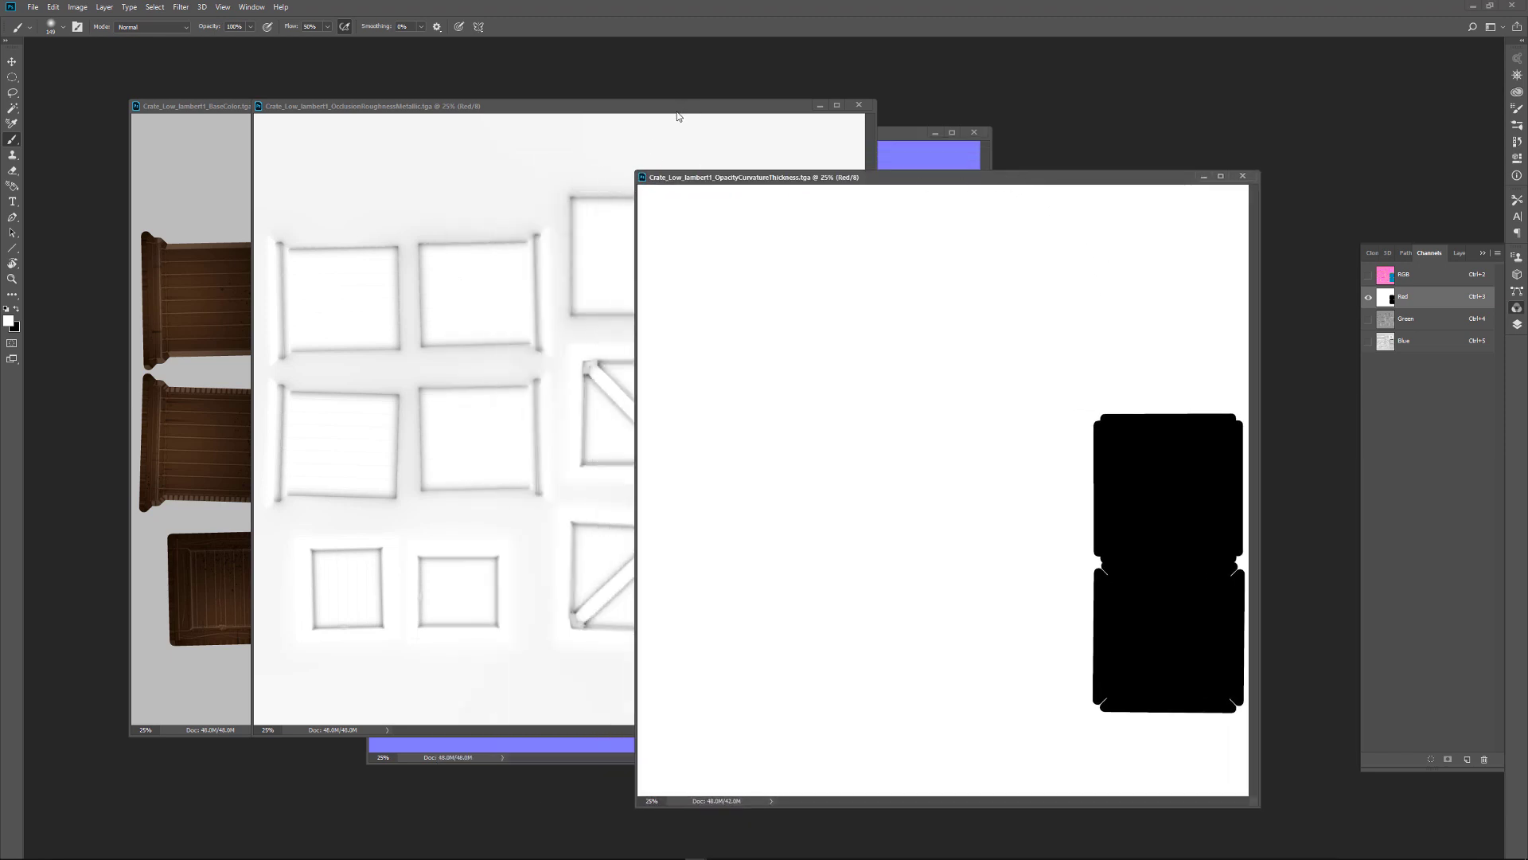